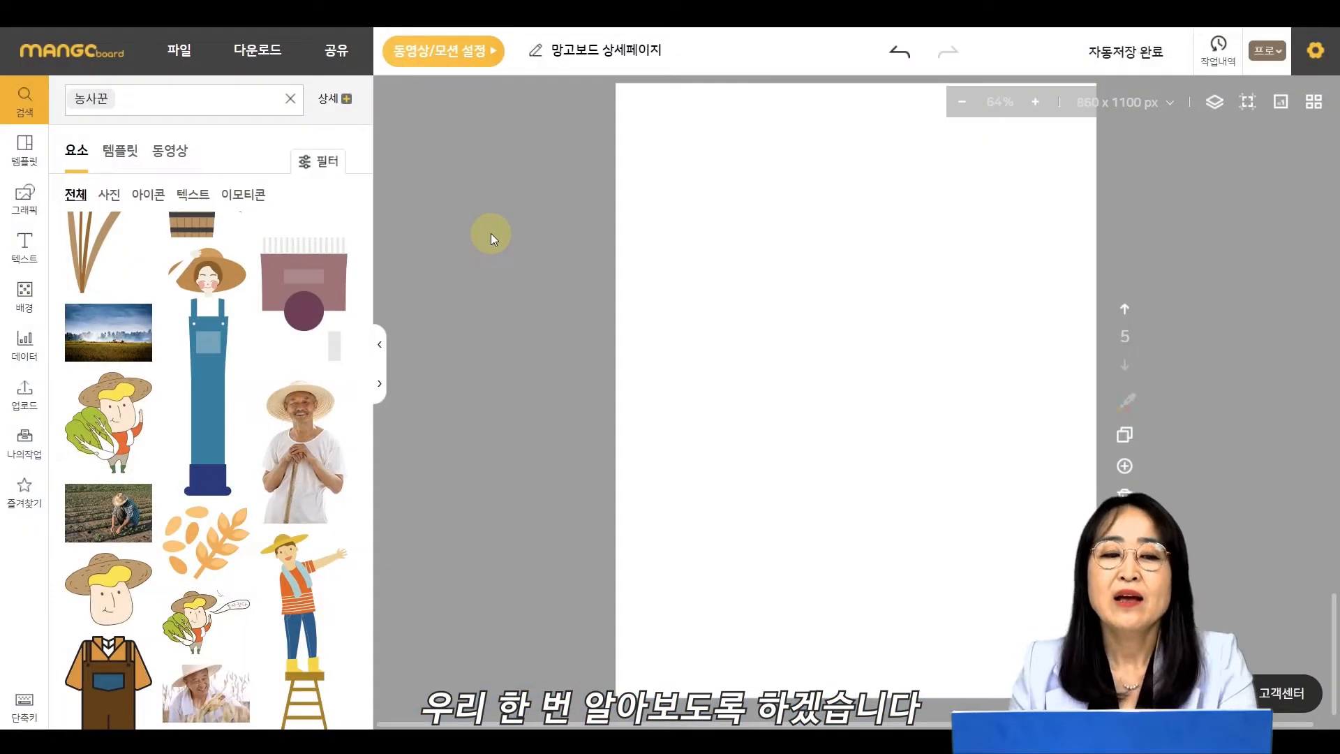
- Add a basic circle shape to the page and enlarge it to about 433 px
left_click(25, 198)
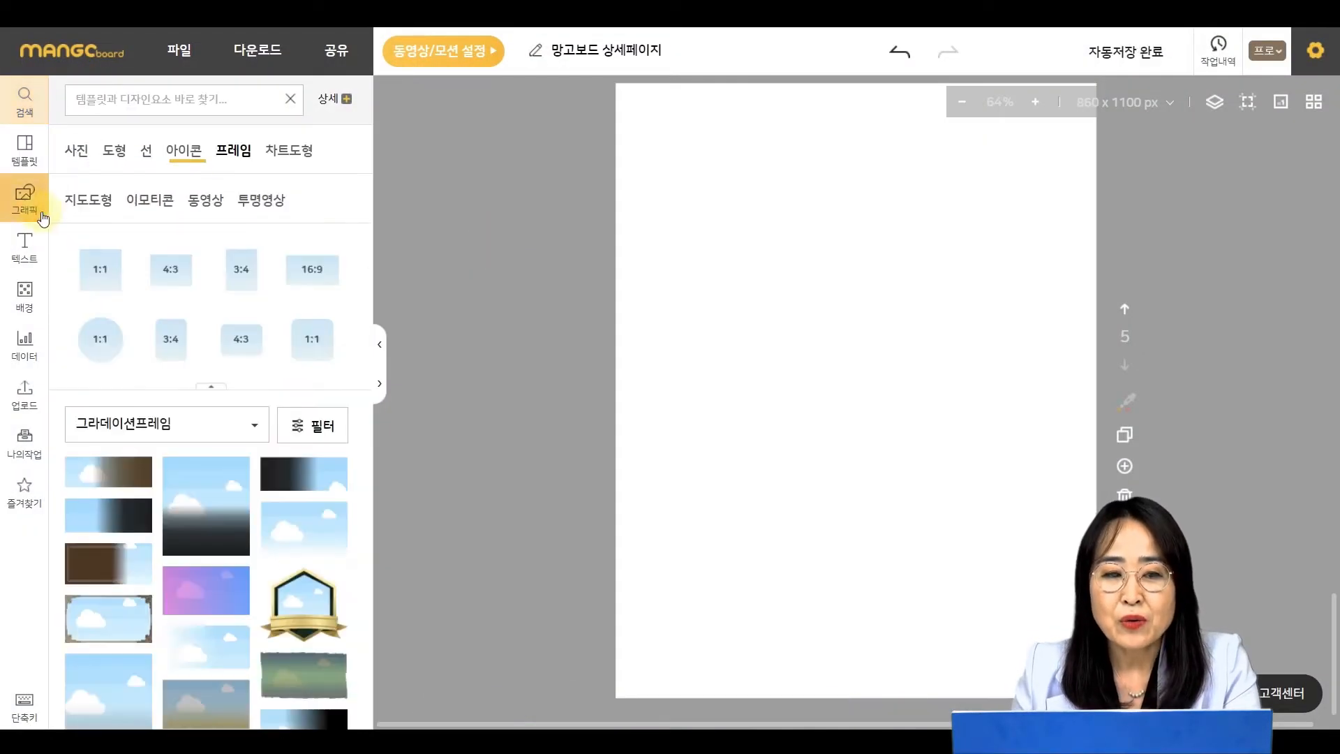
left_click(119, 154)
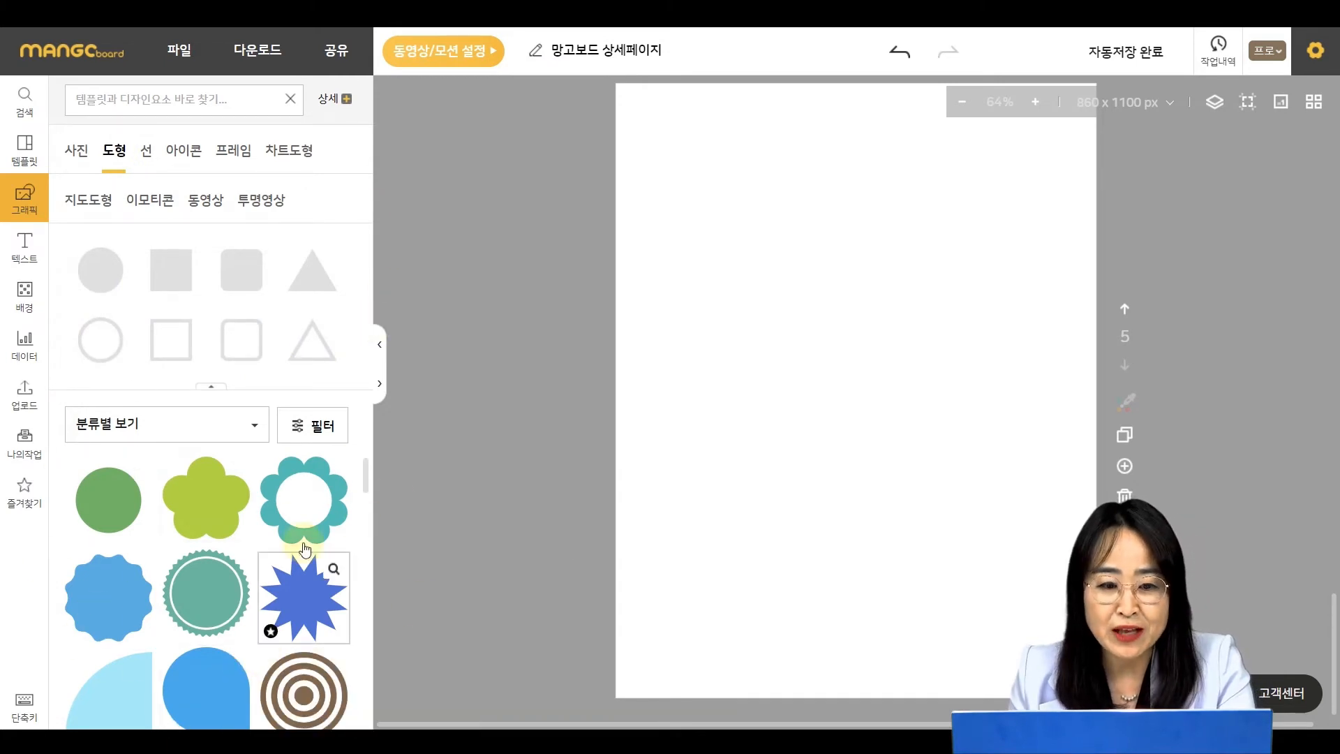
left_click(95, 279)
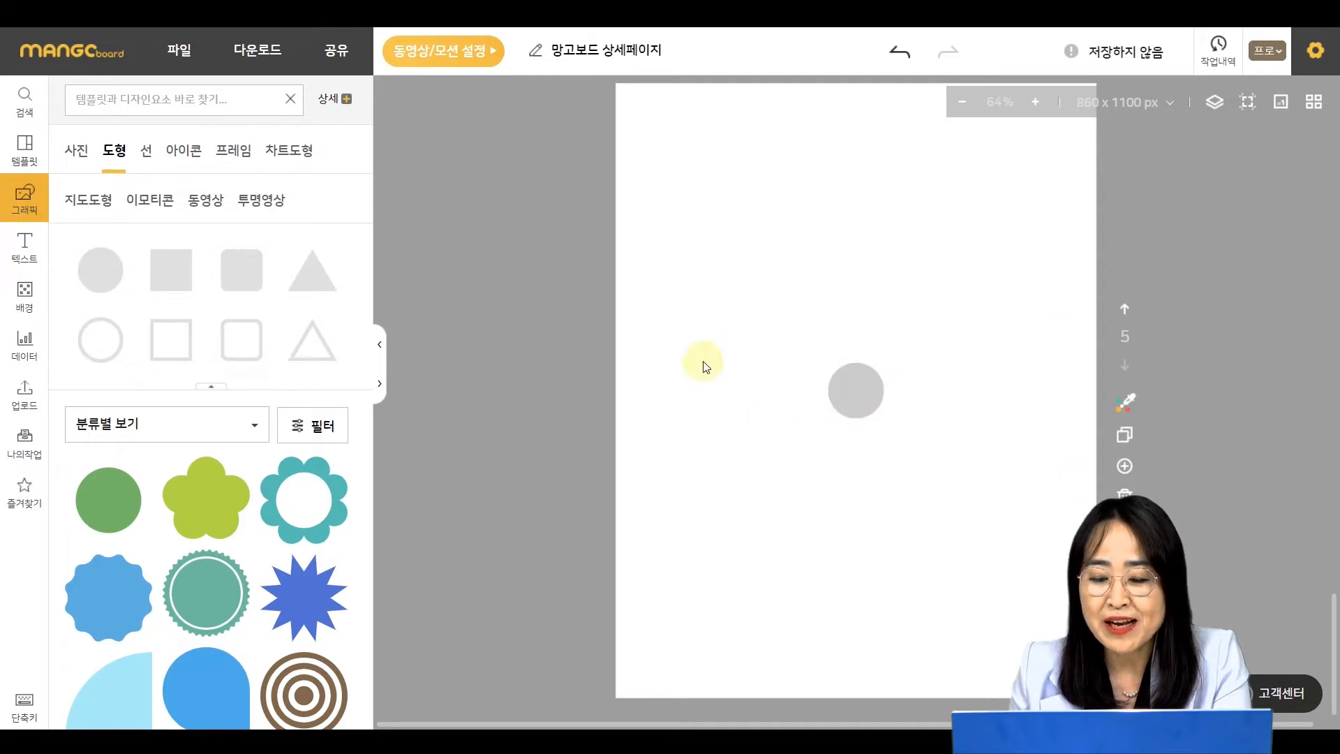
left_click_drag(865, 389, 1032, 491)
left_click_drag(930, 433, 901, 497)
key("ctrl")
left_click(858, 311)
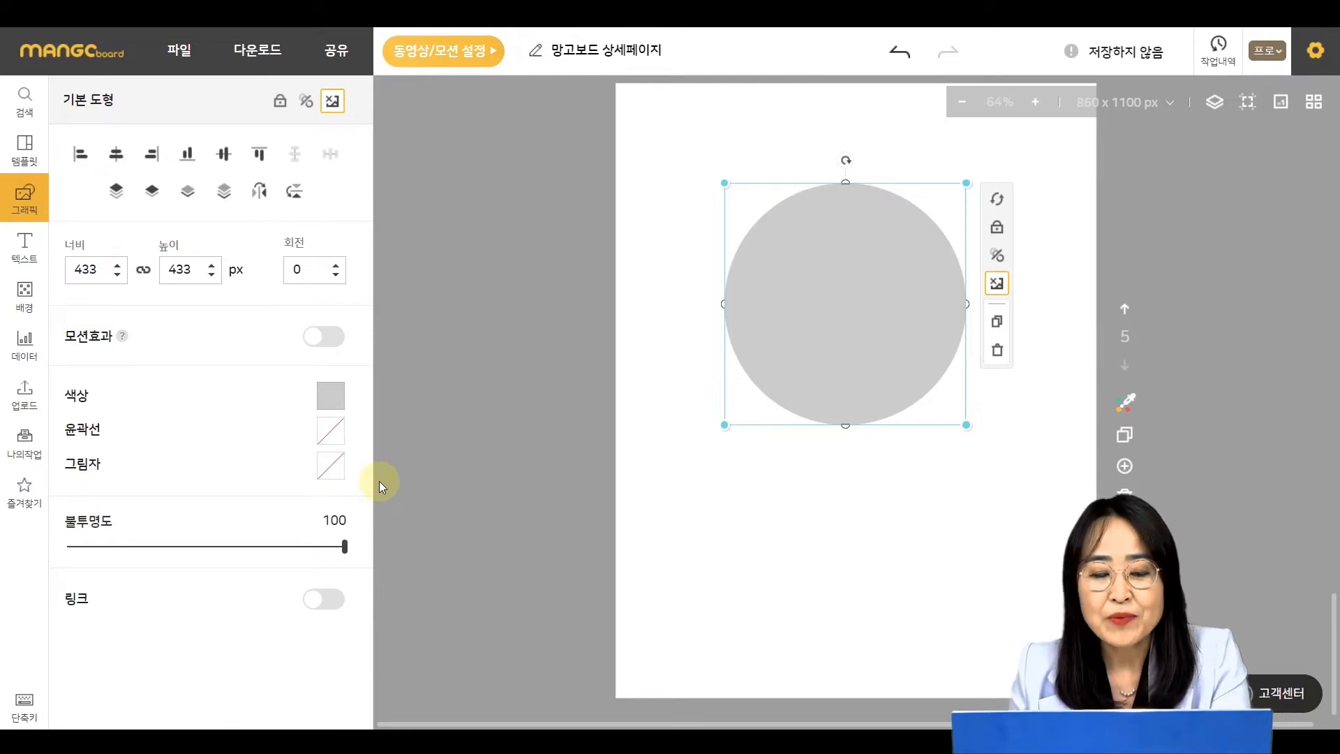
- Try several fill colours on the circle and settle on yellow #f2db68
left_click(336, 404)
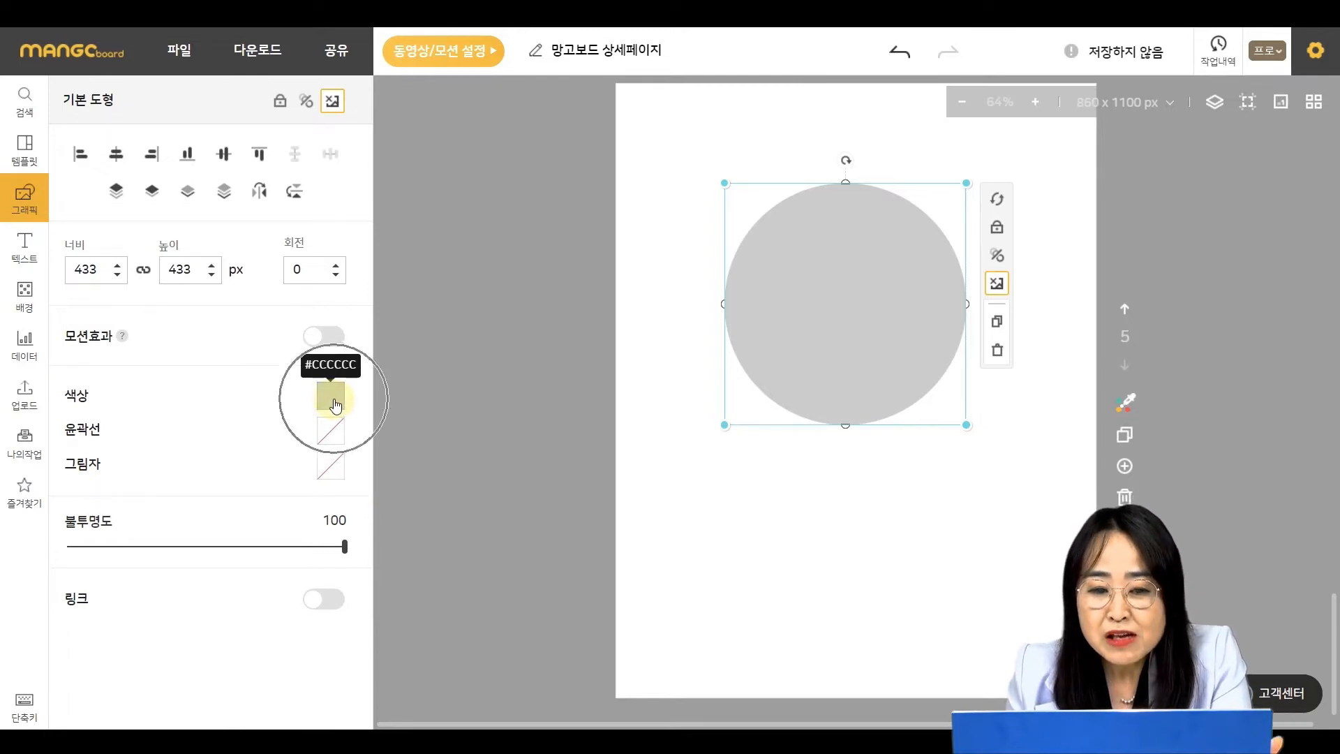
left_click(333, 403)
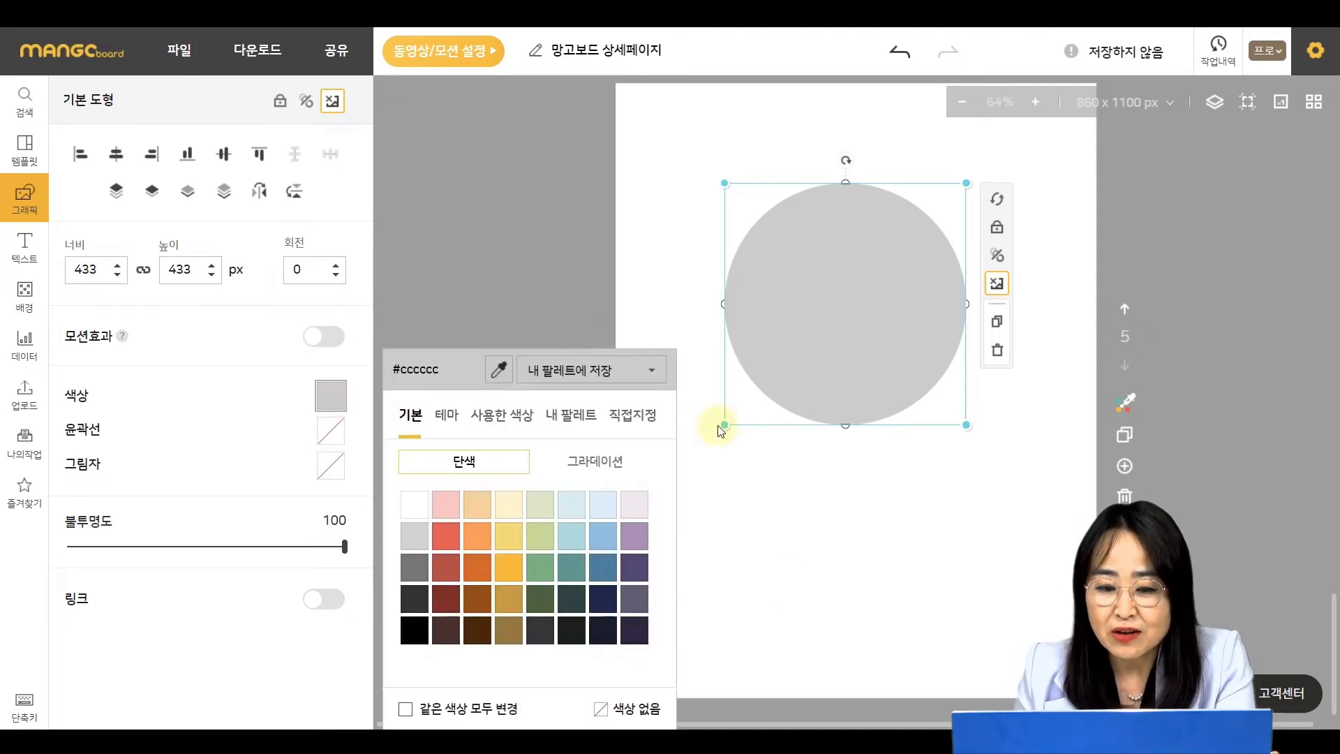
left_click(510, 541)
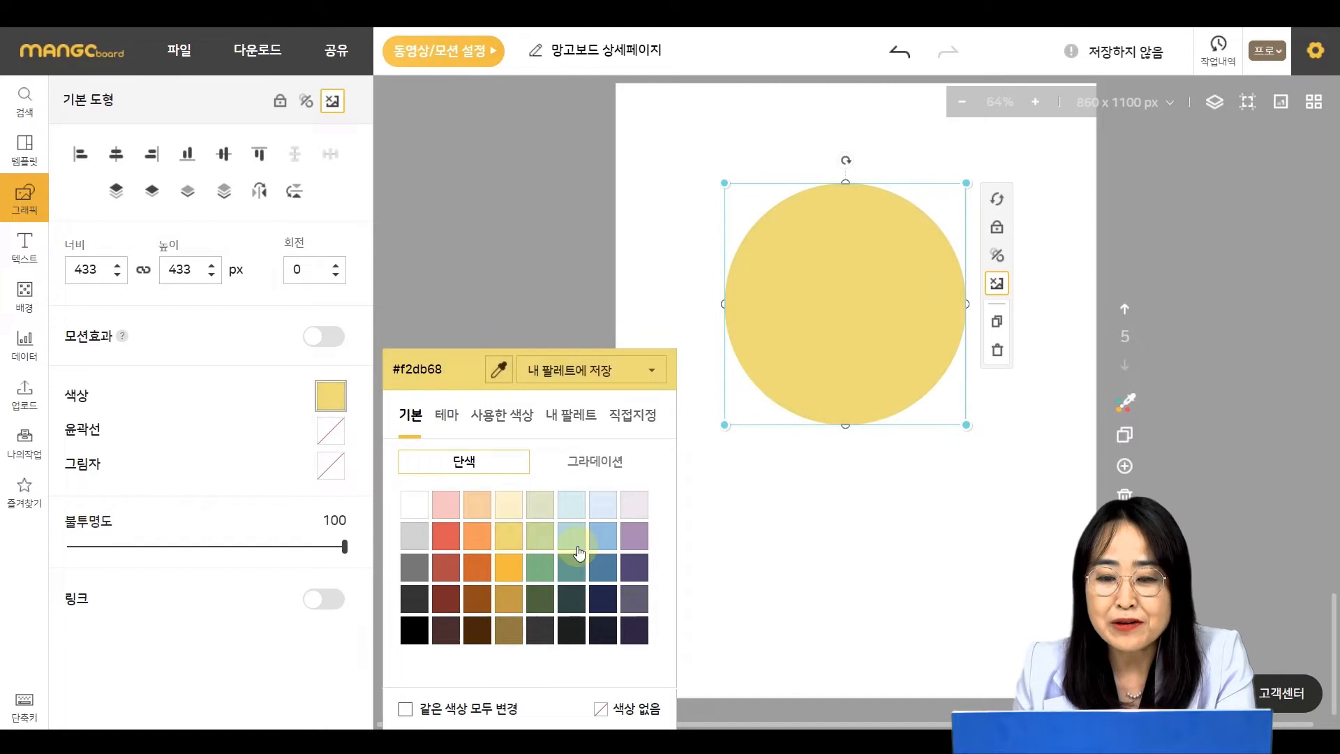
left_click(542, 539)
left_click(580, 542)
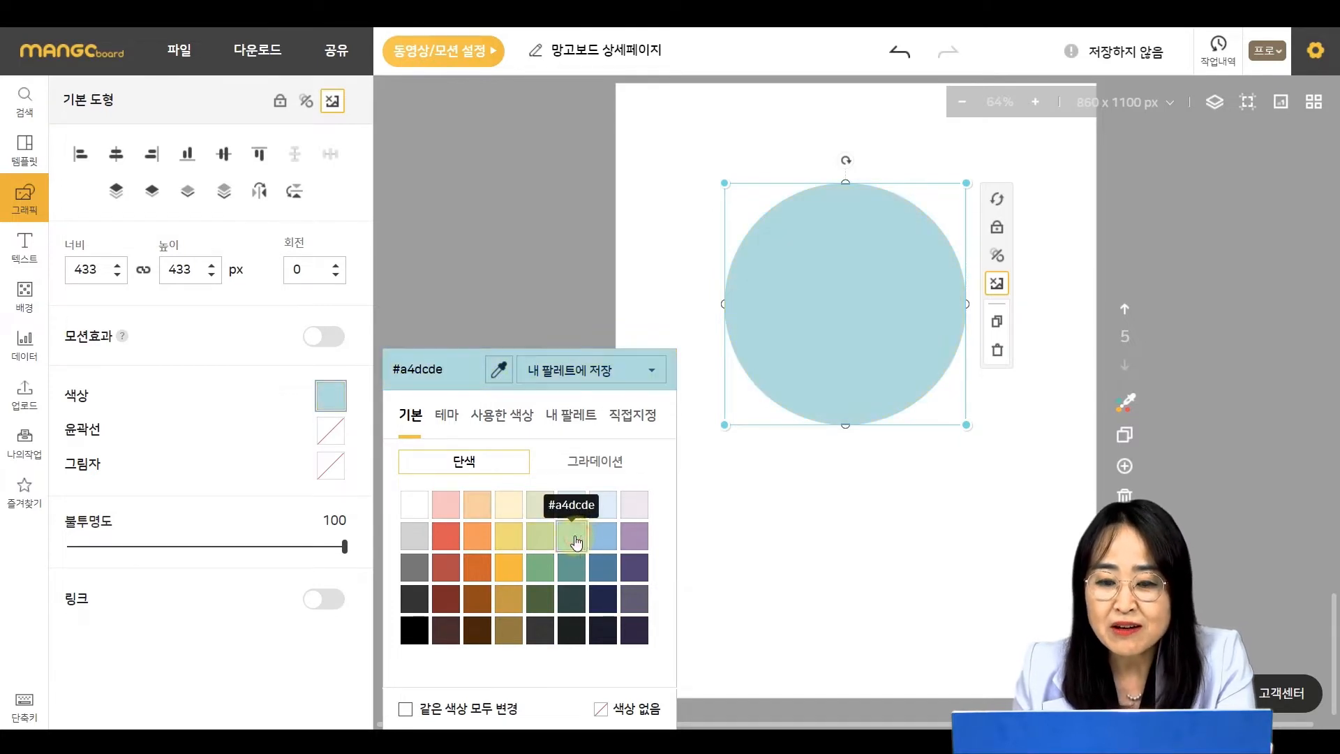
left_click(512, 543)
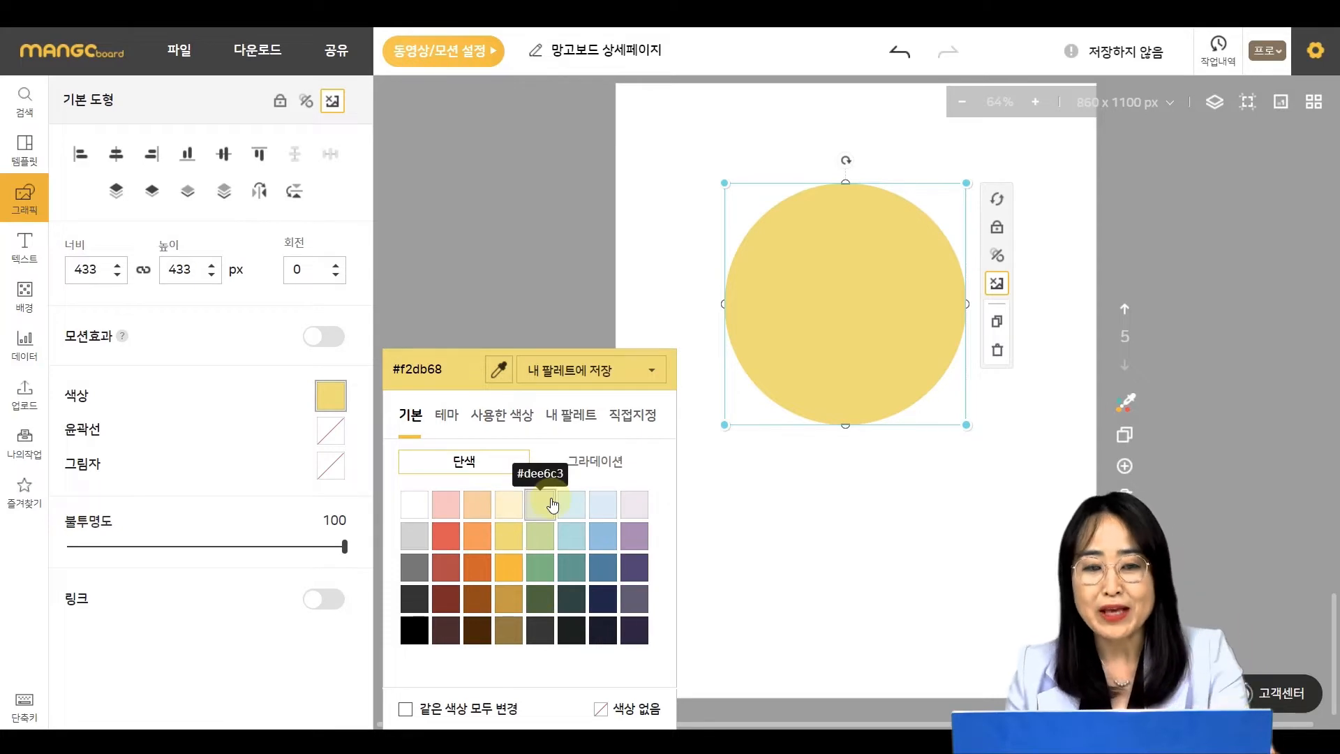
- Shrink the yellow circle to about 164 px and place a copy beside it
left_click(877, 335)
left_click_drag(967, 424, 835, 264)
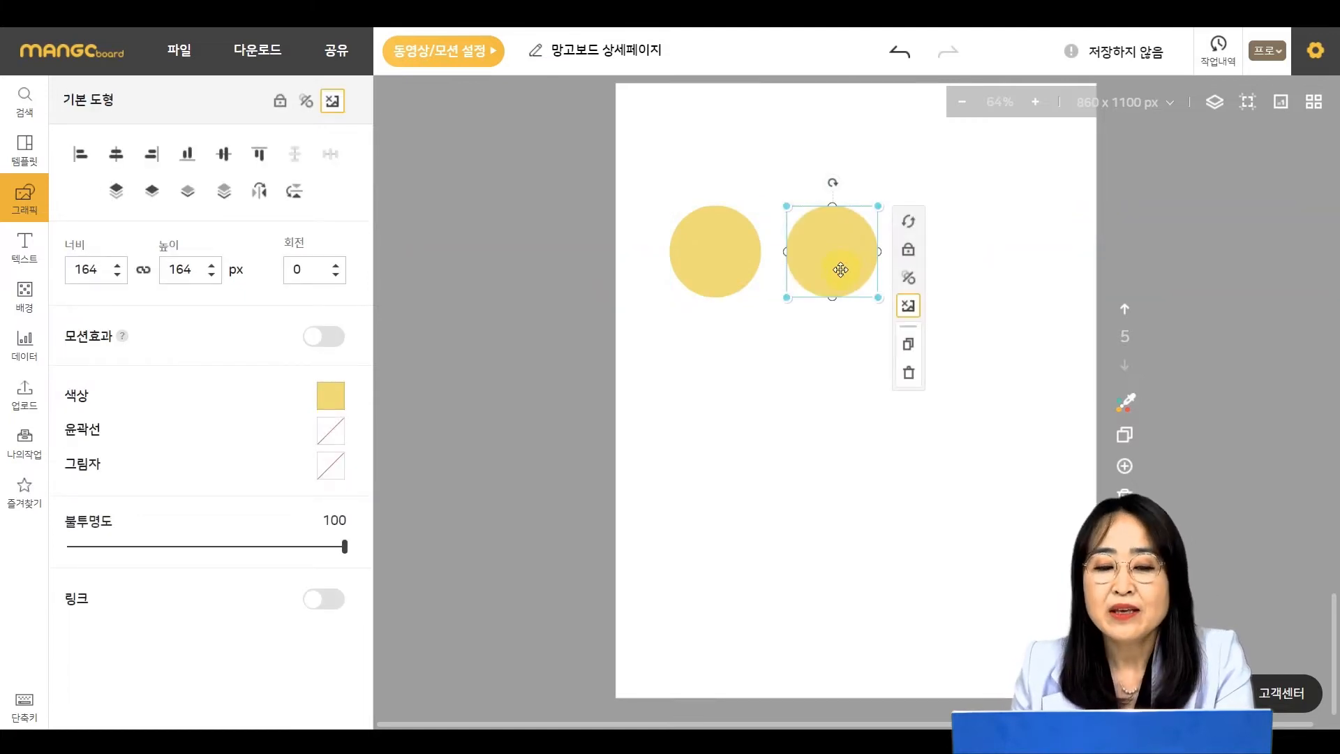
- Give the second circle a black #000000 outline
left_click(337, 437)
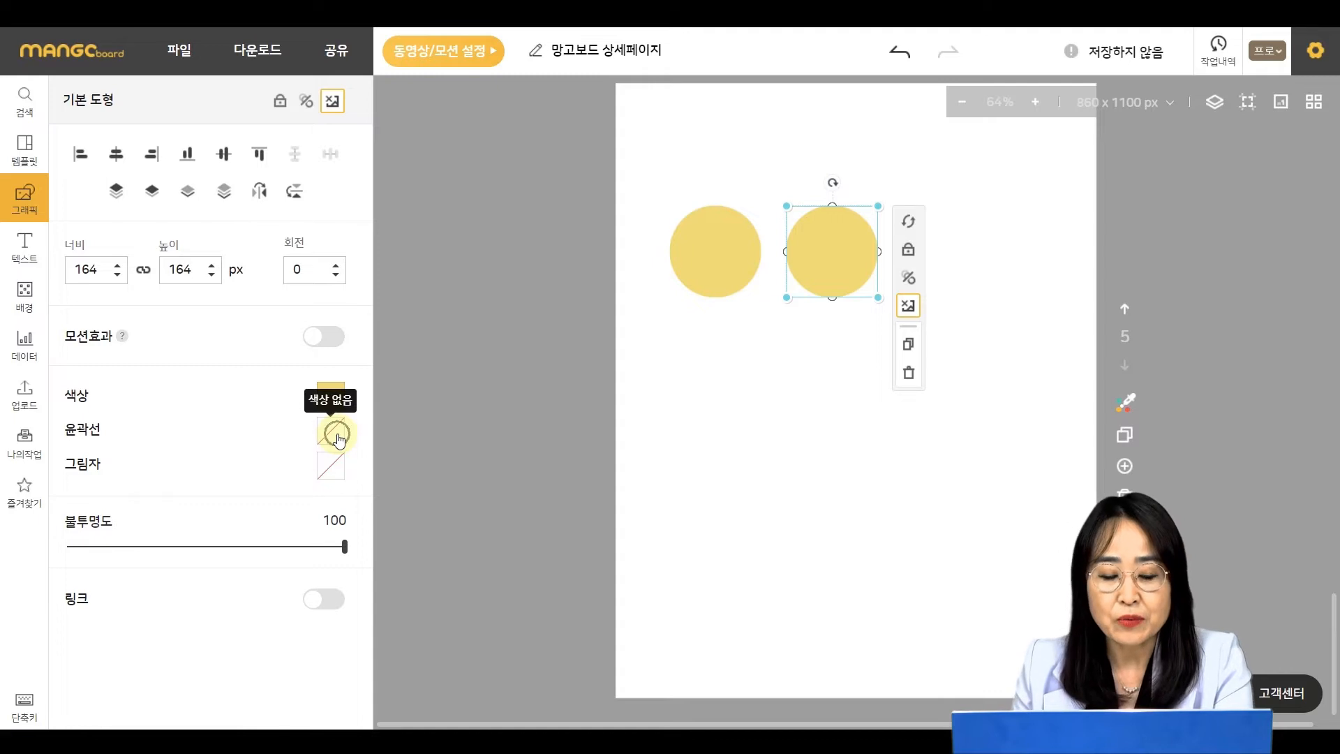
left_click(339, 438)
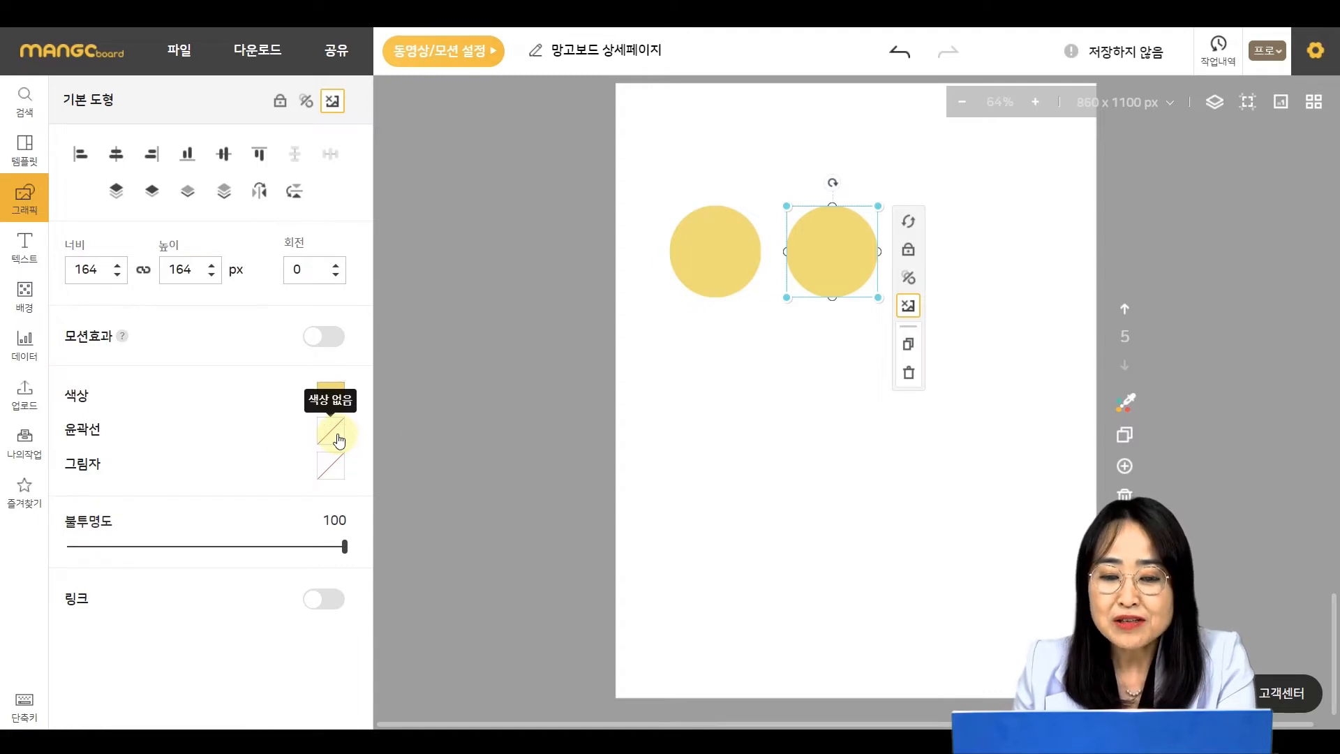
left_click(338, 438)
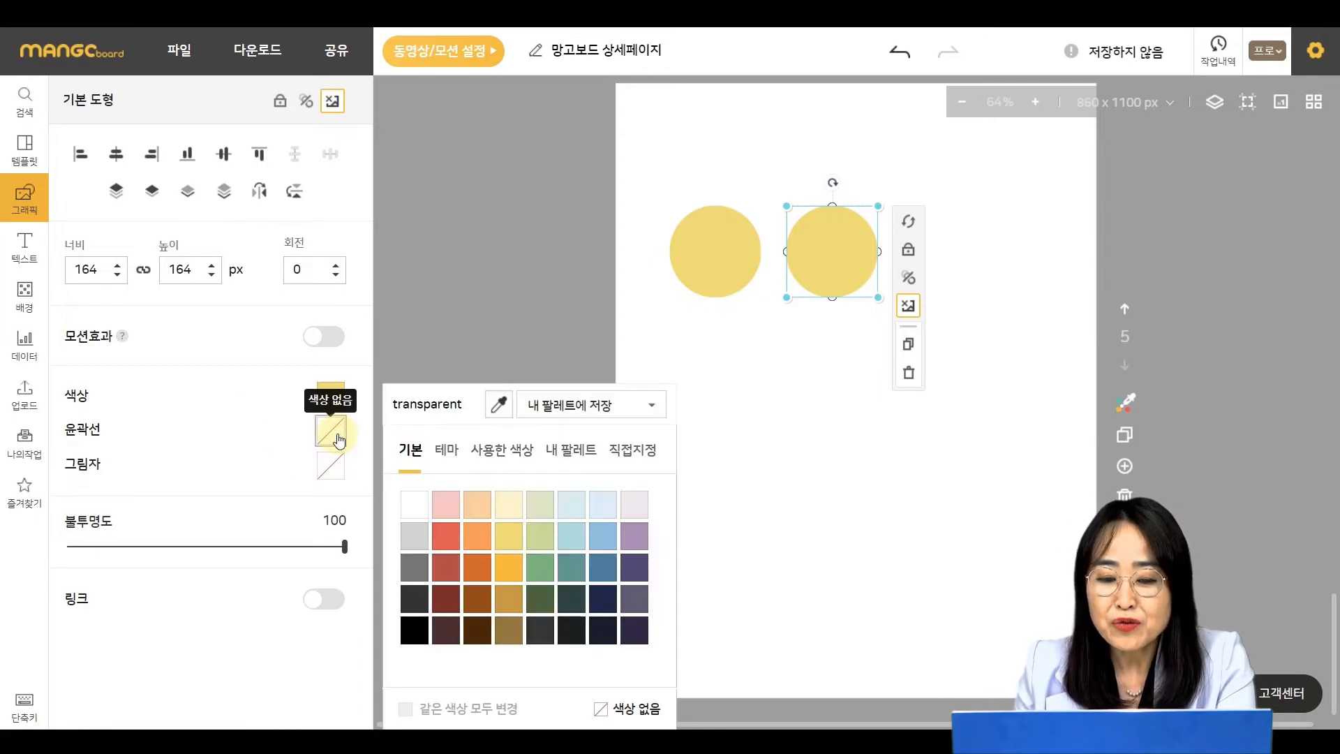
left_click(415, 634)
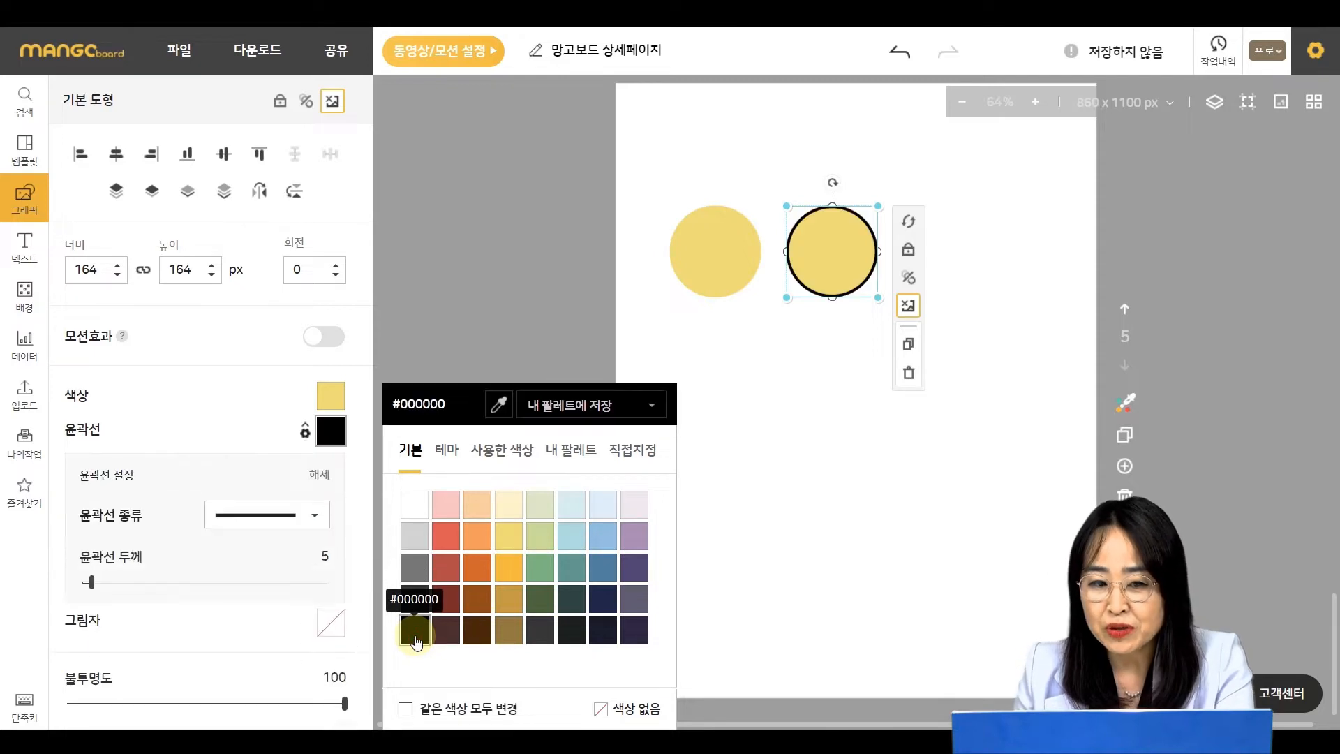
- Set the second circle's outline style to solid and its outline thickness to 8
left_click(273, 514)
left_click(263, 581)
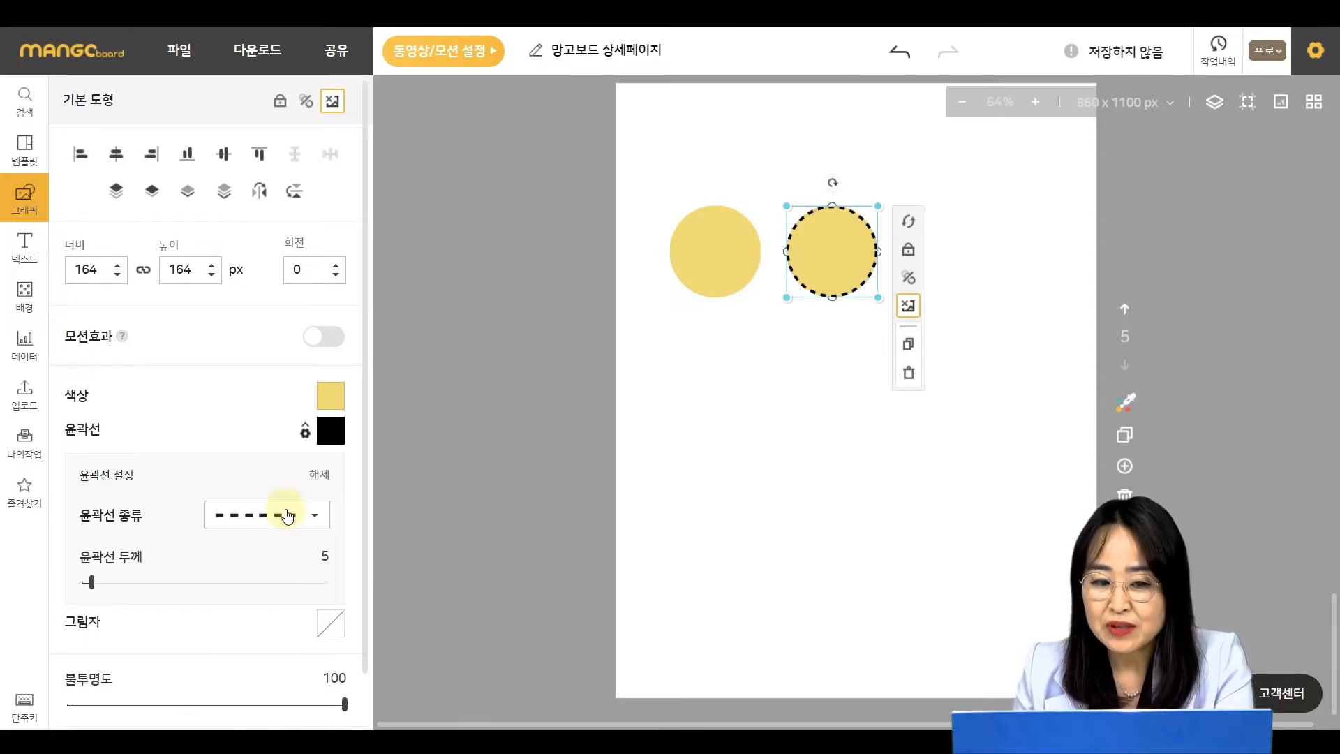
left_click(282, 515)
left_click(269, 555)
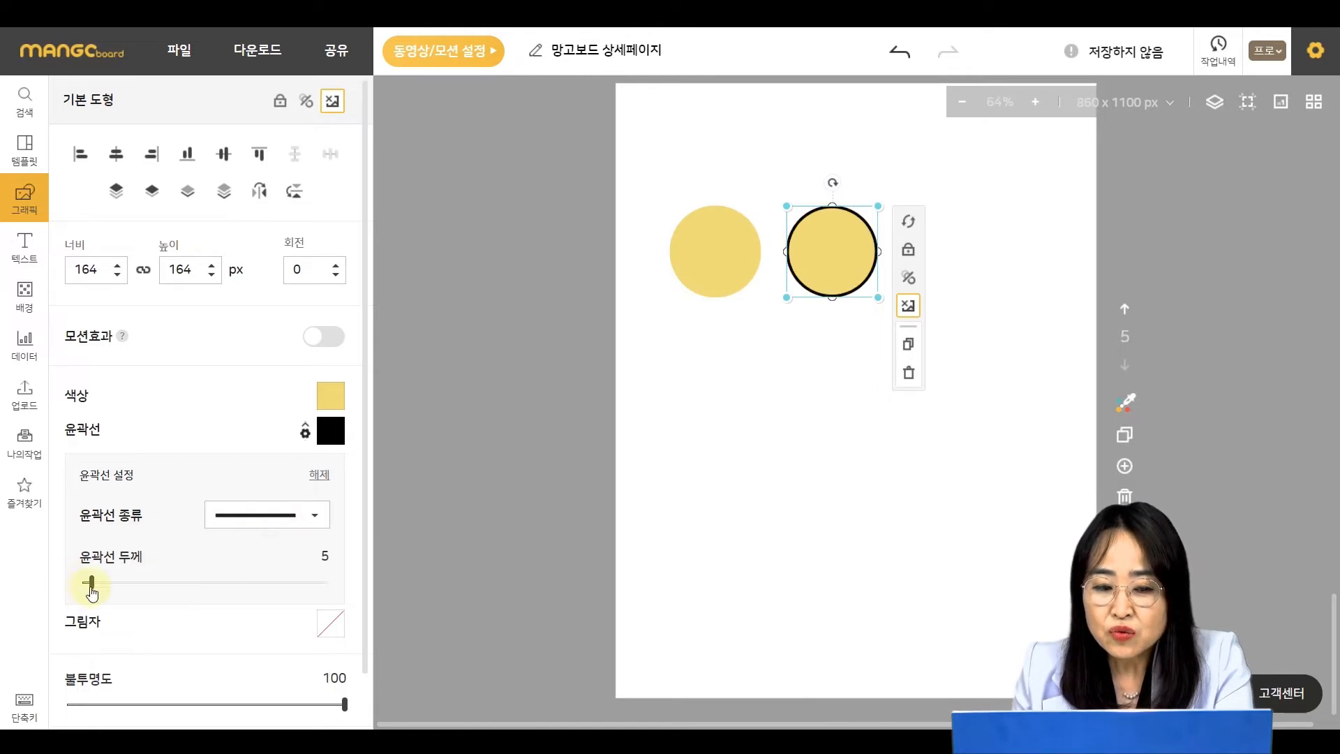
mouse_move(106, 587)
left_mouse_down()
mouse_move(236, 588)
mouse_move(104, 600)
left_mouse_up()
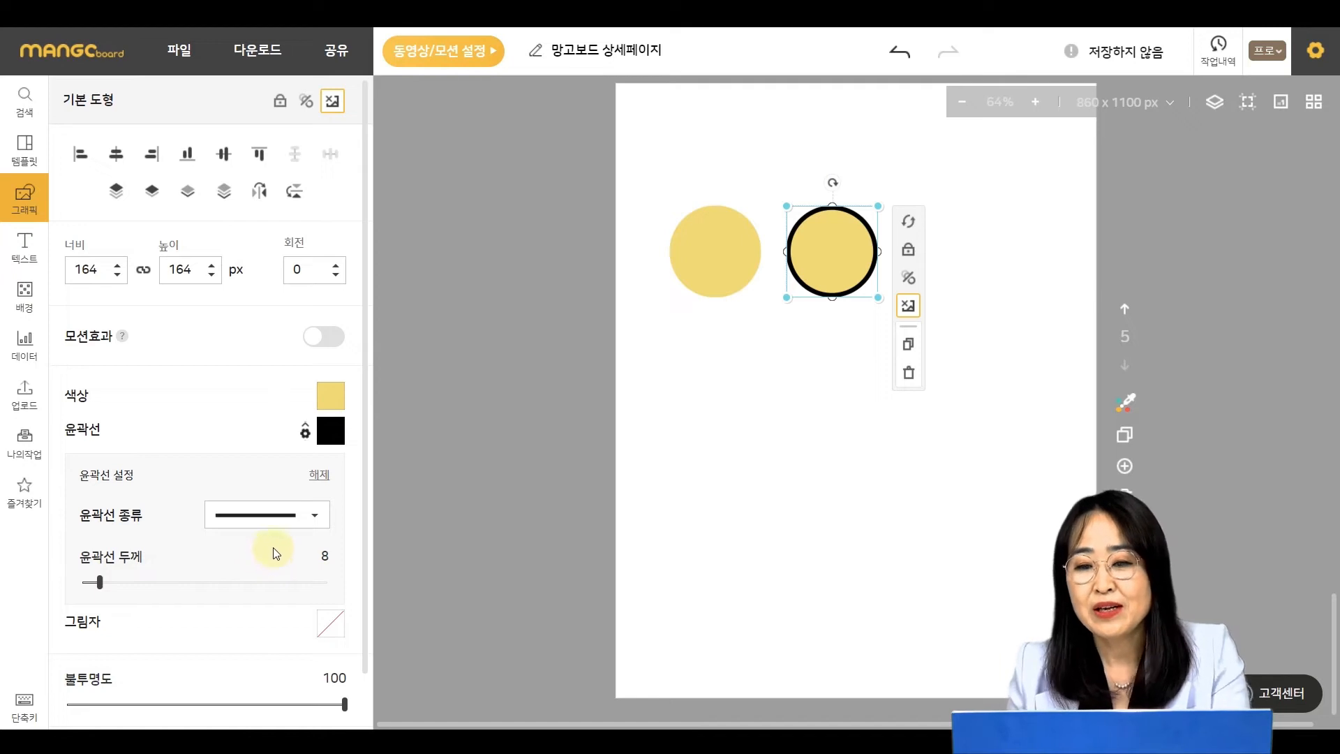
left_click(828, 491)
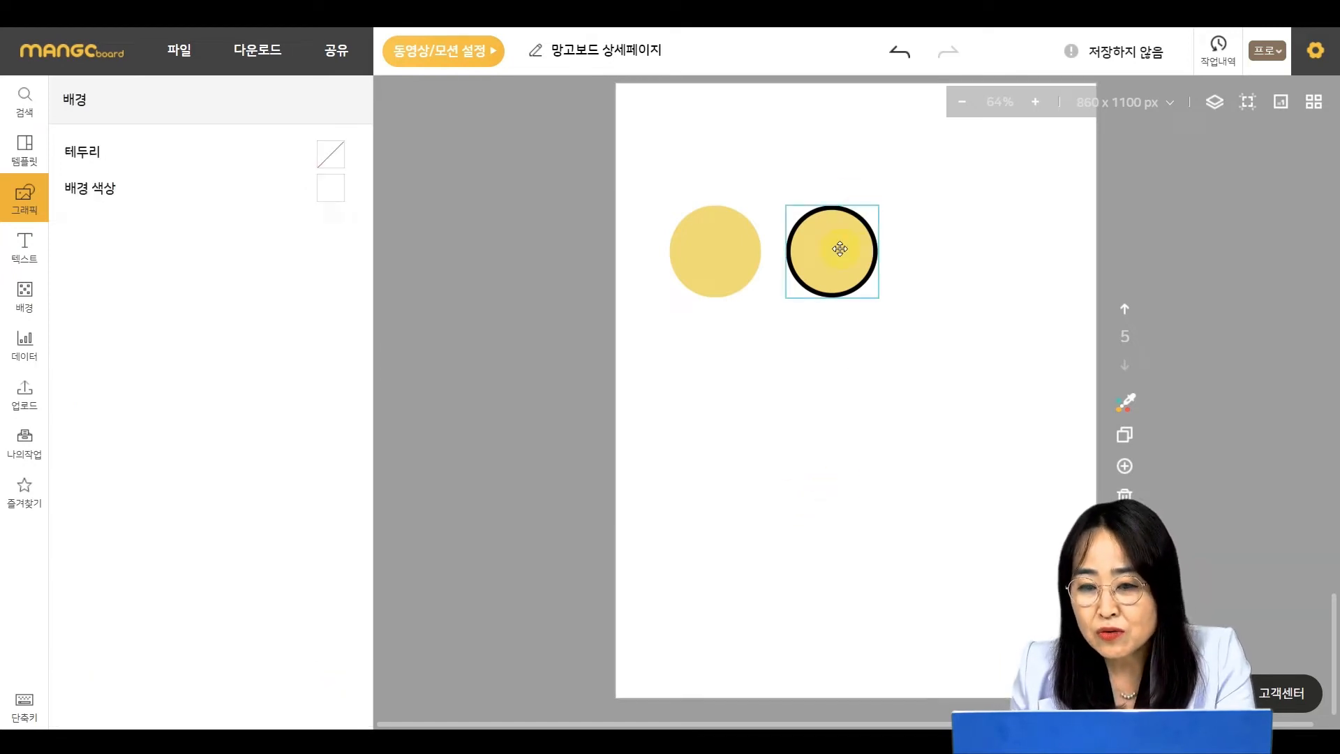
- Duplicate the outlined circle to the right and give the copy a black shadow
left_click_drag(839, 249, 974, 250)
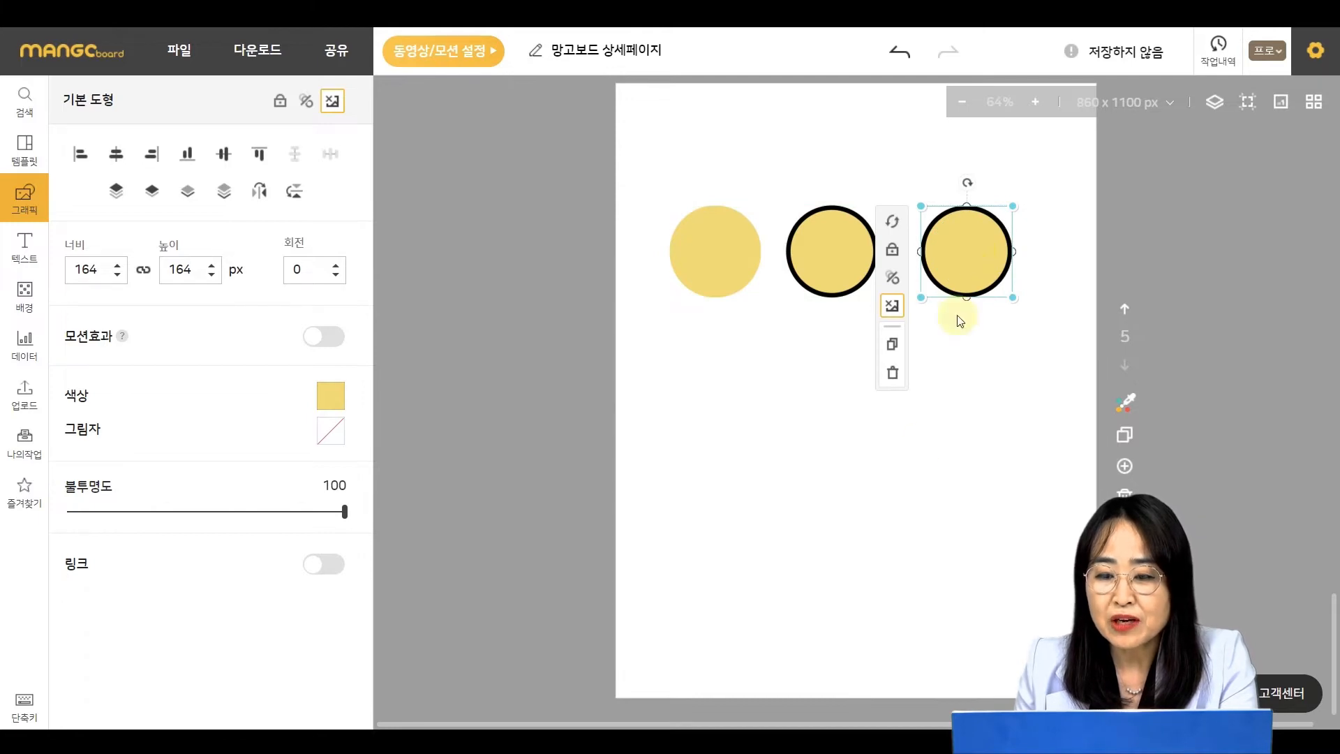
left_click(922, 441)
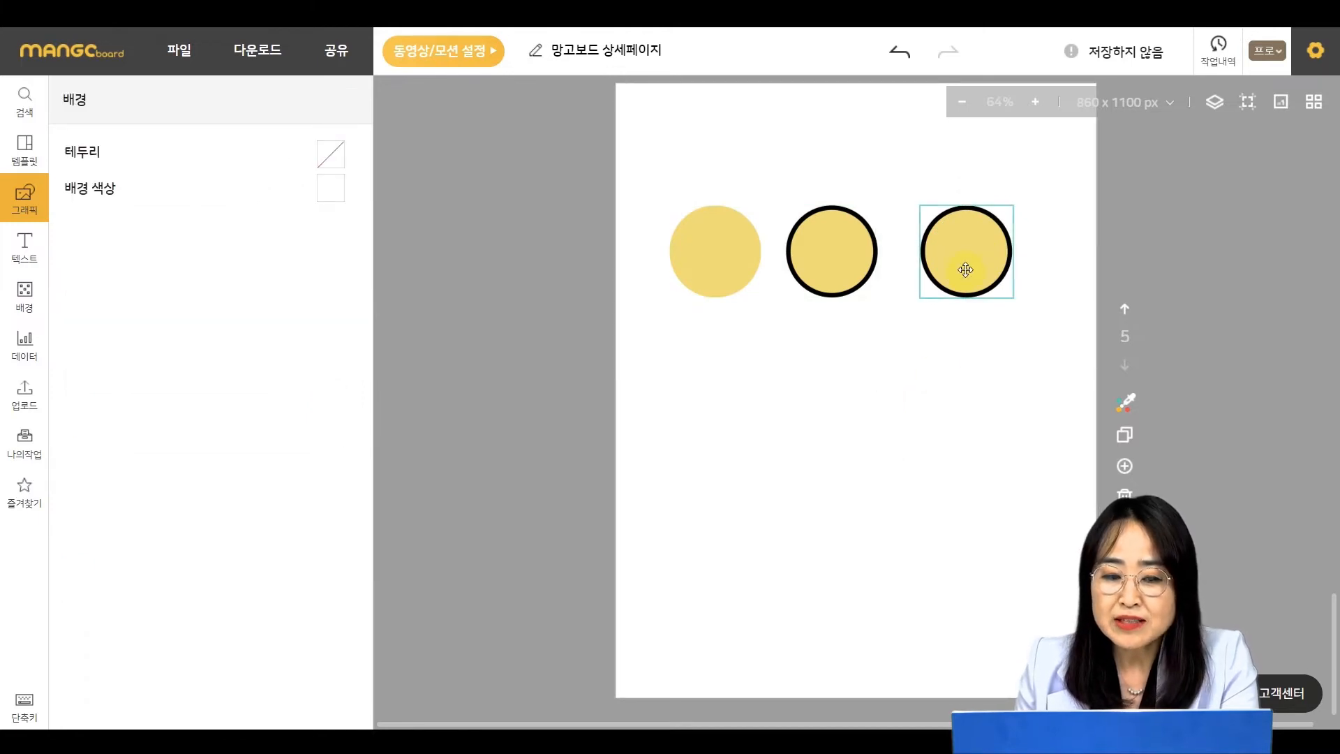
left_click(965, 269)
scroll(188, 453, "down", 1)
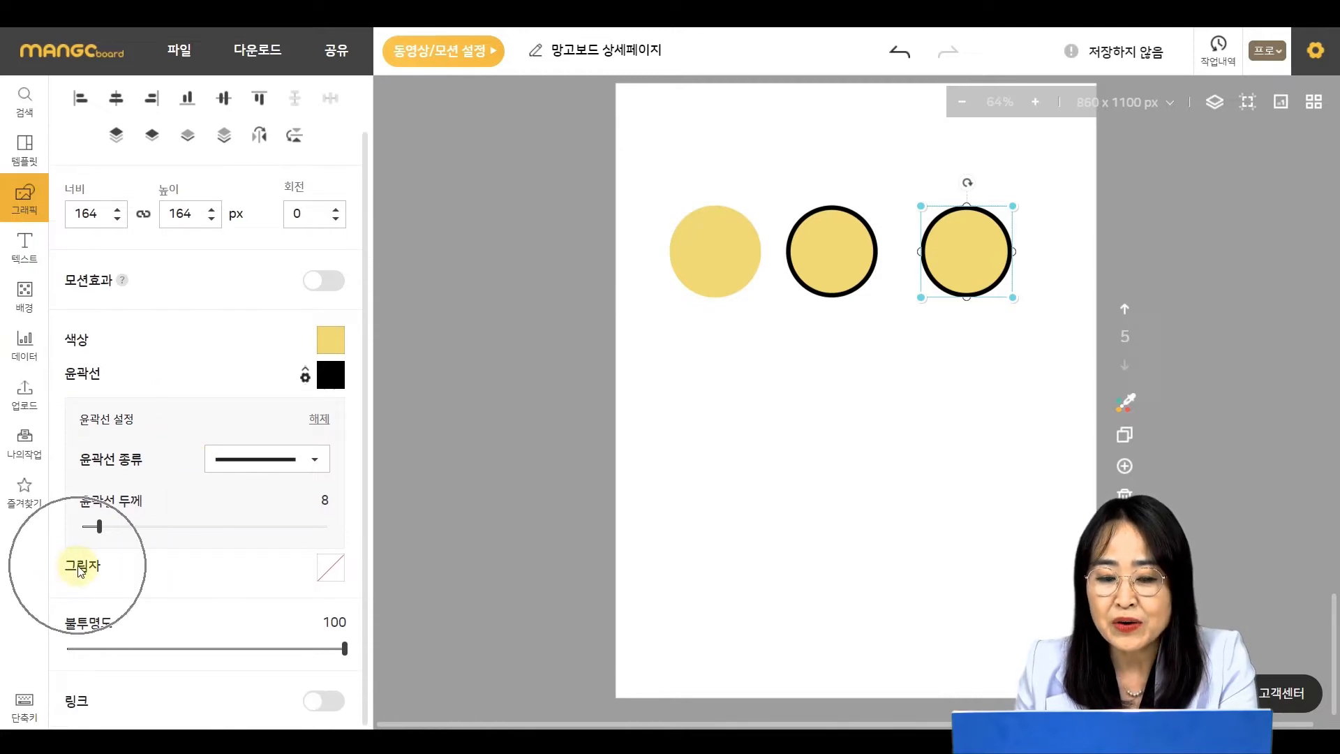
left_click(330, 580)
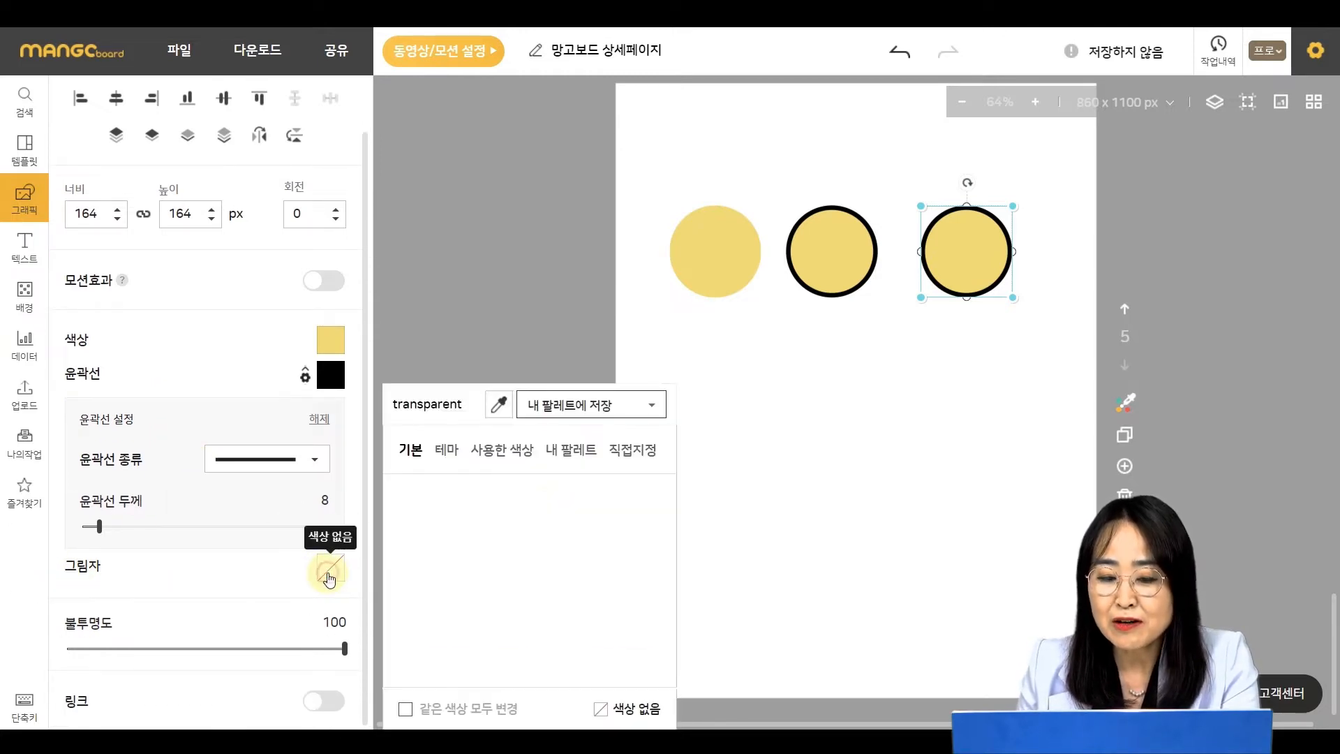
left_click(413, 632)
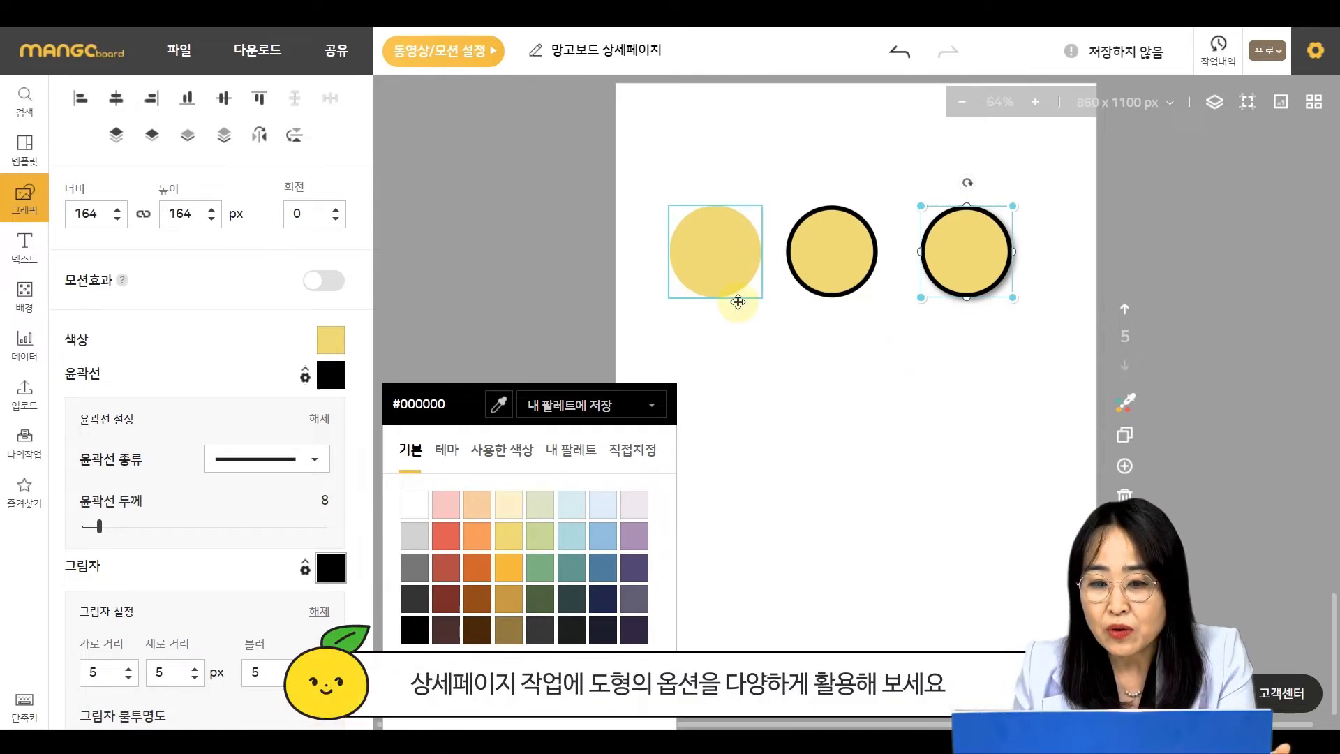
- Nudge the middle outlined circle slightly to the right to even the spacing
left_click(773, 392)
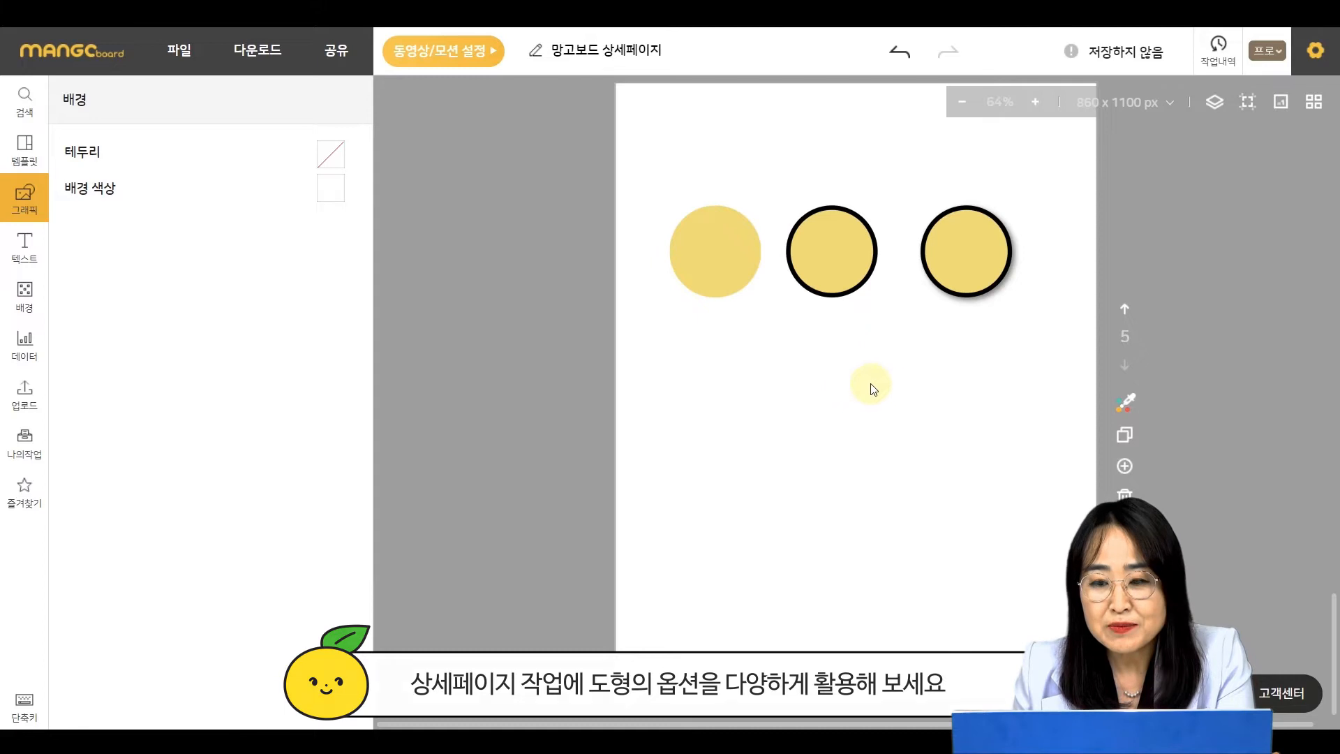
left_click(691, 276)
left_click(851, 262)
left_click_drag(851, 261, 866, 259)
left_click(998, 374)
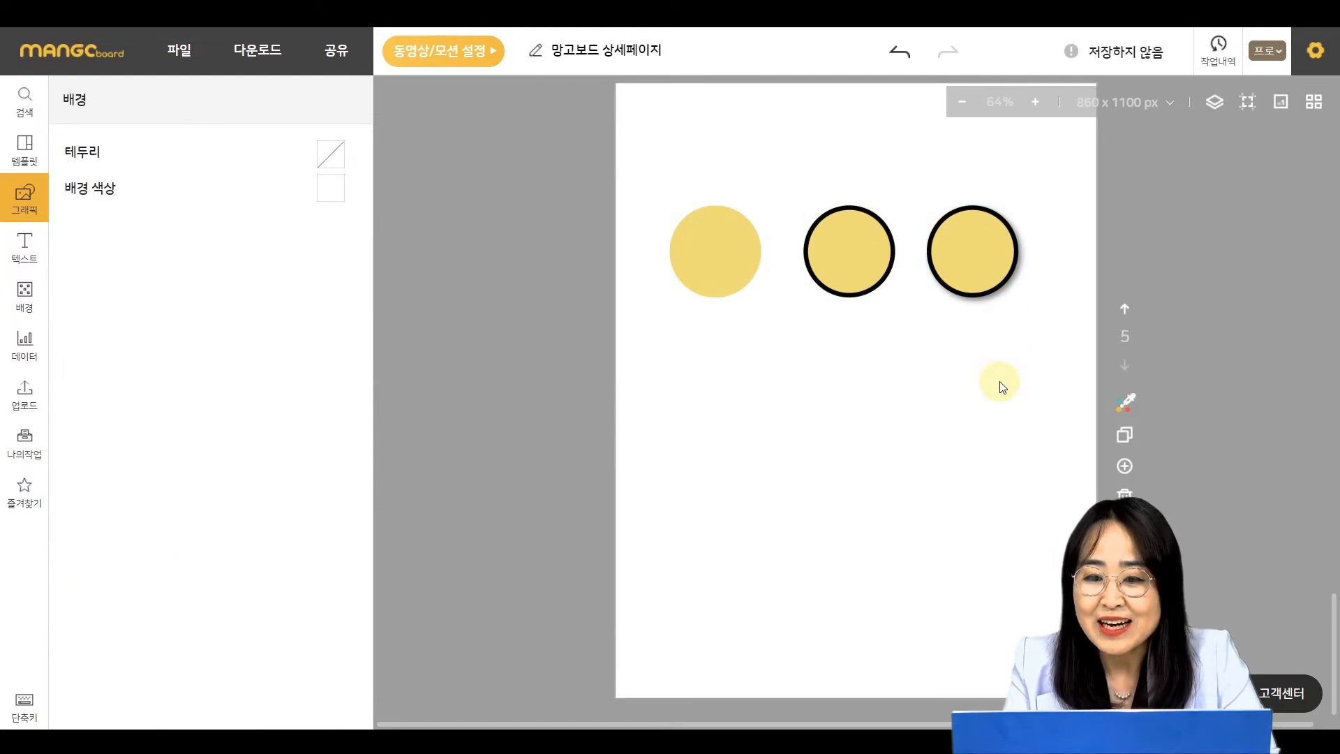
- Add a basic square shape, about 112 px, below the plain circle
left_click(20, 198)
left_click(176, 282)
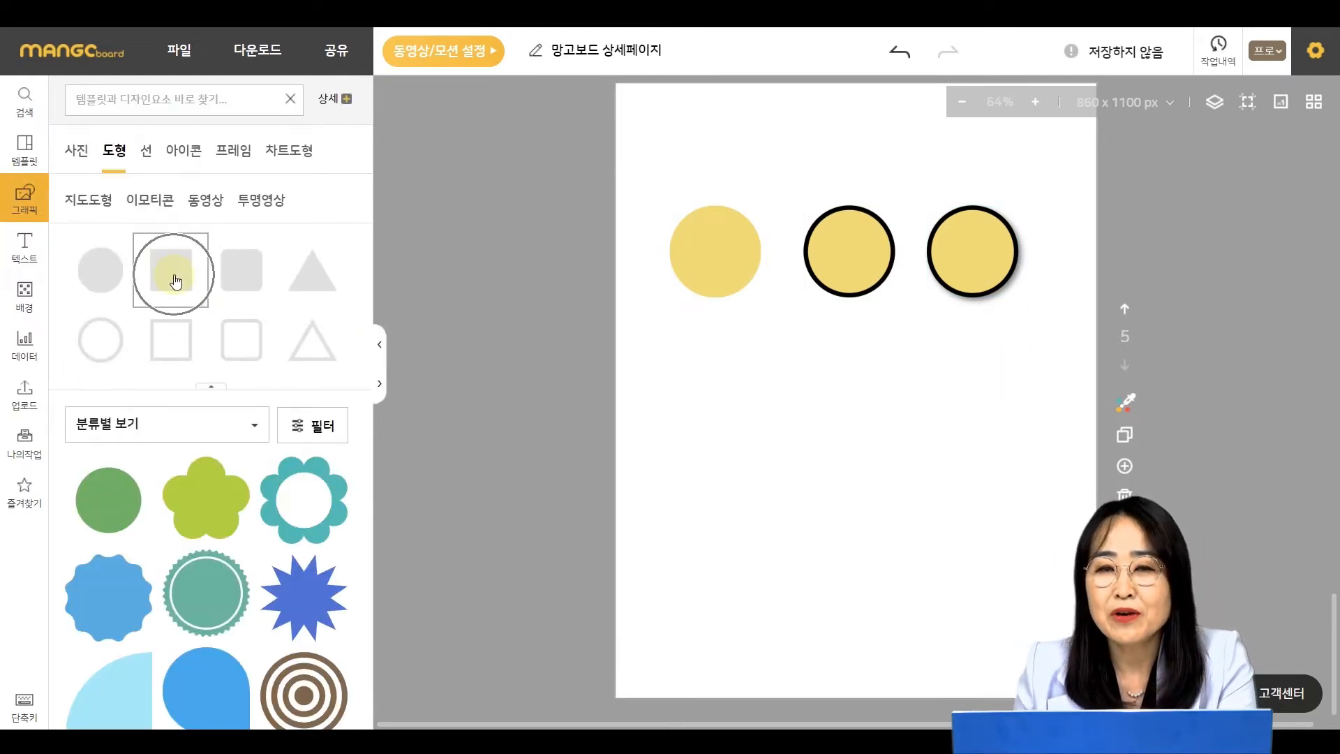
left_click_drag(856, 395, 740, 410)
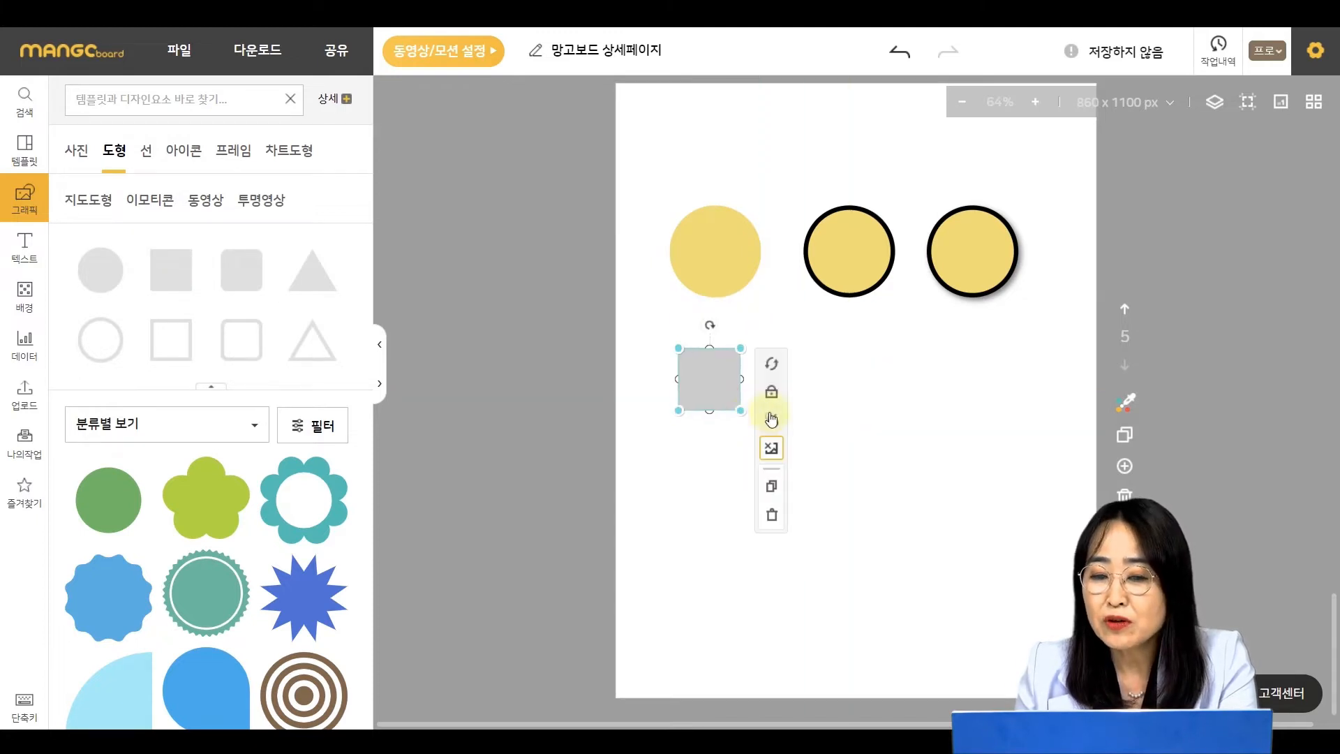
left_click(987, 414)
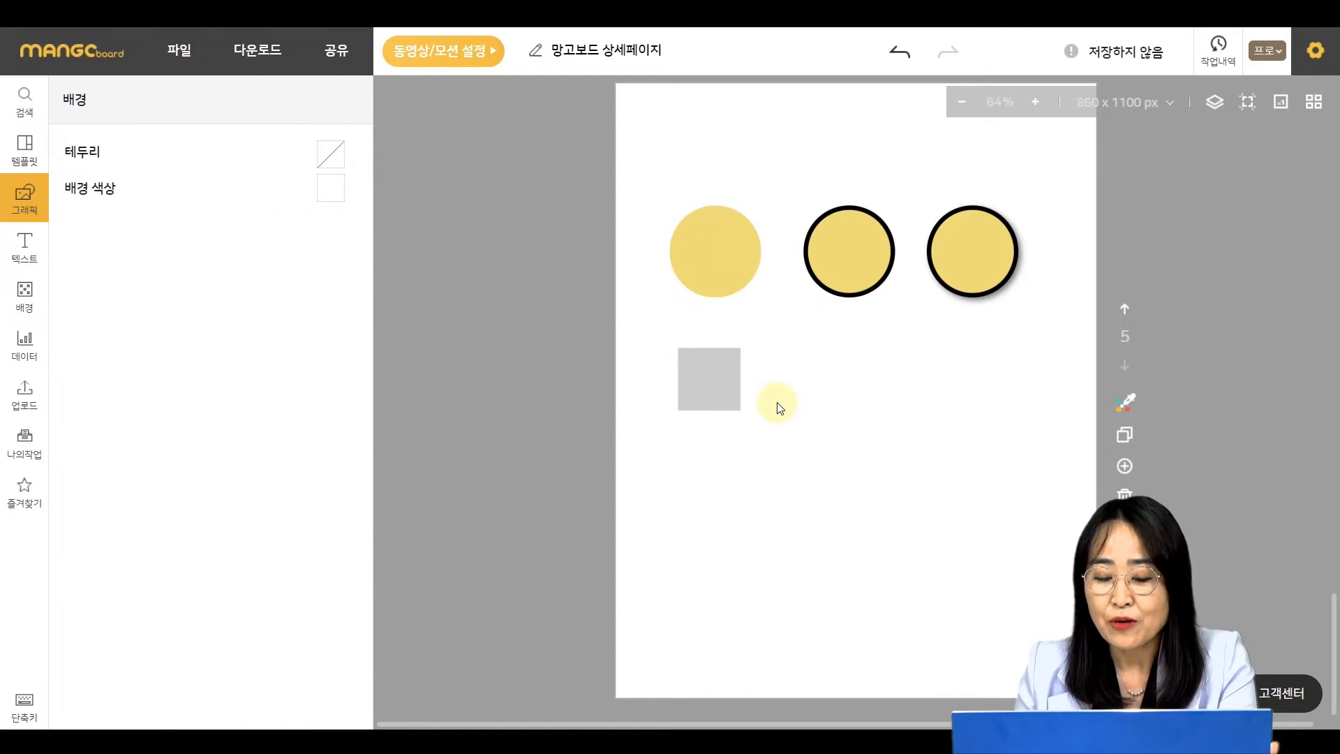
- Fill the square with the same yellow as the circles
left_click(707, 384)
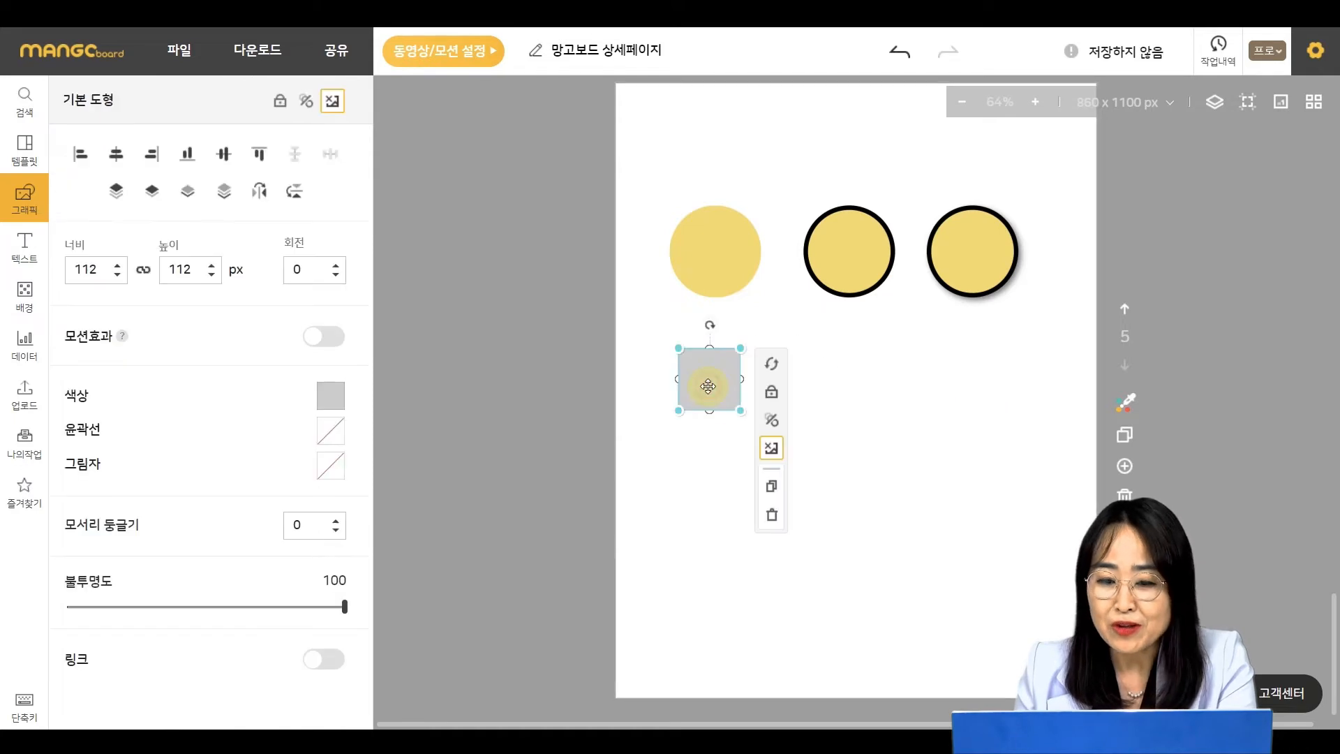
left_click(333, 397)
left_click(508, 536)
left_click(733, 487)
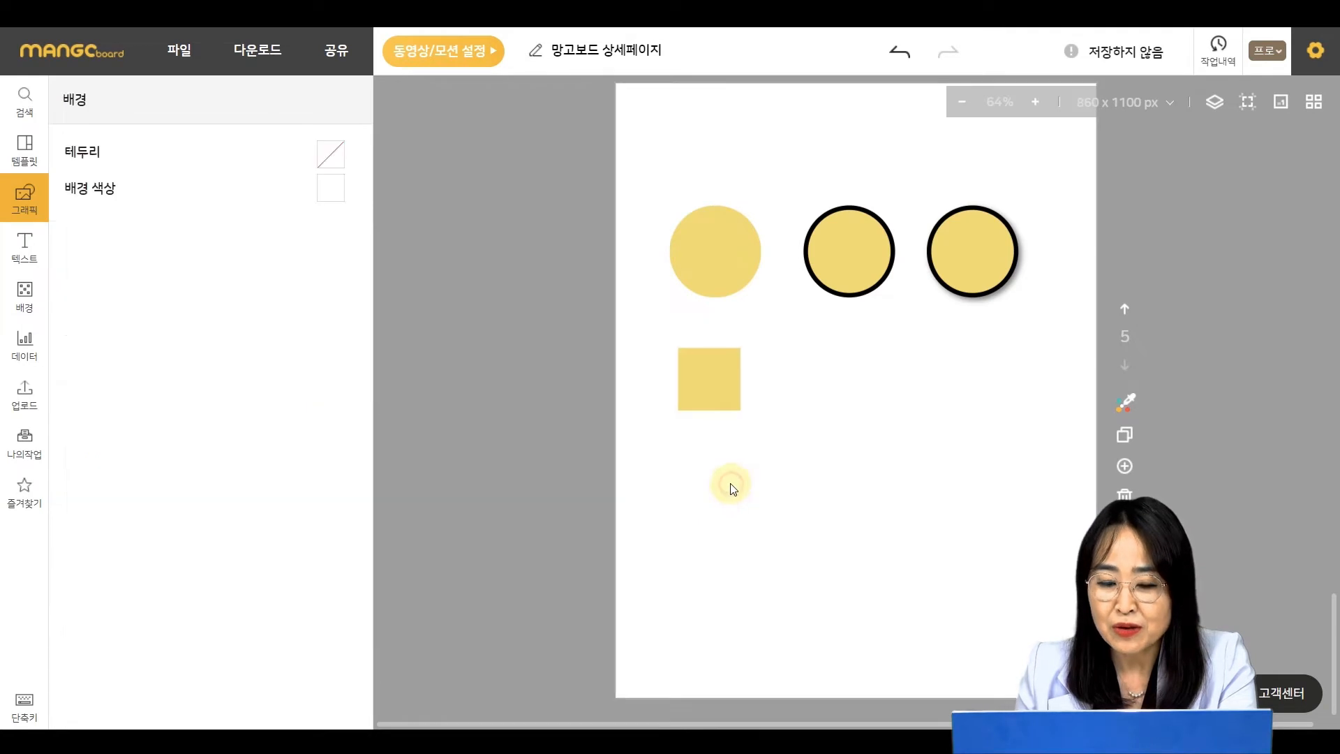
- Duplicate the square and stretch the copy into a rectangle about 554 px wide beside it
left_click(710, 379)
left_click_drag(710, 377, 1072, 373)
left_click(995, 513)
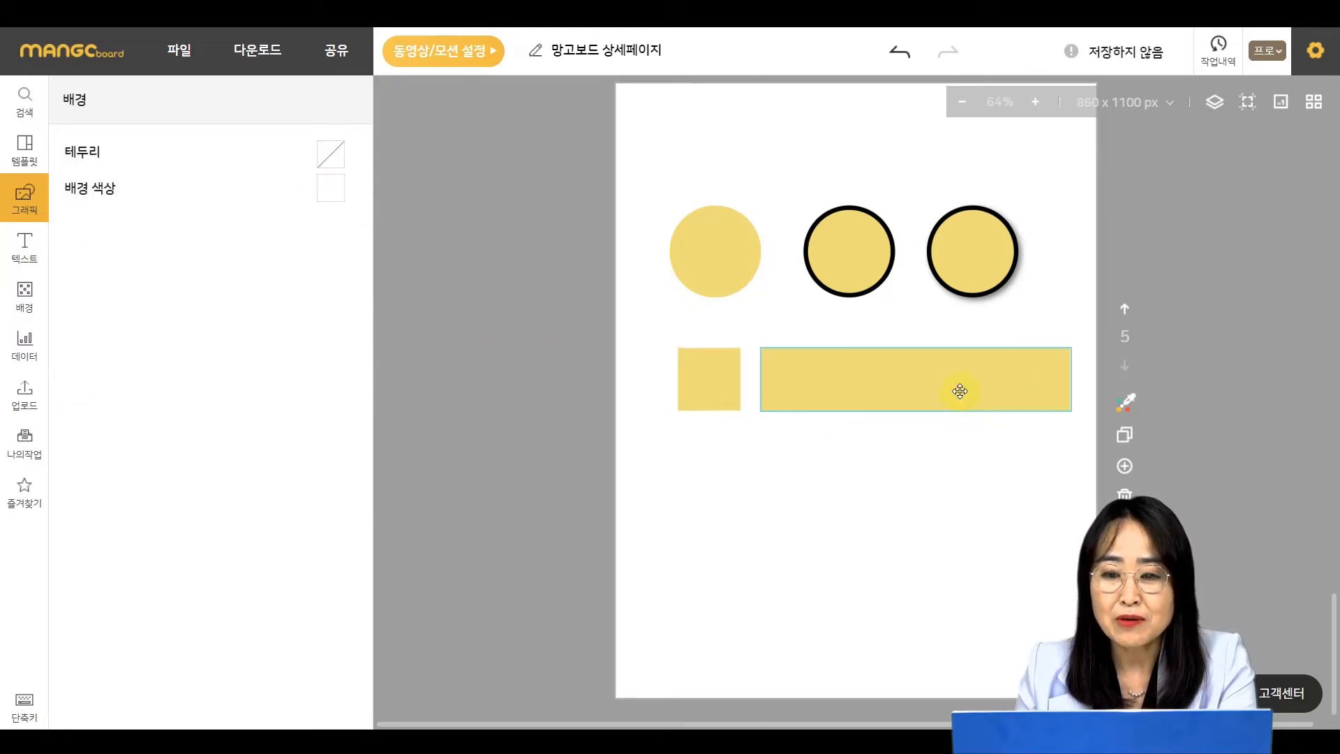
left_click(960, 391)
left_click_drag(922, 411, 949, 412)
left_click(936, 542)
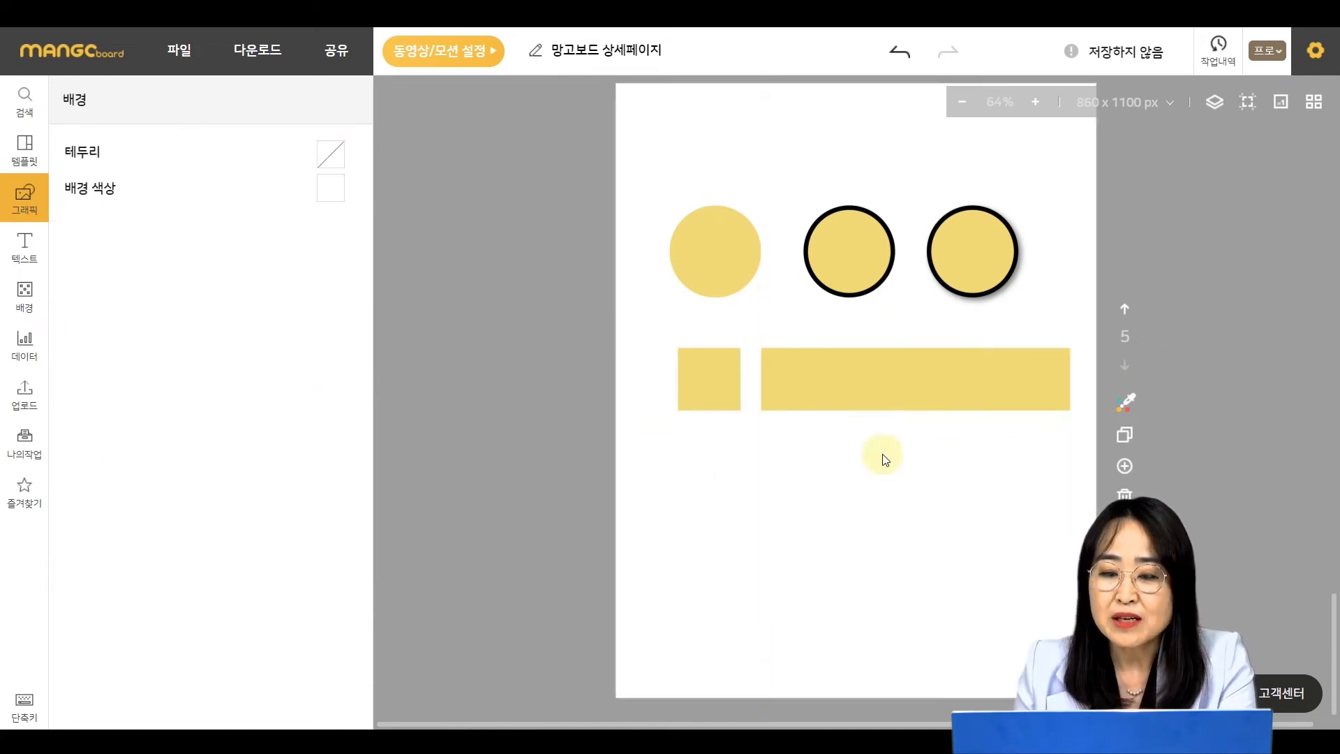
- Set the corner rounding of the long yellow rectangle to 30
left_click(836, 381)
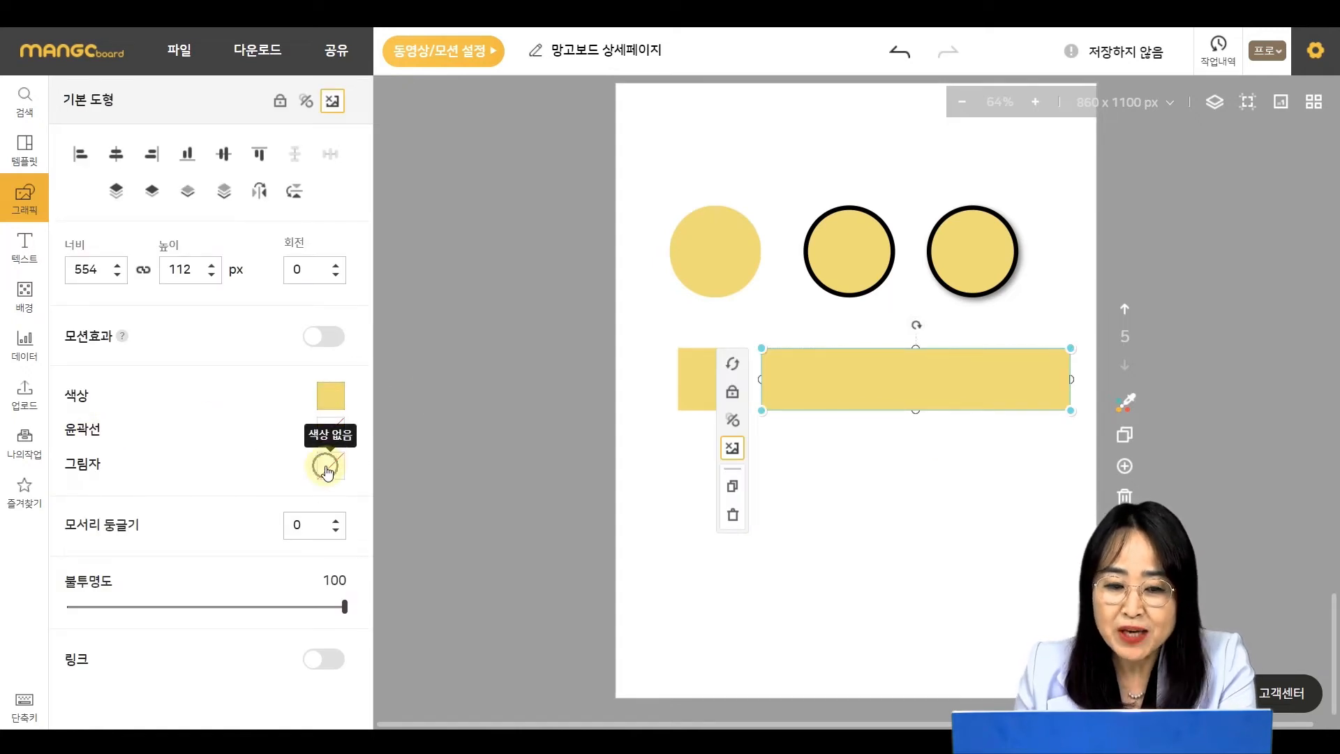
left_click(311, 532)
key("ctrl")
key("ctrl")
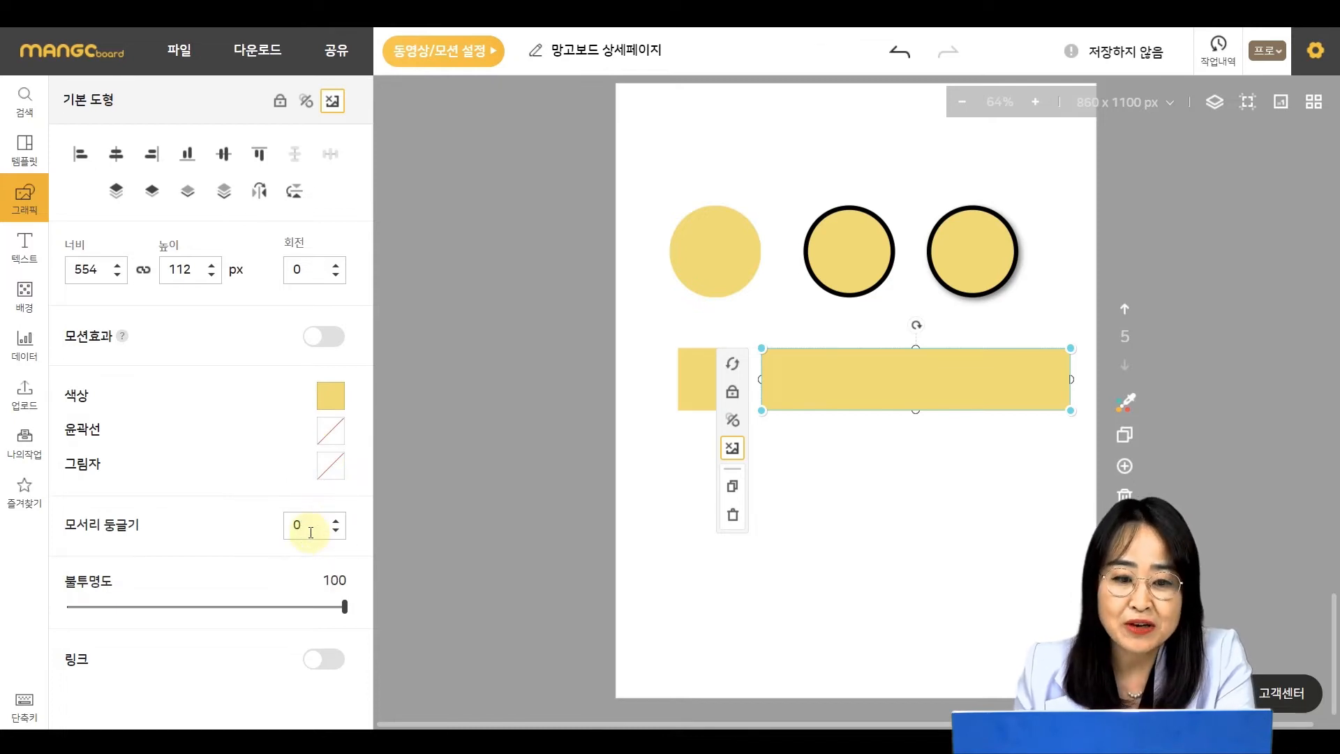
double_click(312, 528)
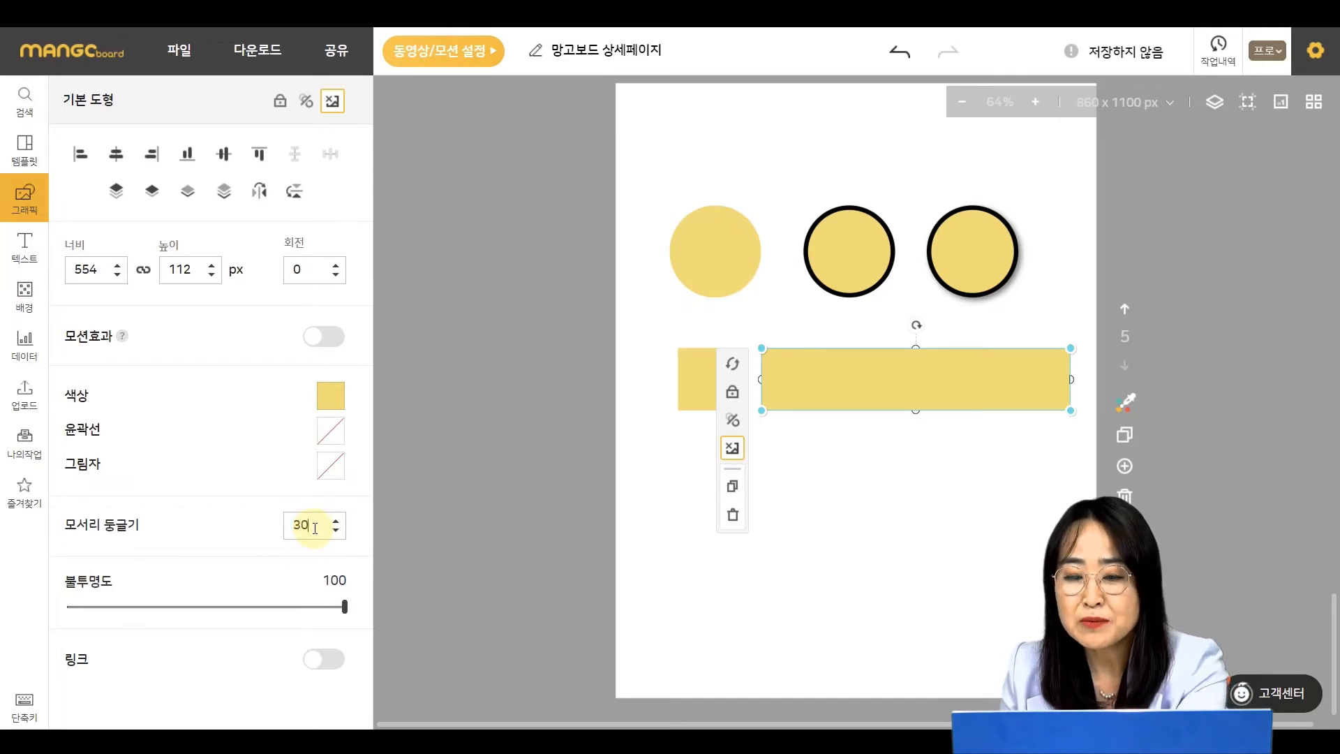
left_click(870, 586)
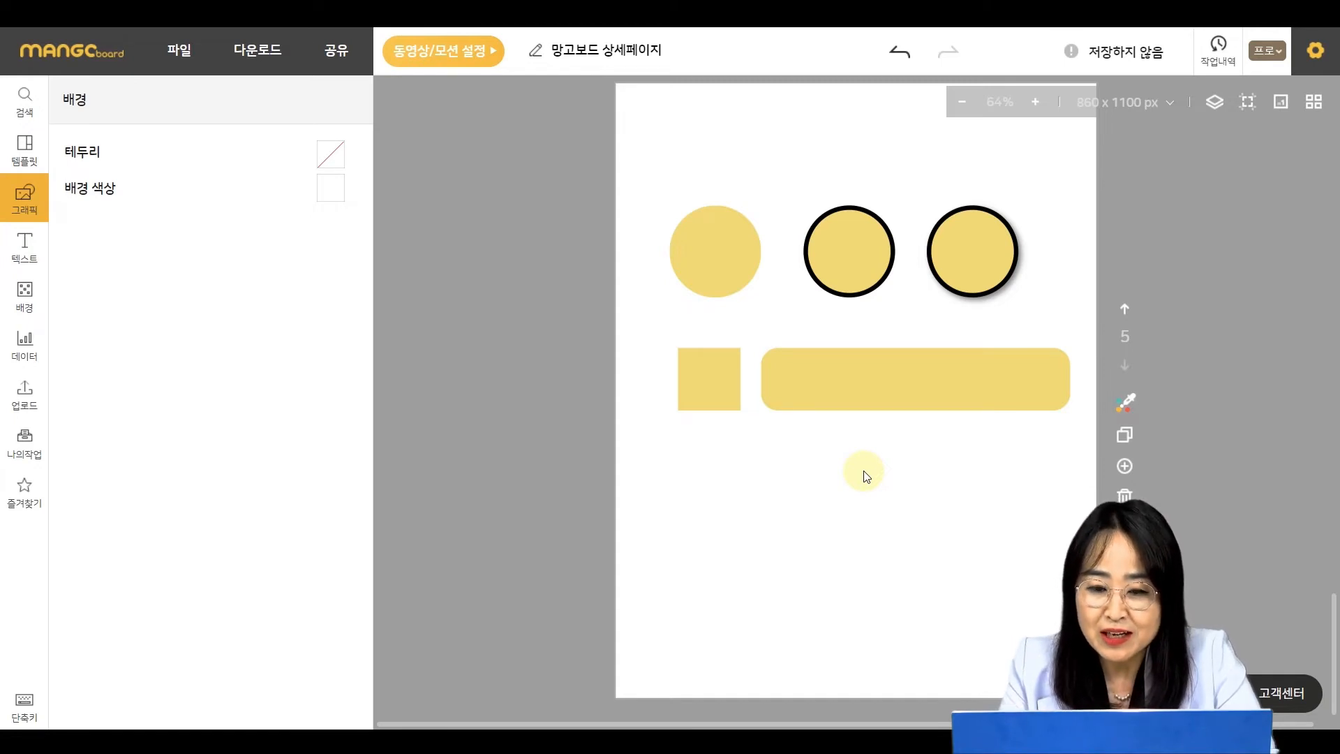
- Select the yellow square and rounded rectangle together and duplicate the pair just below them
left_click_drag(899, 480, 669, 366)
left_click_drag(724, 436, 720, 505)
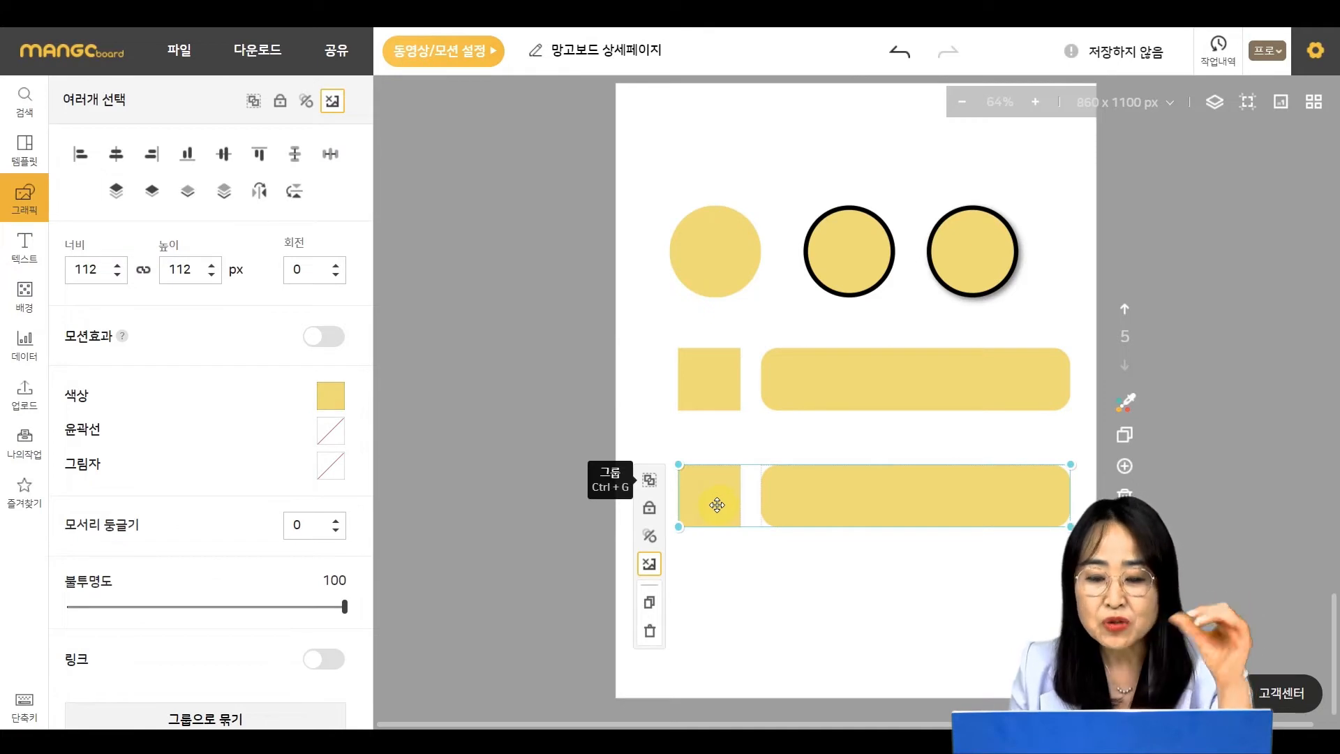
left_click(724, 576)
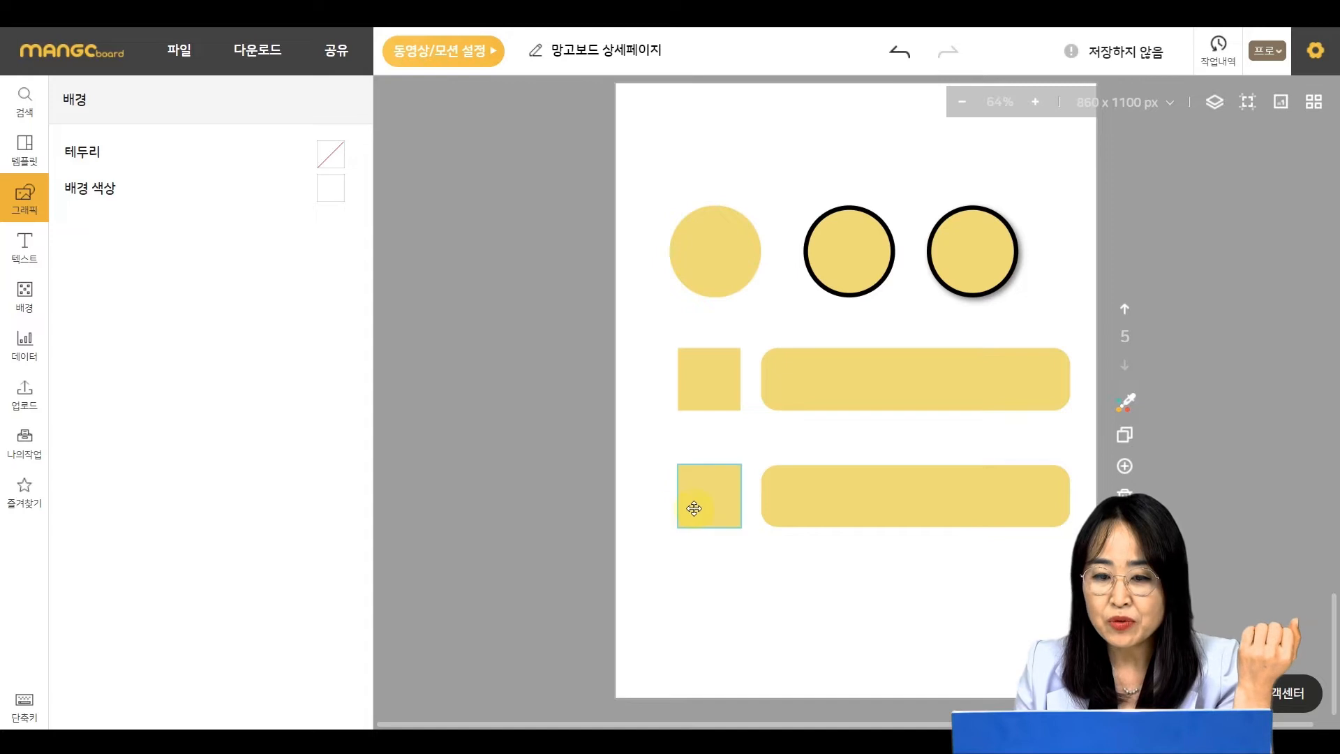
- Stretch the lower copied square into a bar about 638 px wide
left_click(716, 495)
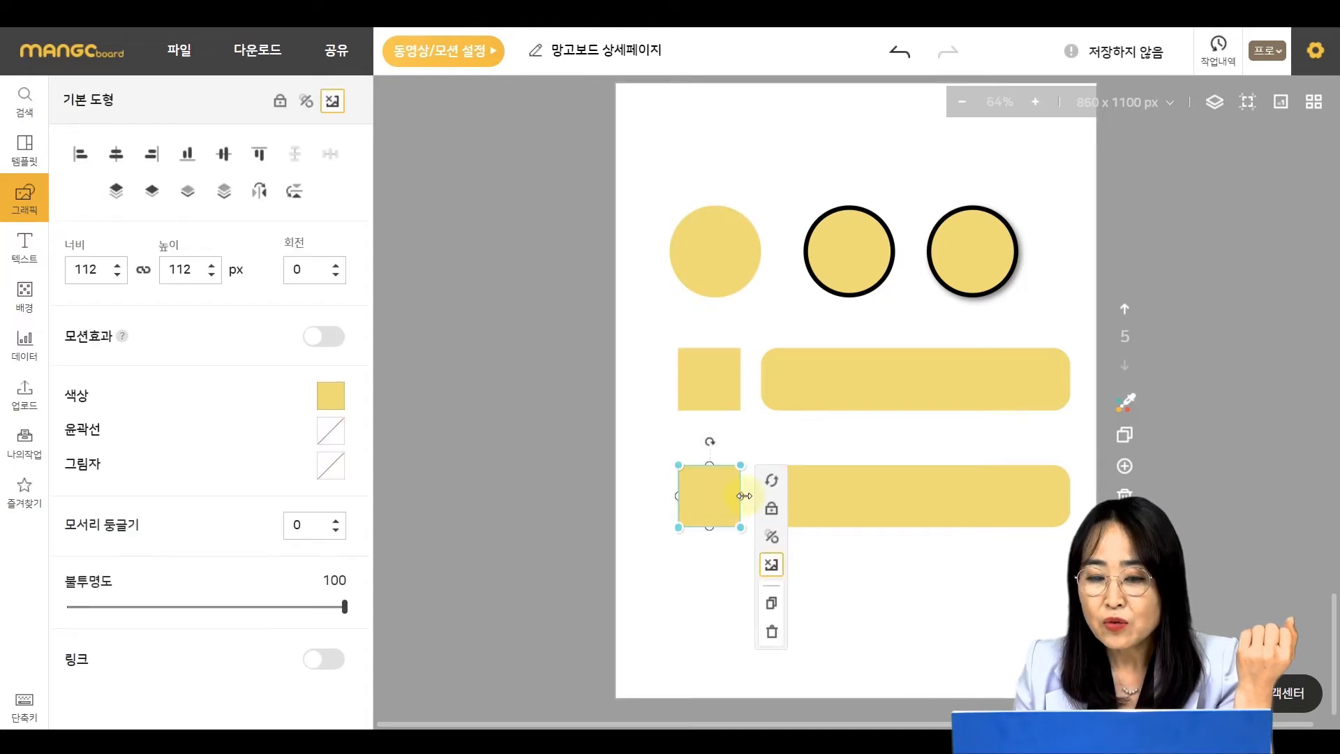
left_click_drag(742, 496, 1043, 497)
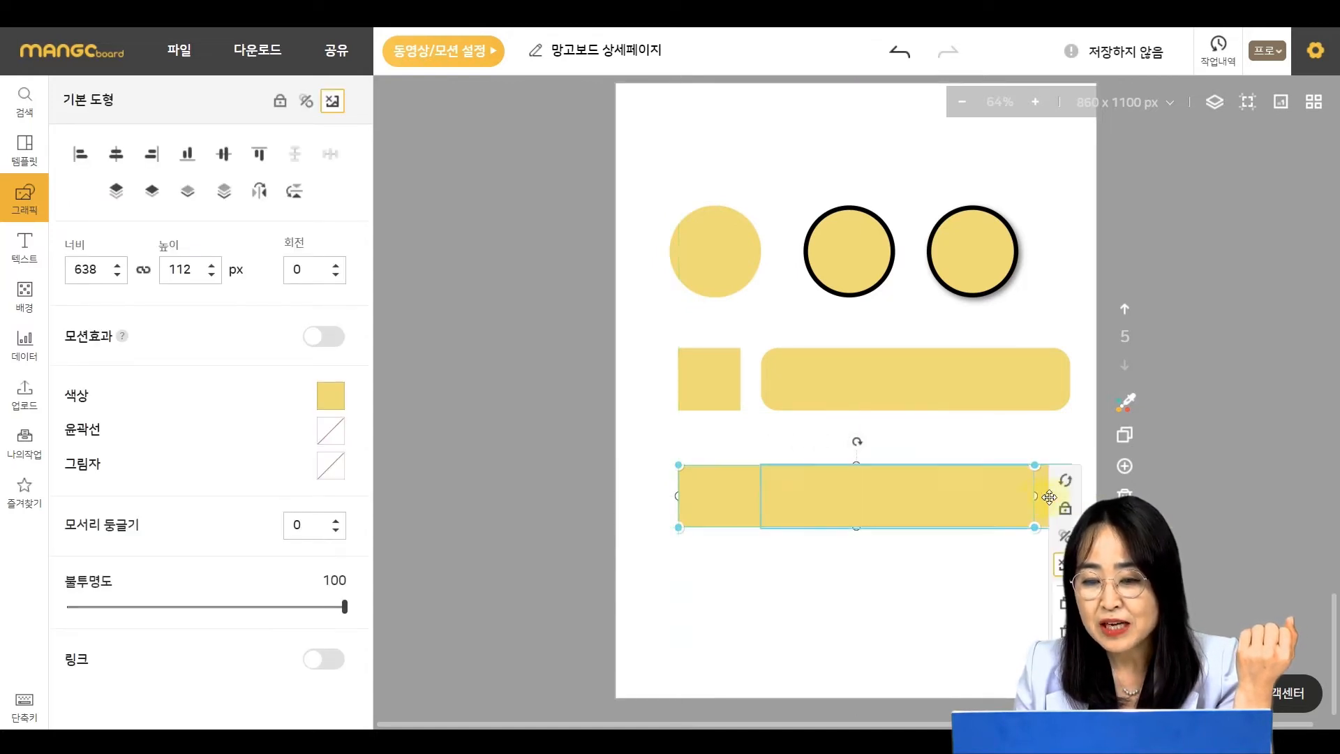
left_click(1003, 553)
key("ctrl+z")
- Shrink the lower rounded rectangle to about 165 px wide and move it over the bar's left end
left_click(1047, 504)
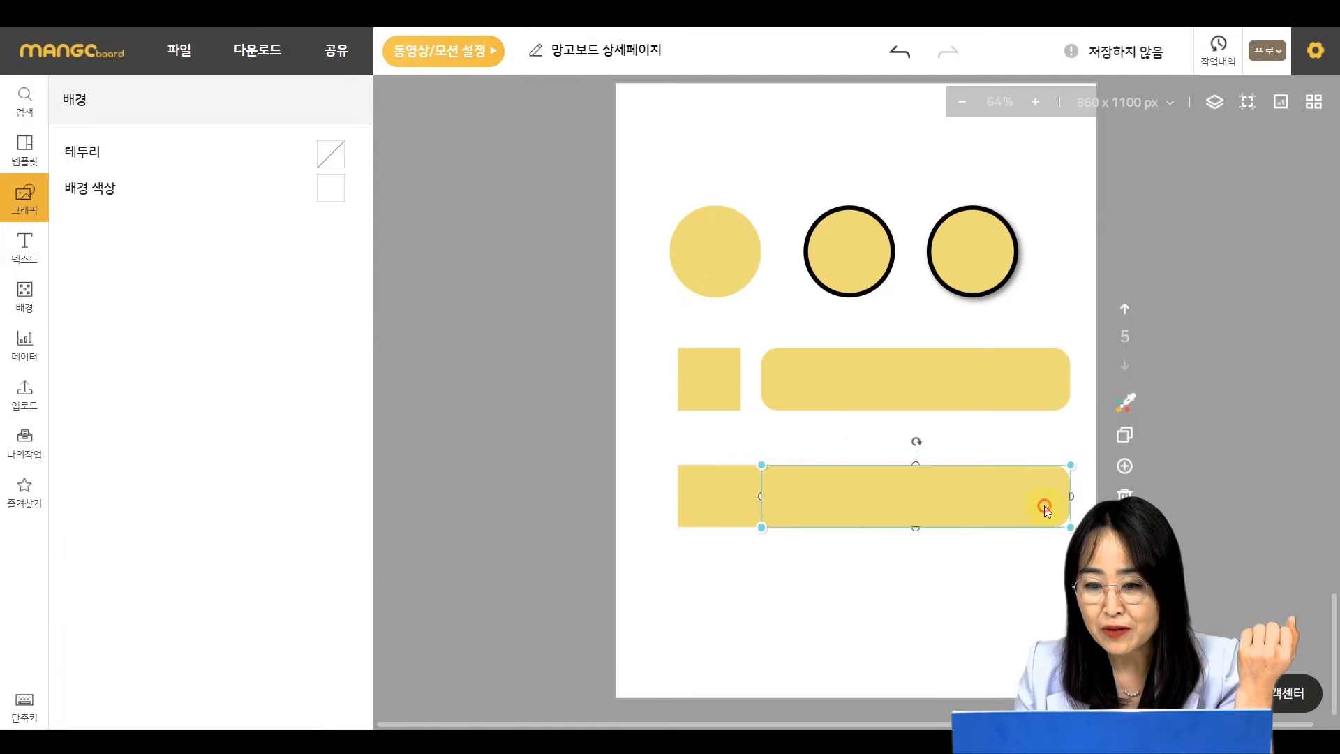
left_click_drag(1070, 496, 853, 499)
left_click_drag(817, 500, 711, 502)
left_click(931, 593)
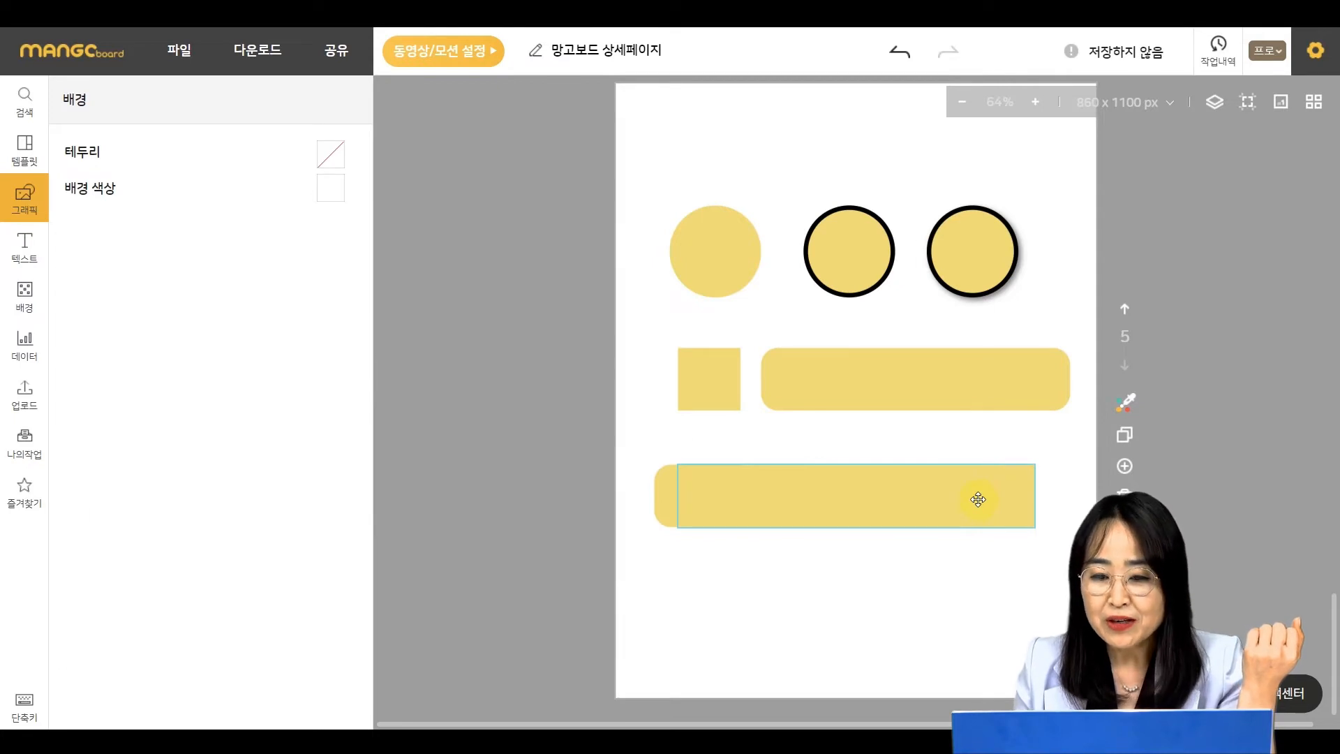
- Fill the long lower bar with the light green #c5db91
left_click(978, 500)
left_click(327, 395)
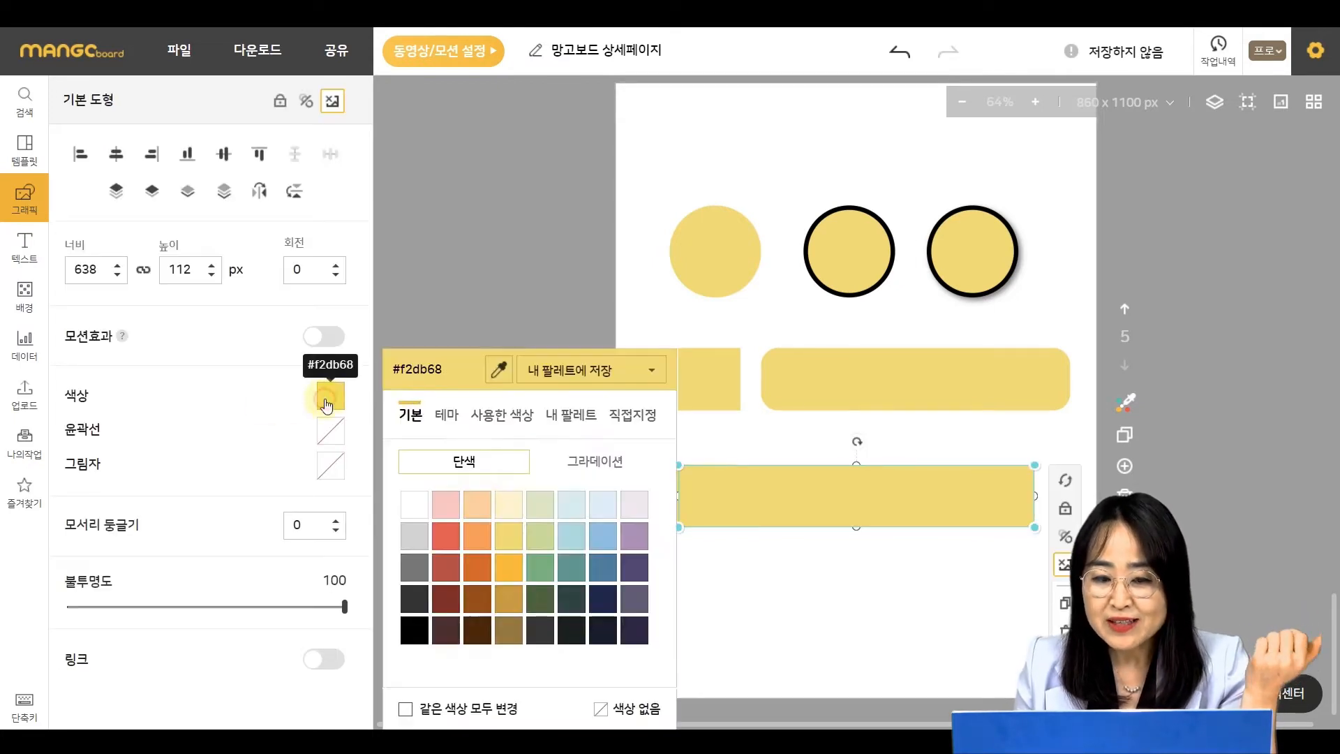
left_click(540, 537)
- Fill the short rounded piece on the bar with the green #6cb77e
left_click(731, 508)
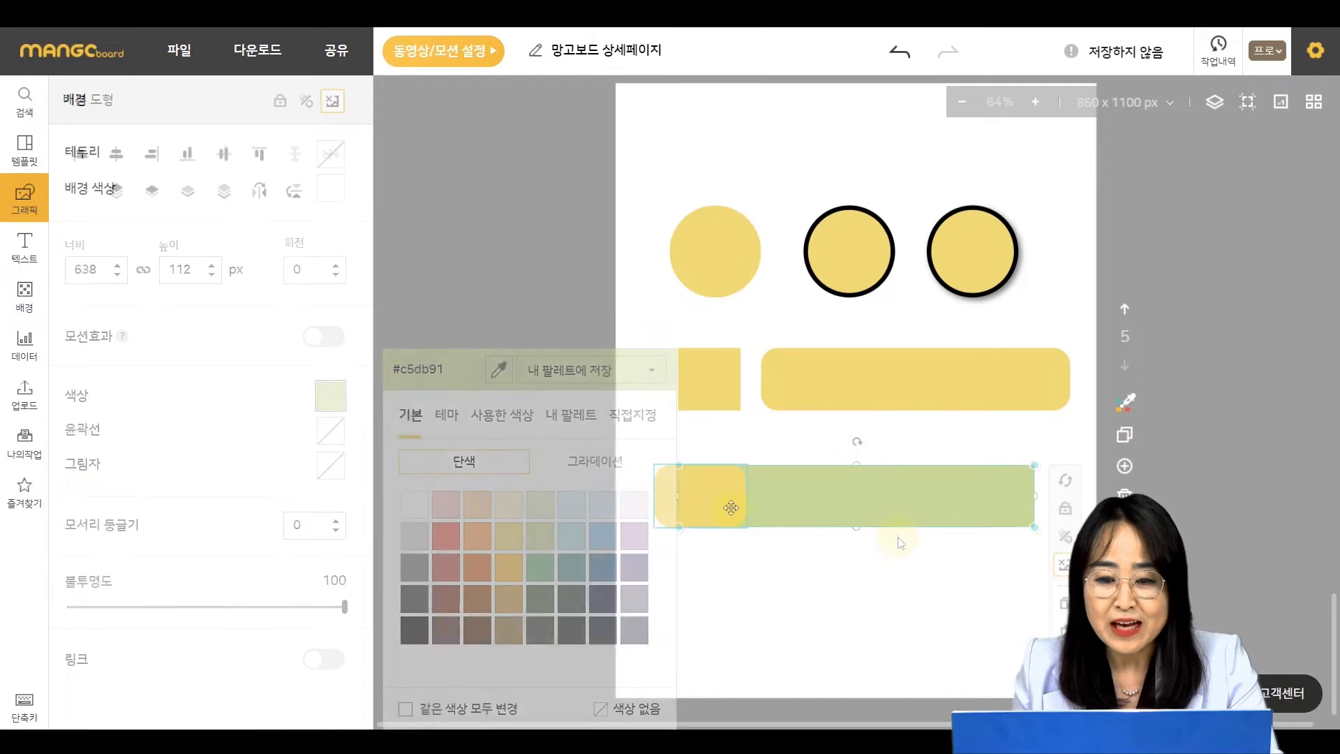
left_click(331, 395)
left_click(540, 568)
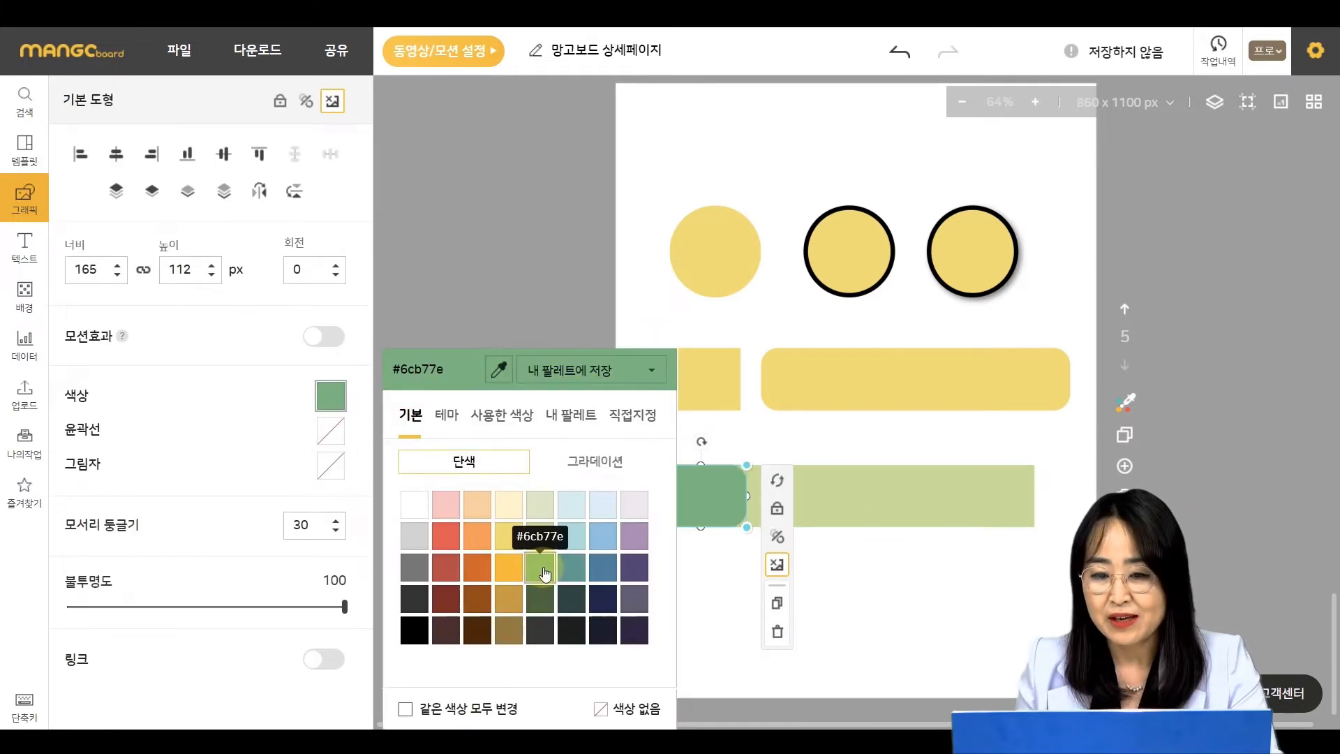
left_click(937, 574)
- Select both bar pieces and set their corner rounding to 35
left_click_drag(867, 615, 673, 496)
left_click(305, 533)
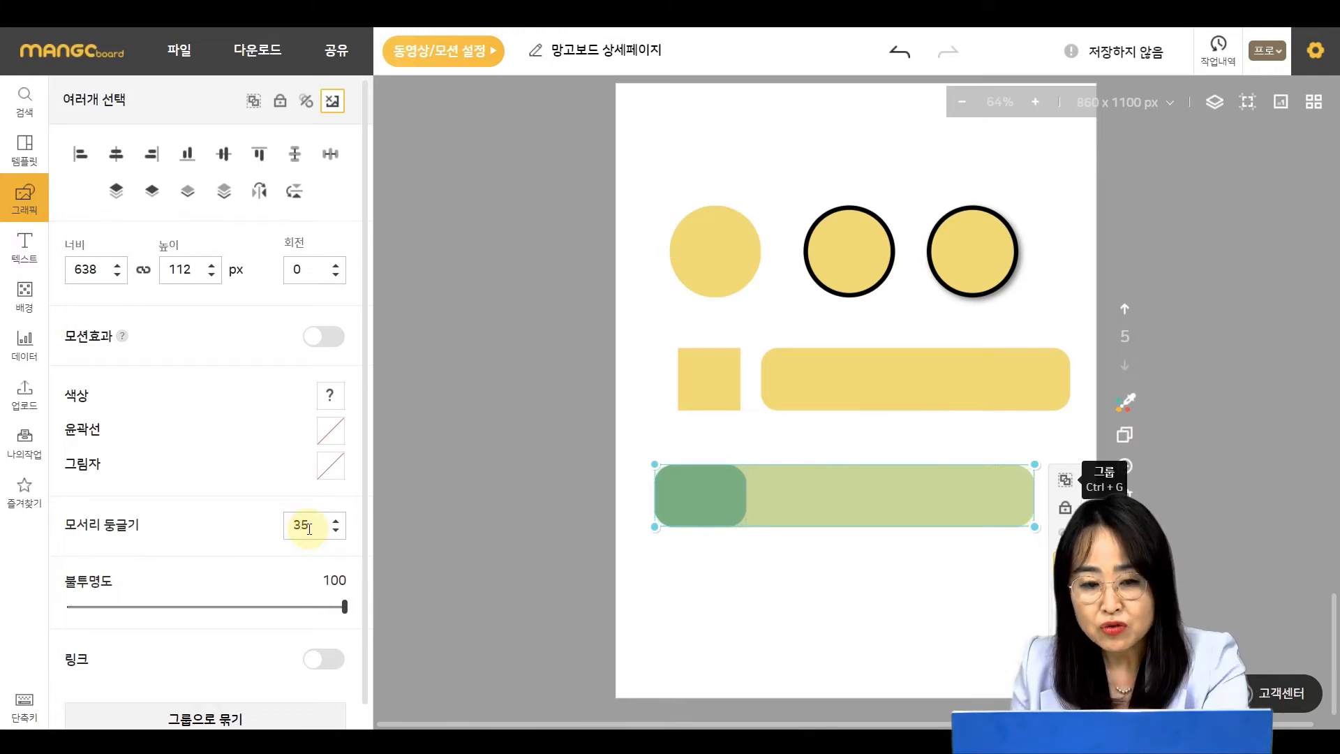
left_click(847, 601)
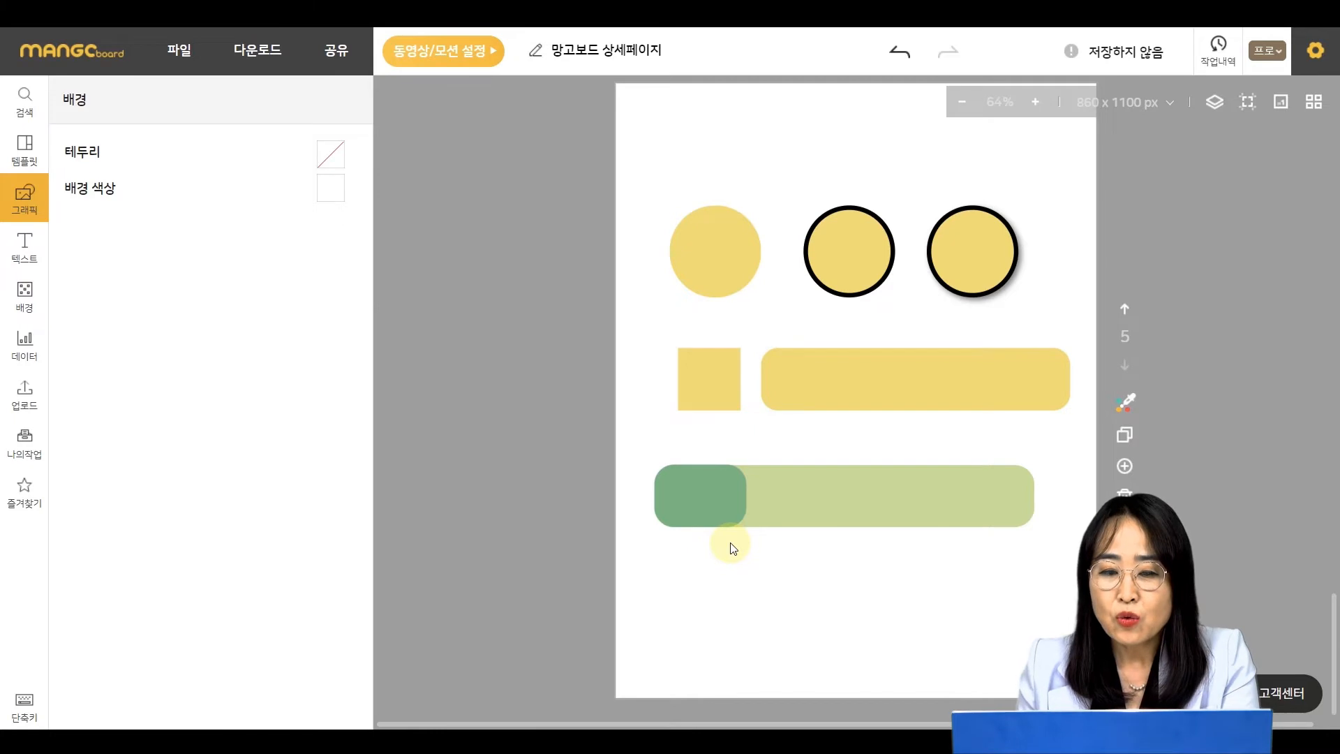
- Browse the shape library and insert a concentric-circles shape onto the page
left_click(458, 431)
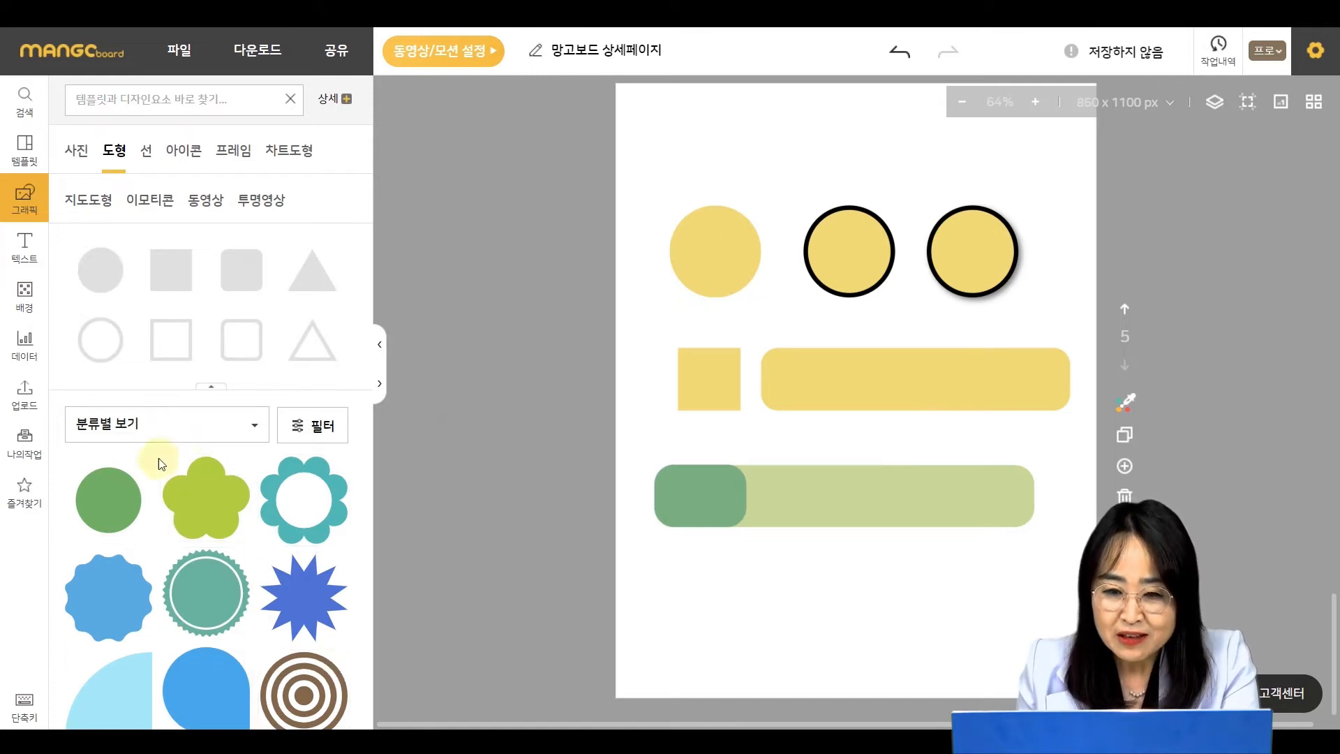
scroll(182, 504, "down", 1)
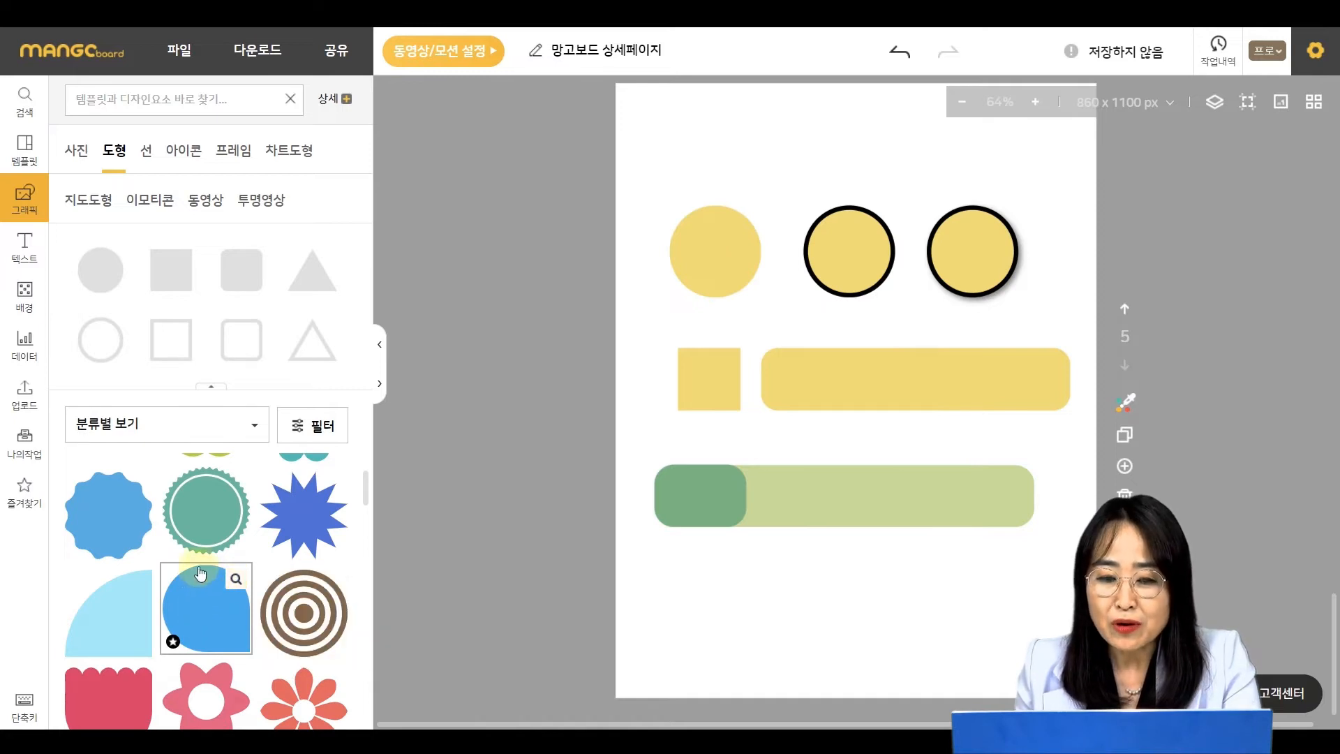
scroll(206, 614, "down", 2)
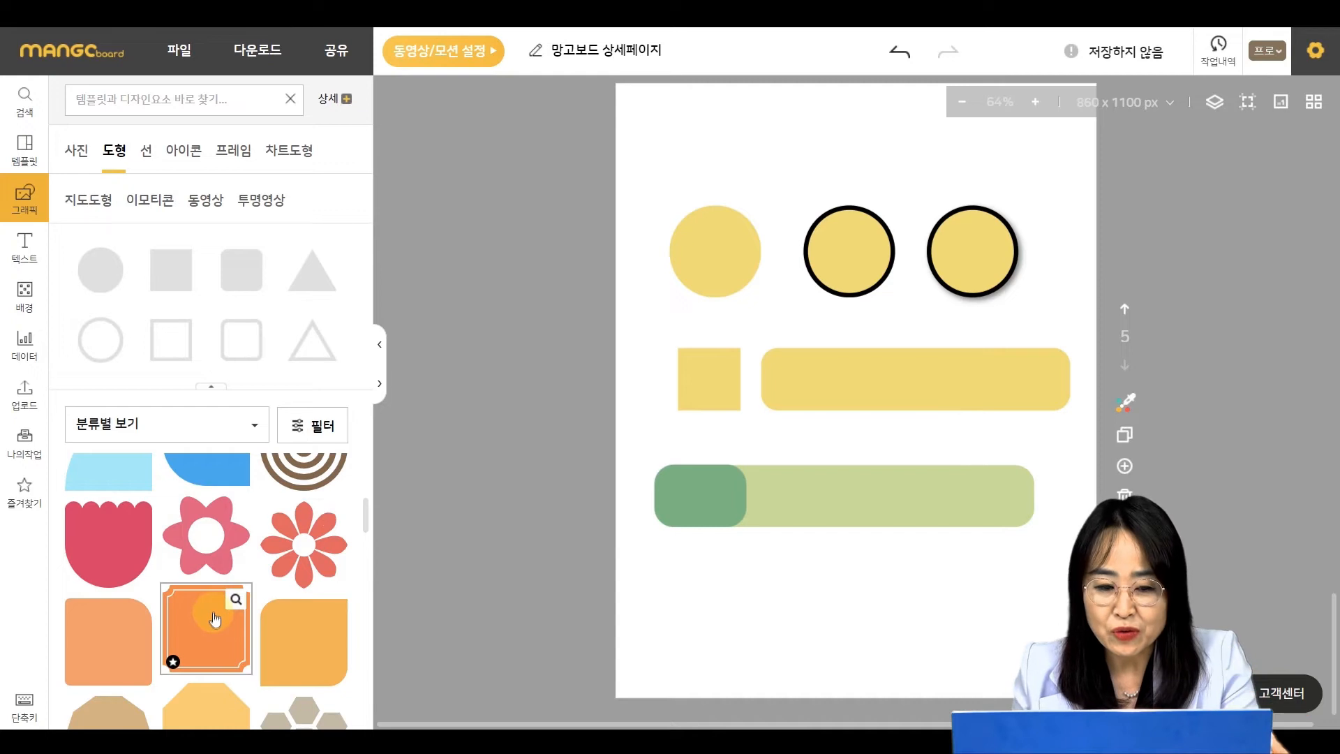
left_click(227, 619)
left_click(333, 489)
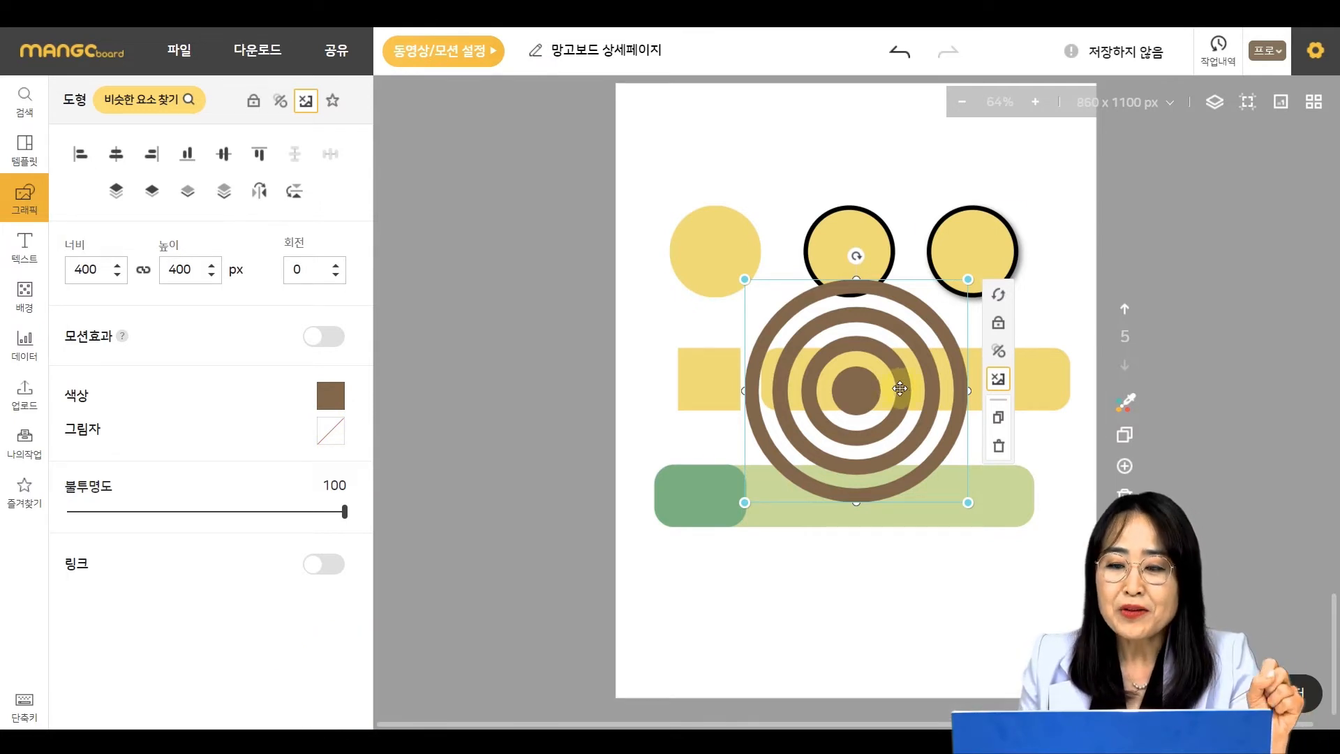
left_click(1001, 630)
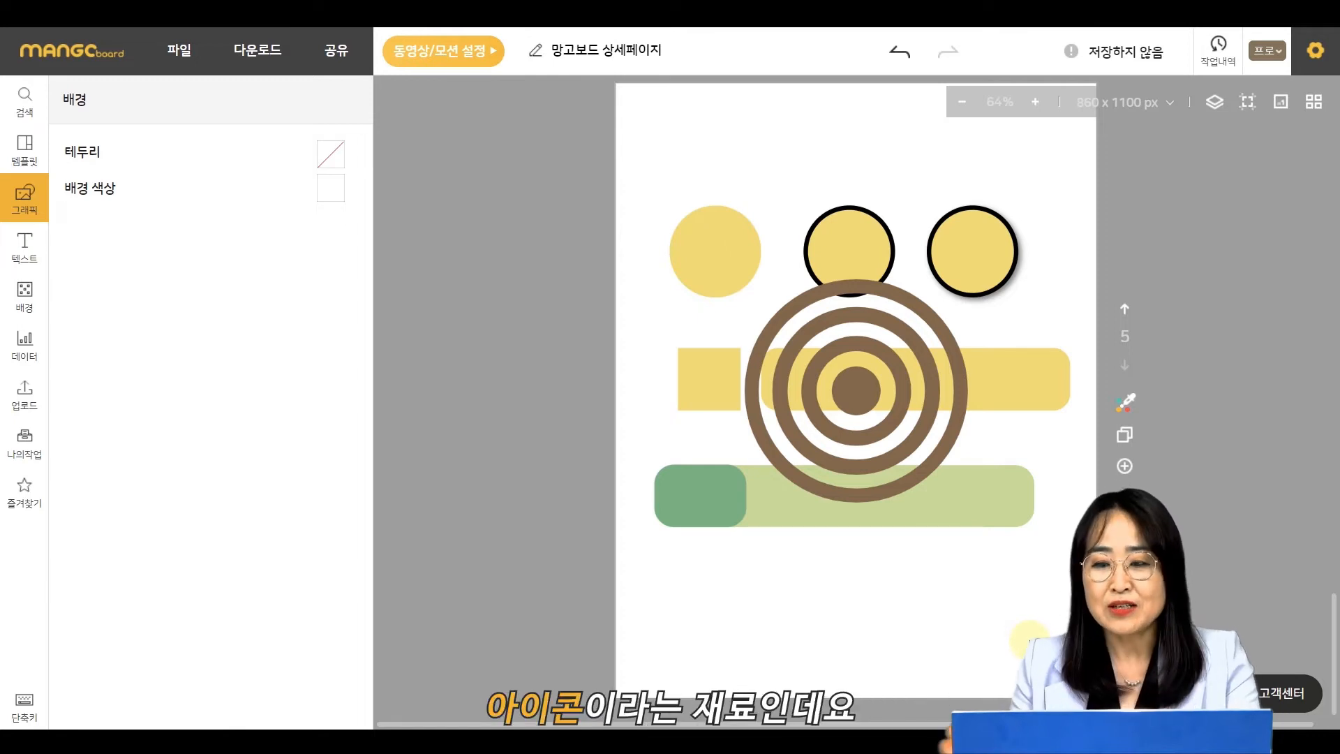
- Add a new blank slide and open the icon library
left_click(1124, 470)
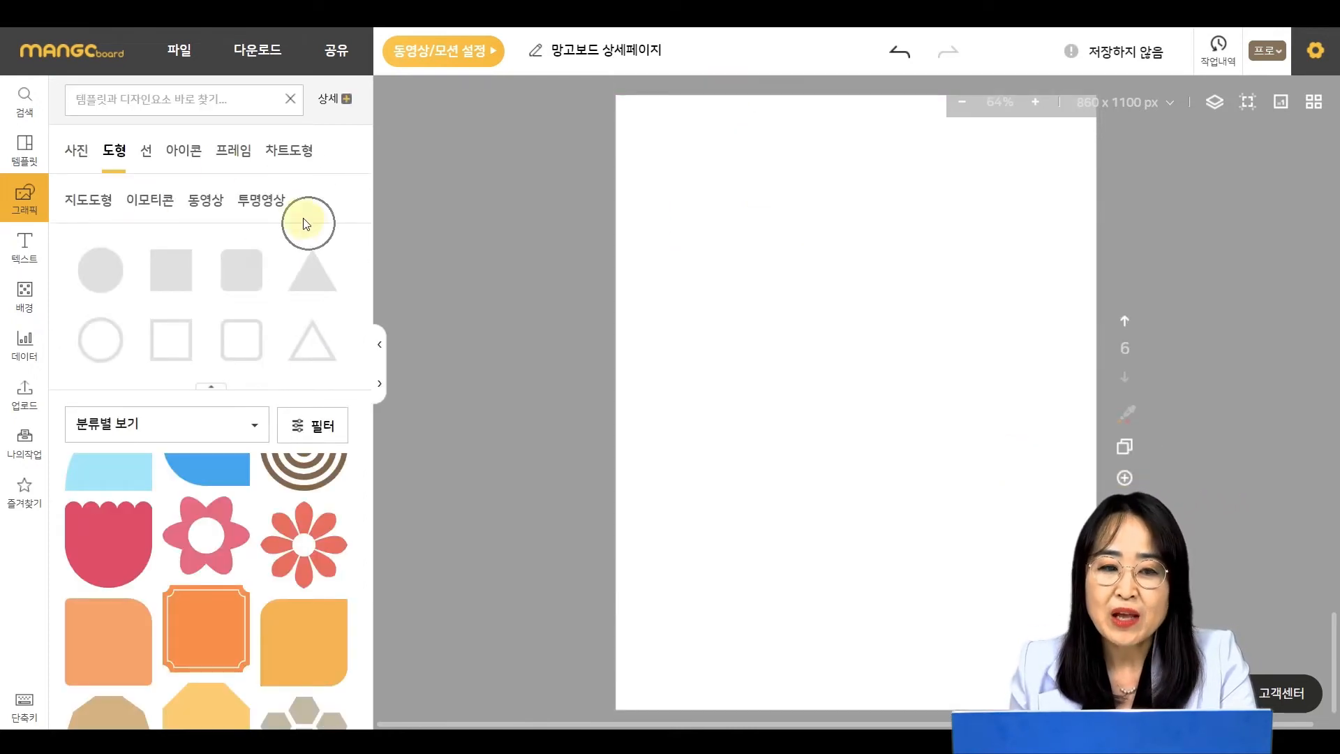
left_click(192, 155)
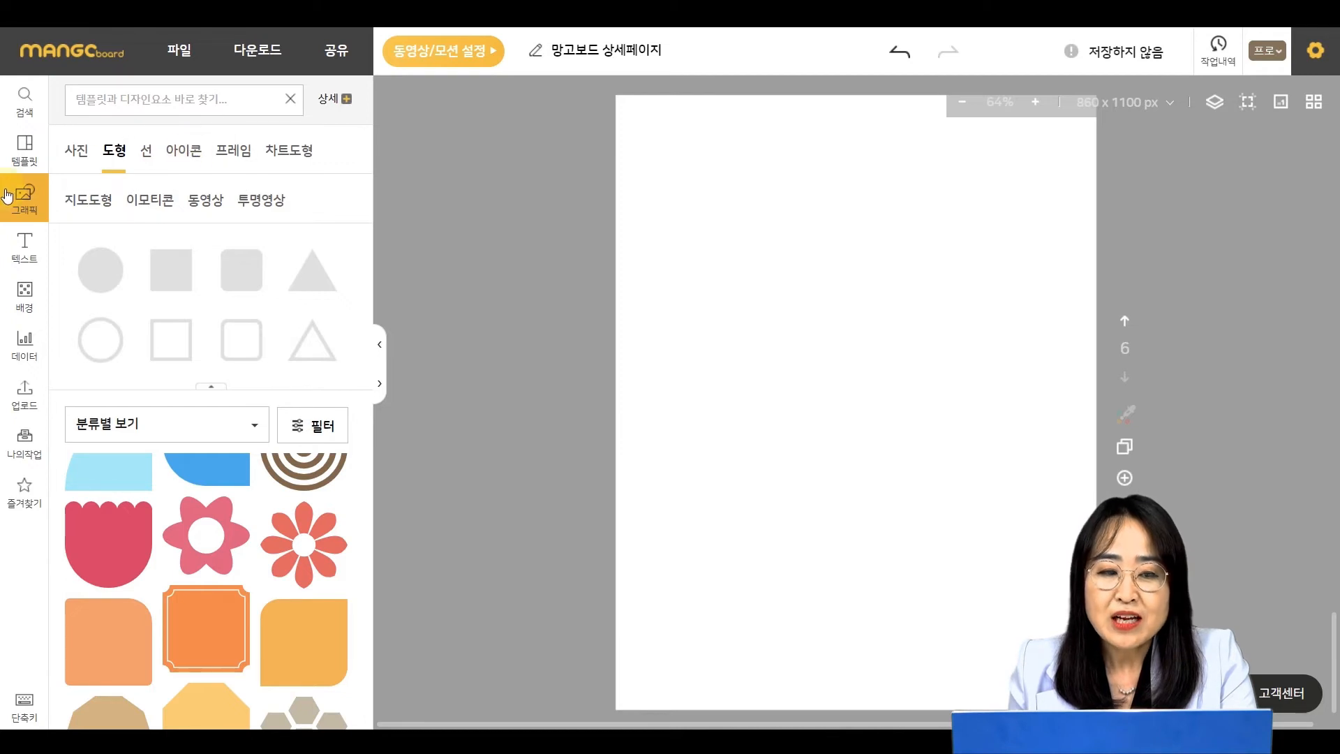
left_click(175, 160)
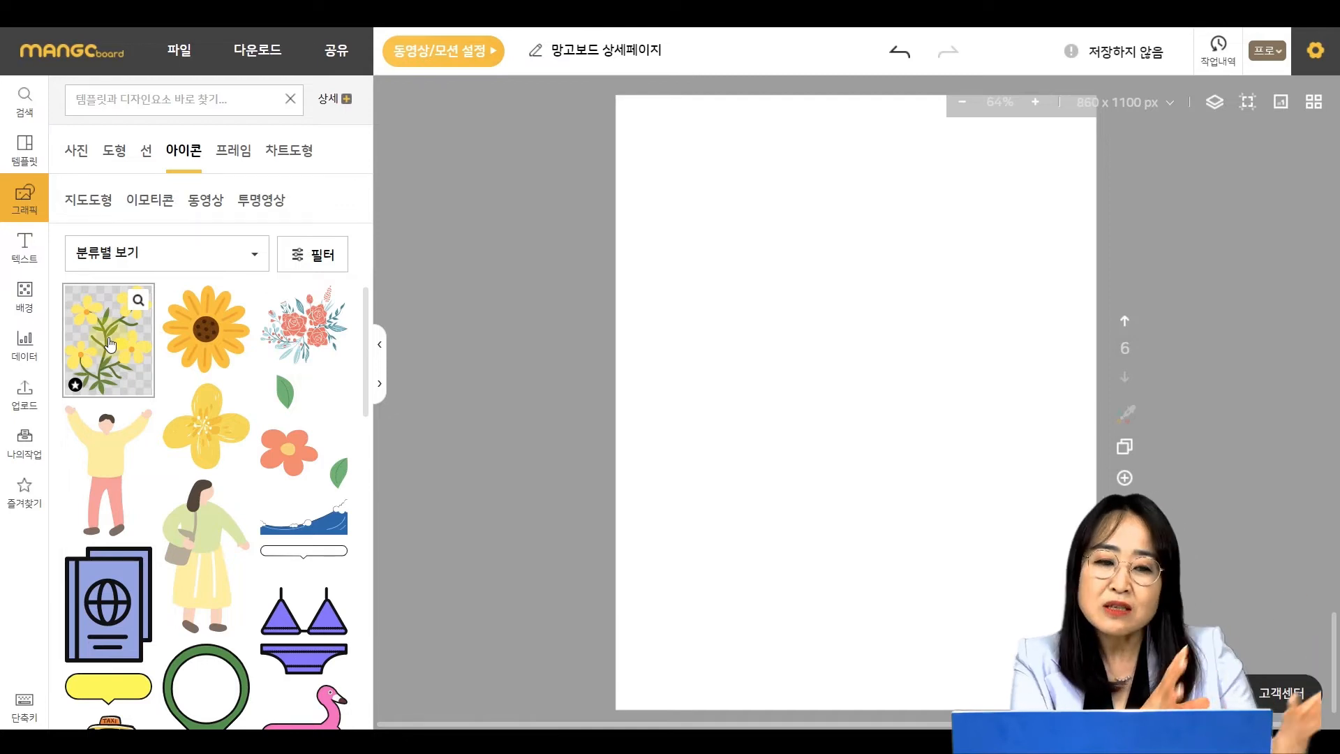
- Insert a sunflower icon and recolour its petals to #6cb77e and its stripes to #c5db91
left_click(204, 327)
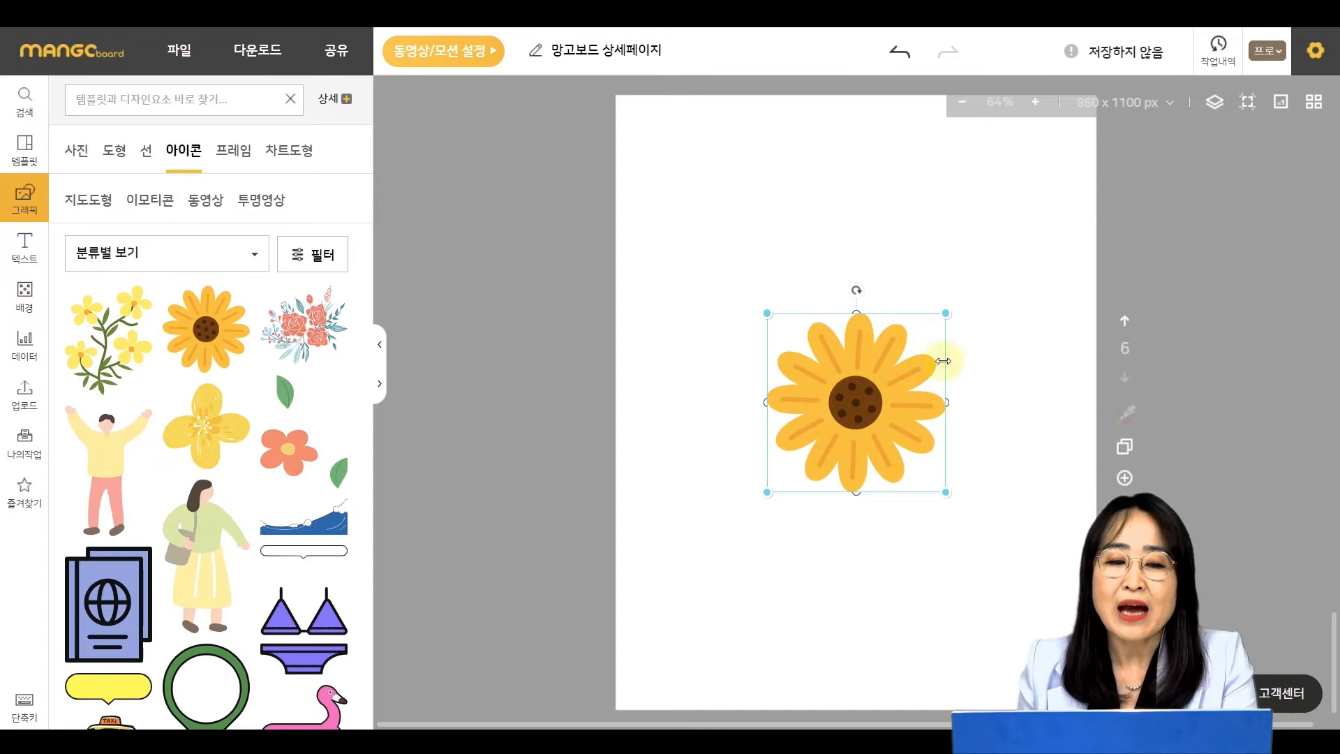
left_click(885, 365)
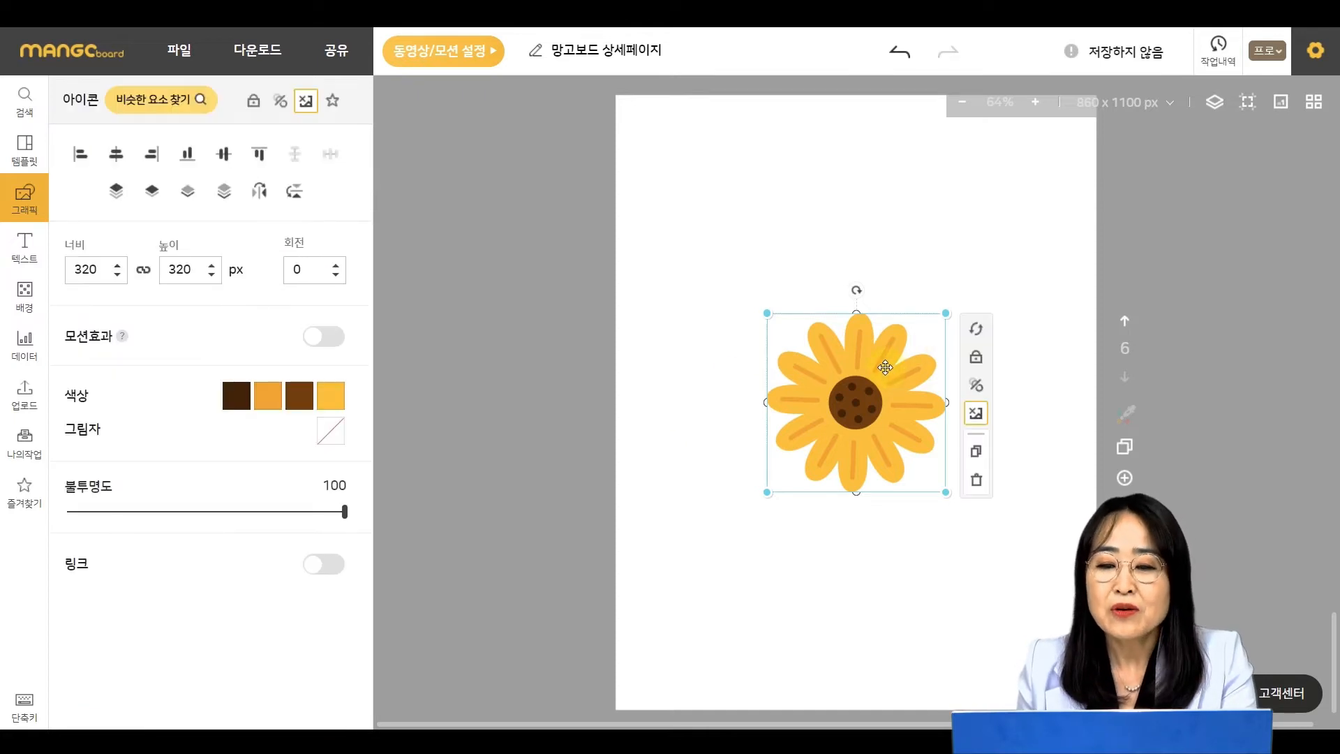
left_click(333, 399)
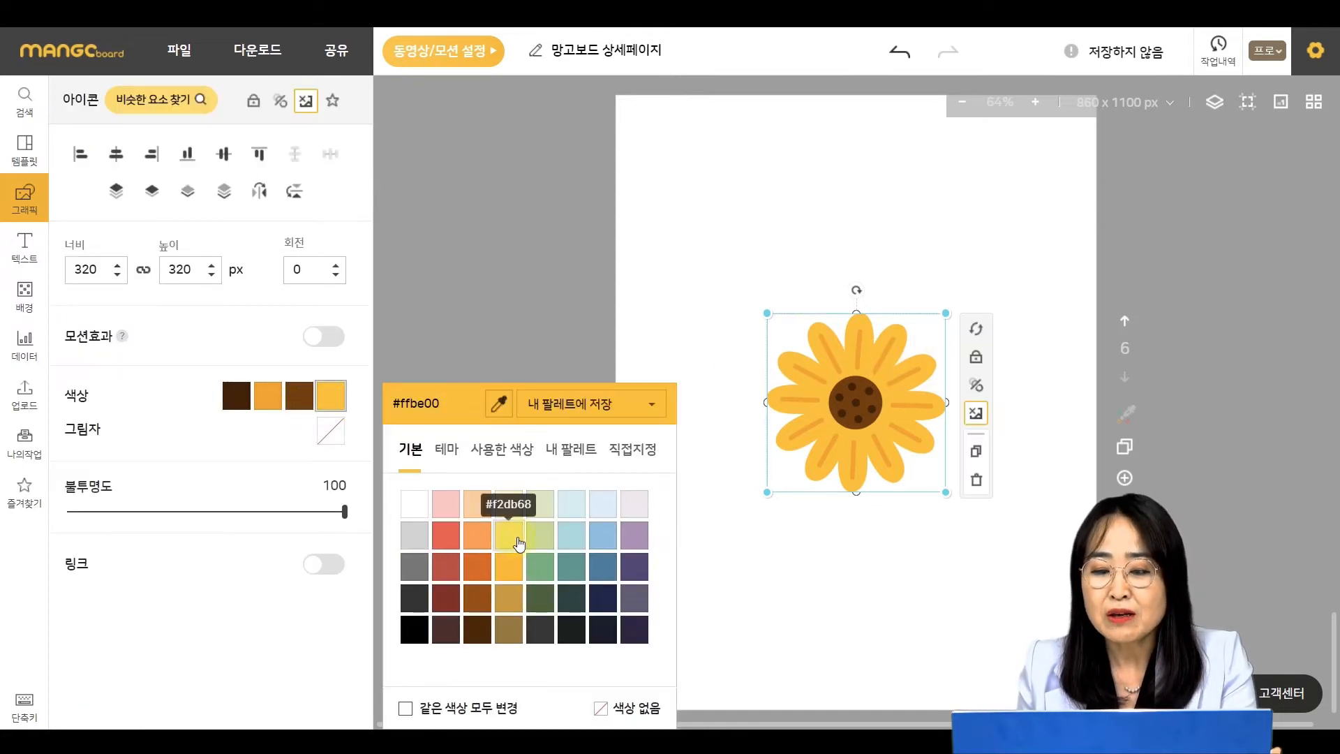
left_click(541, 567)
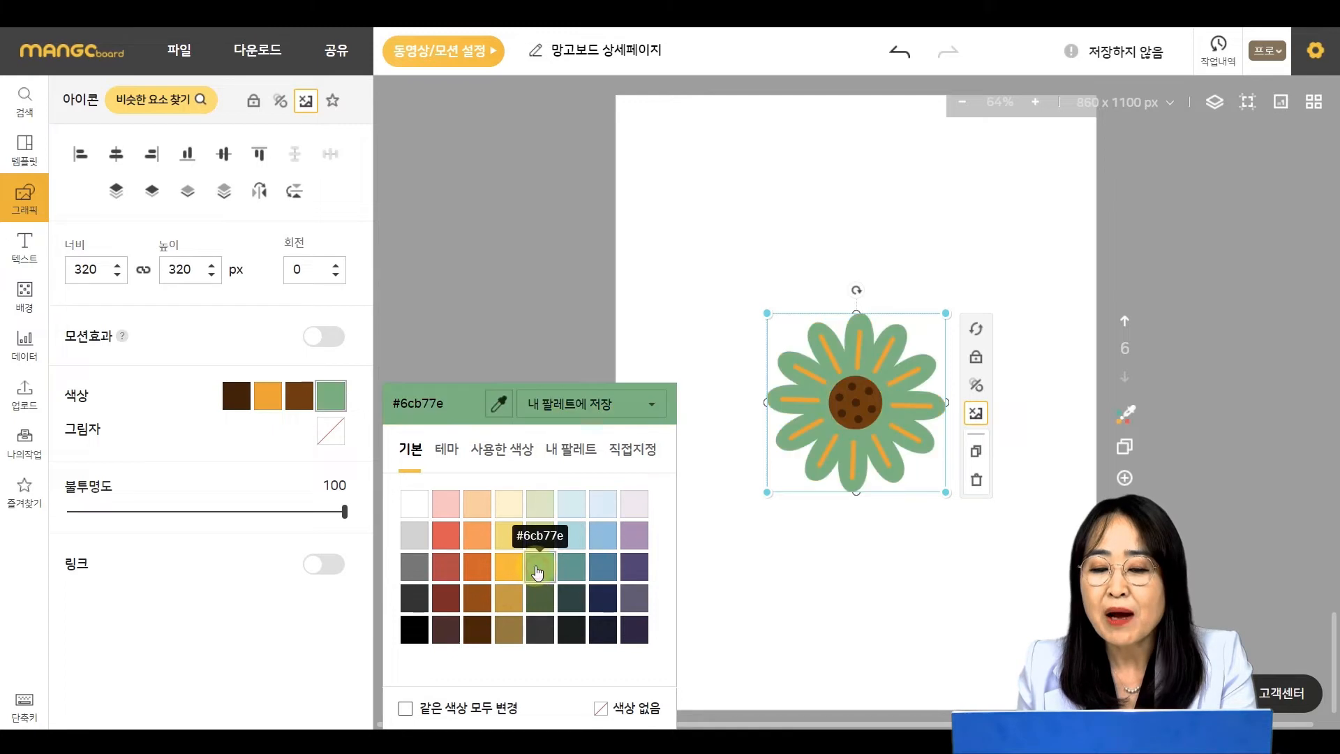
left_click(265, 403)
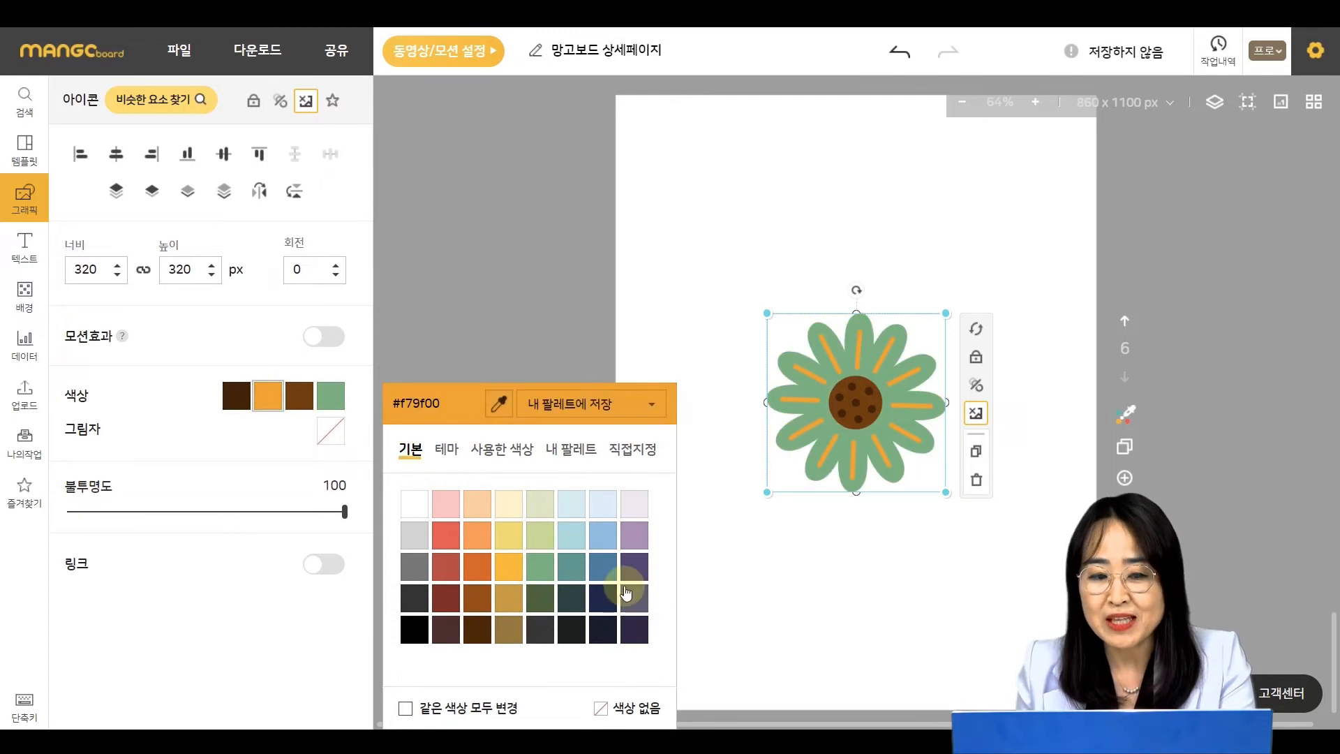
left_click(540, 535)
left_click(885, 608)
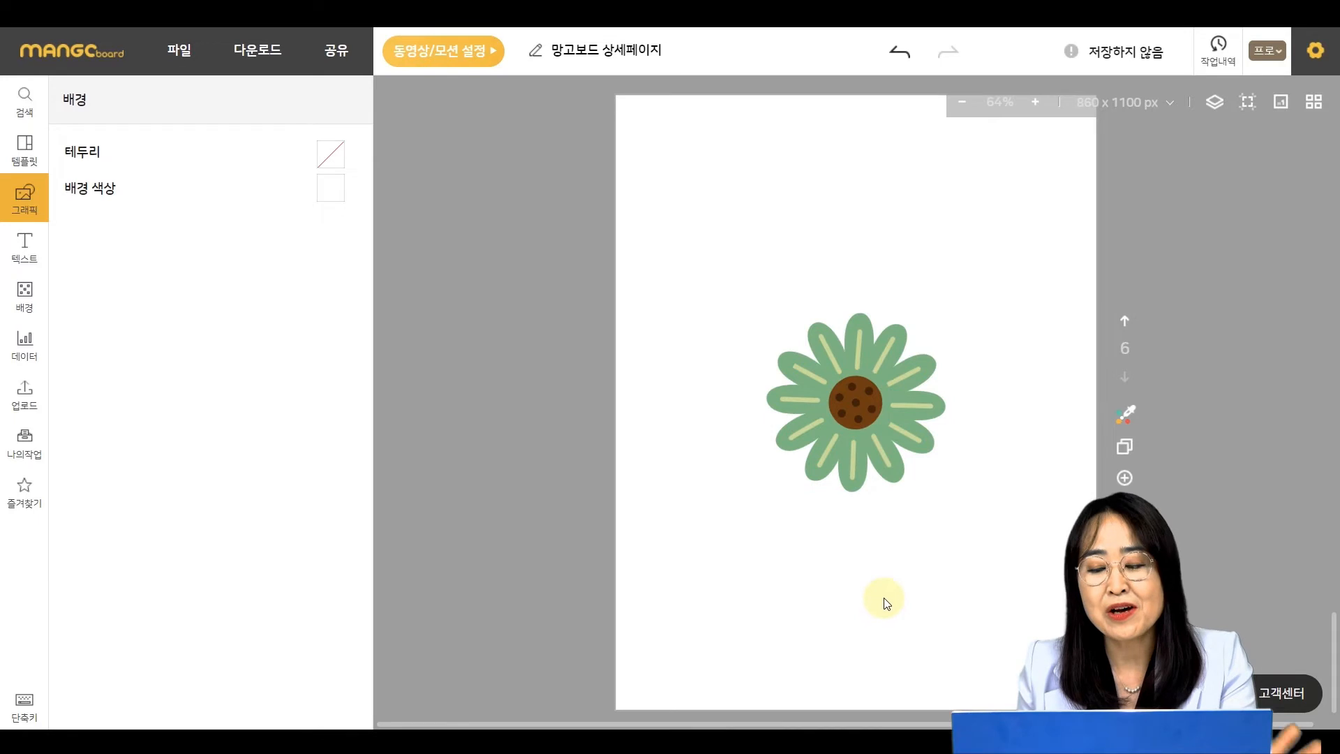
- Delete the sunflower icon
left_click_drag(896, 574, 775, 328)
key("Delete")
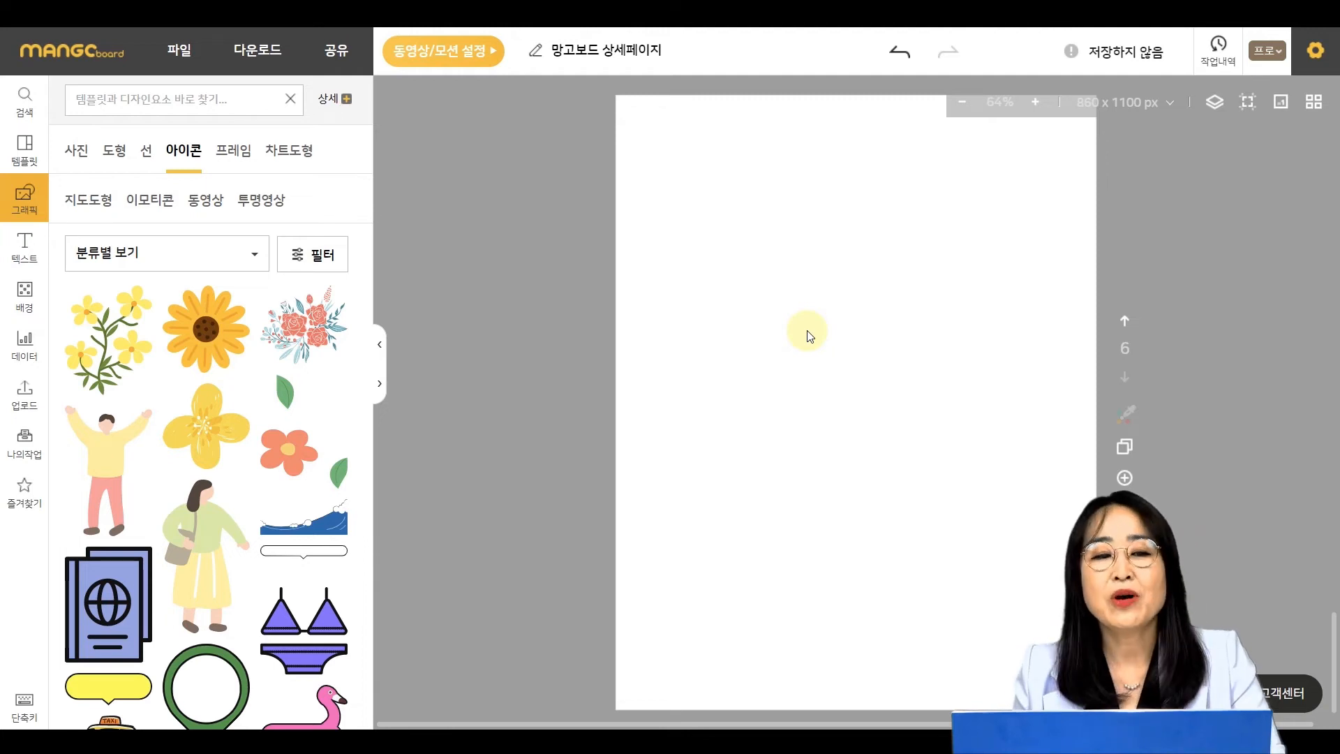
- Search the elements for 농사꾼 and browse the photo and icon results
left_click(149, 98)
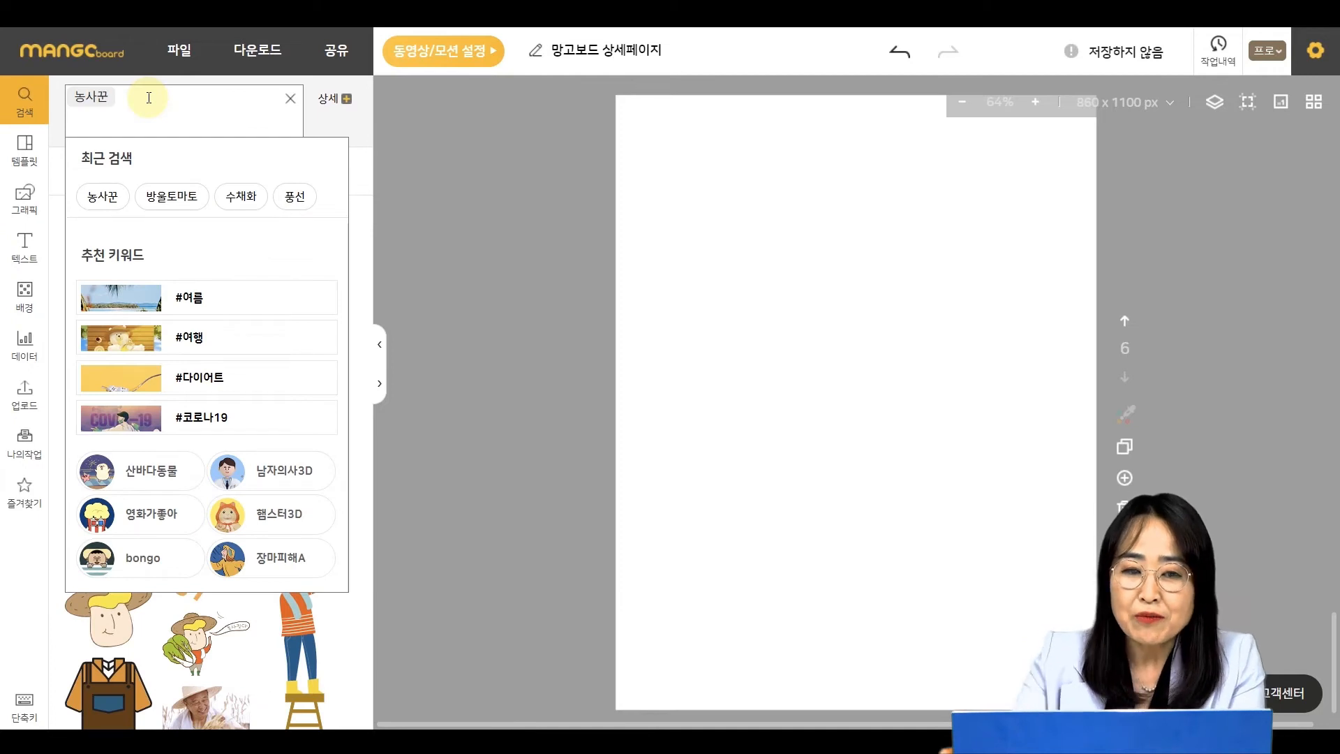
key("Return")
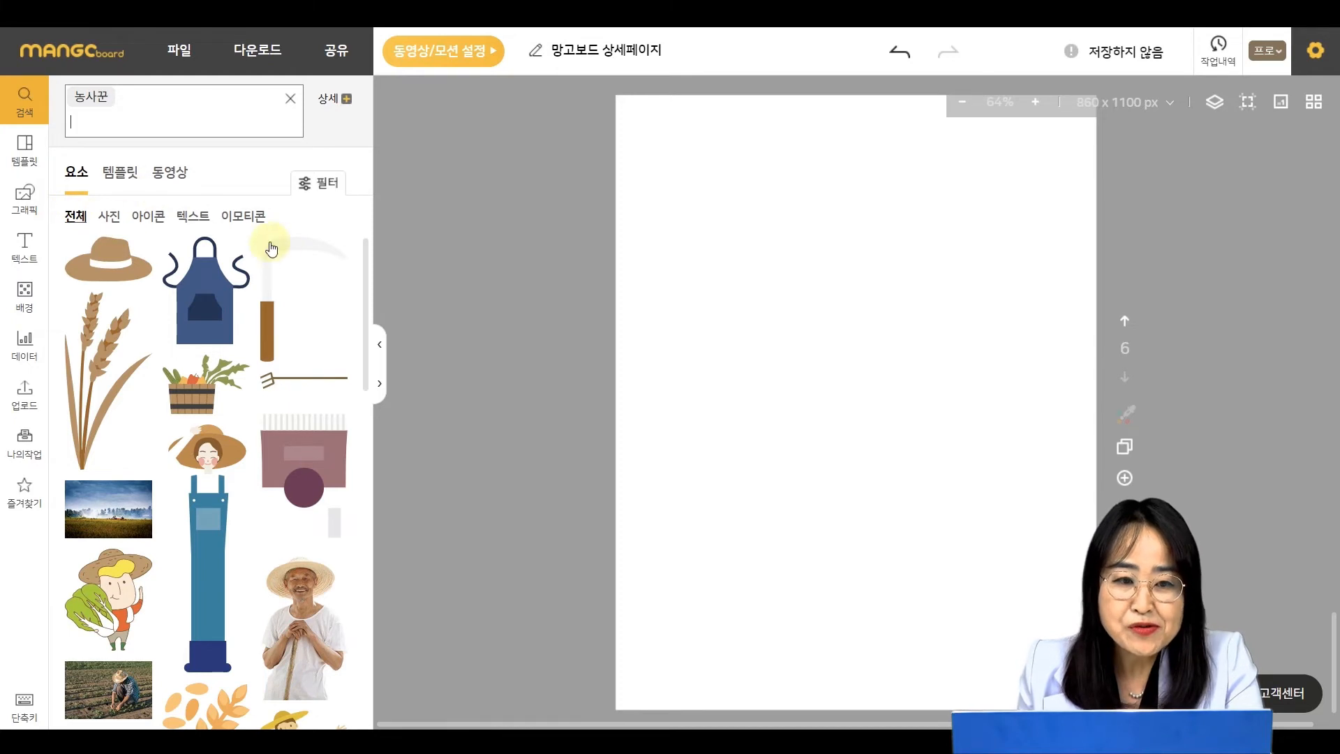
left_click(112, 222)
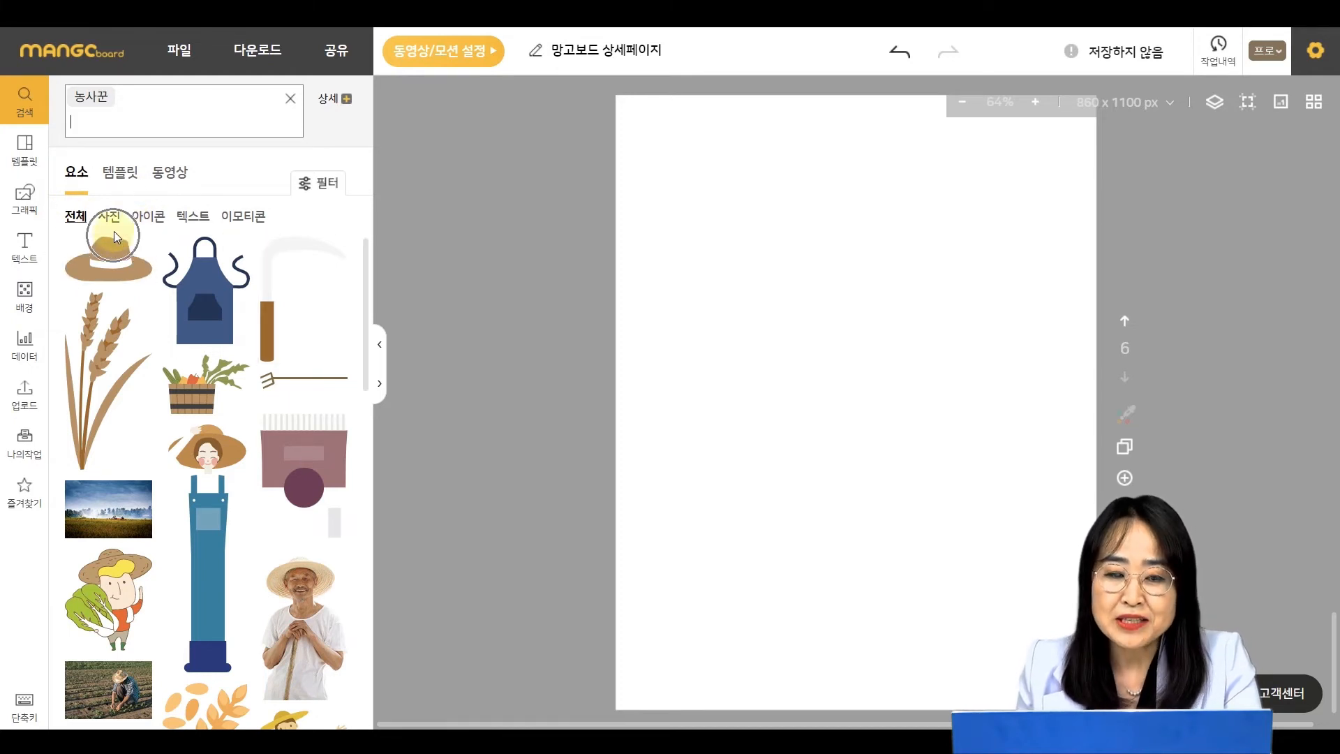
left_click(155, 221)
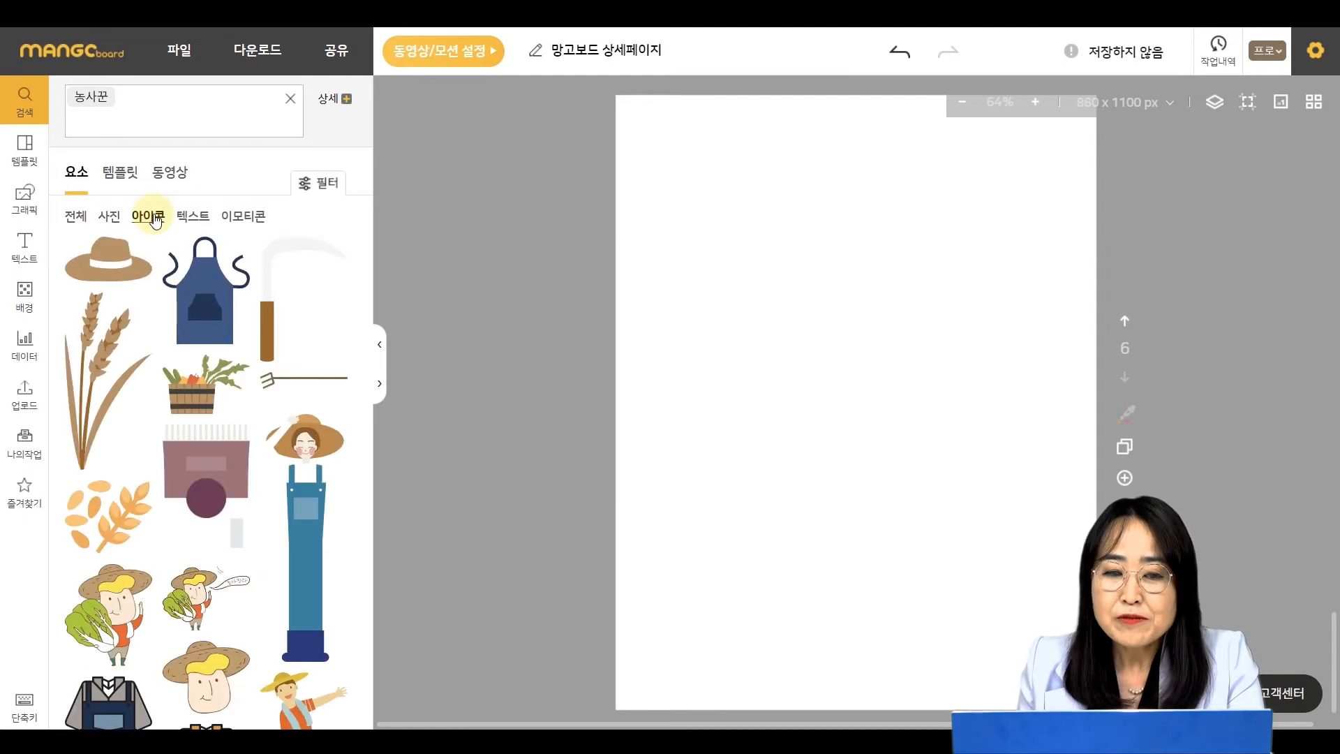
left_click(110, 218)
scroll(98, 489, "down", 5)
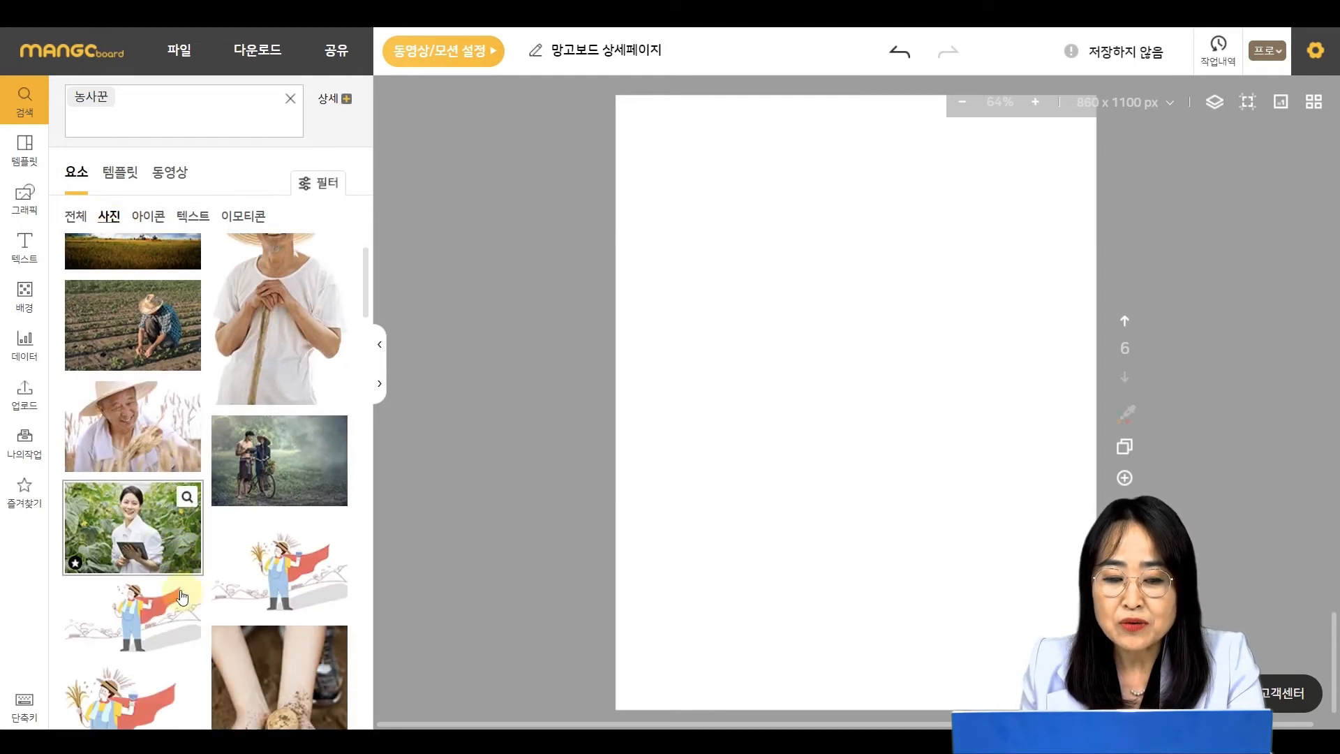
- Insert the caped farmer illustration from the photo results, move it to the upper left of the page and shrink it
left_click(96, 574)
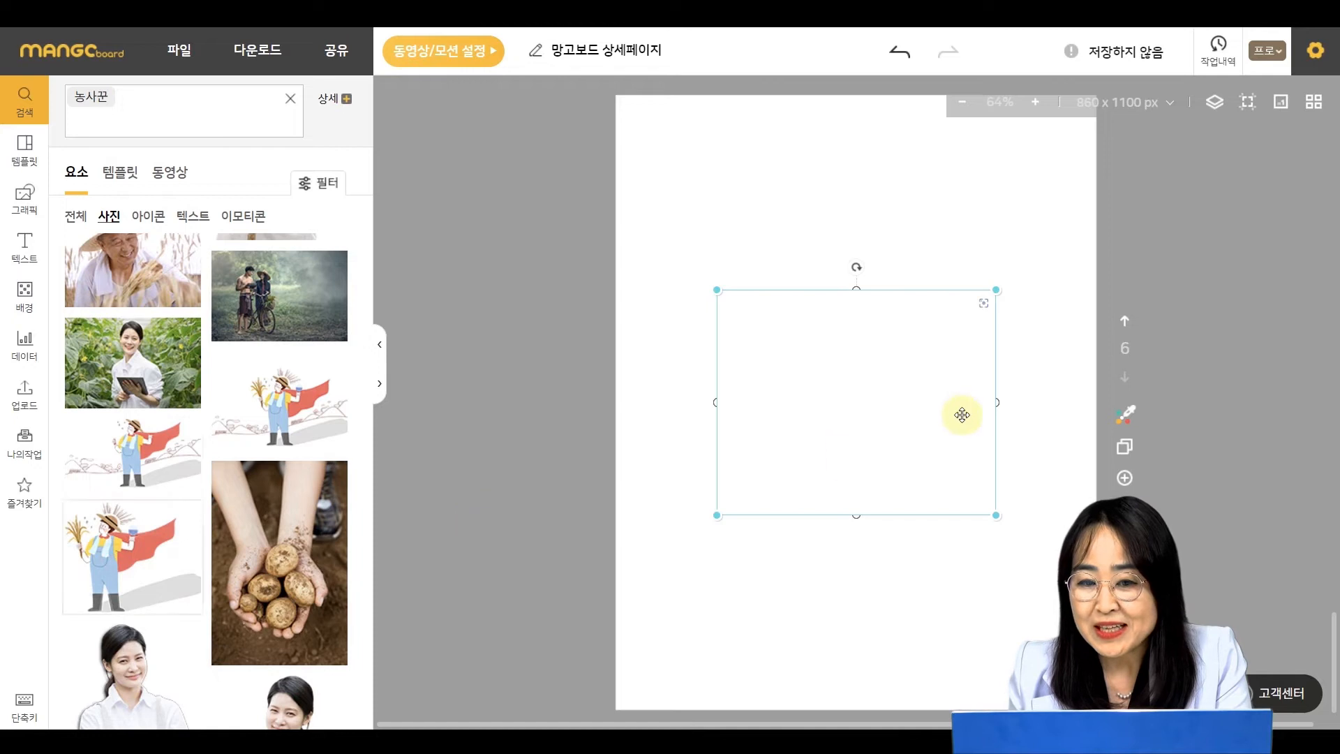
left_click_drag(832, 396, 773, 295)
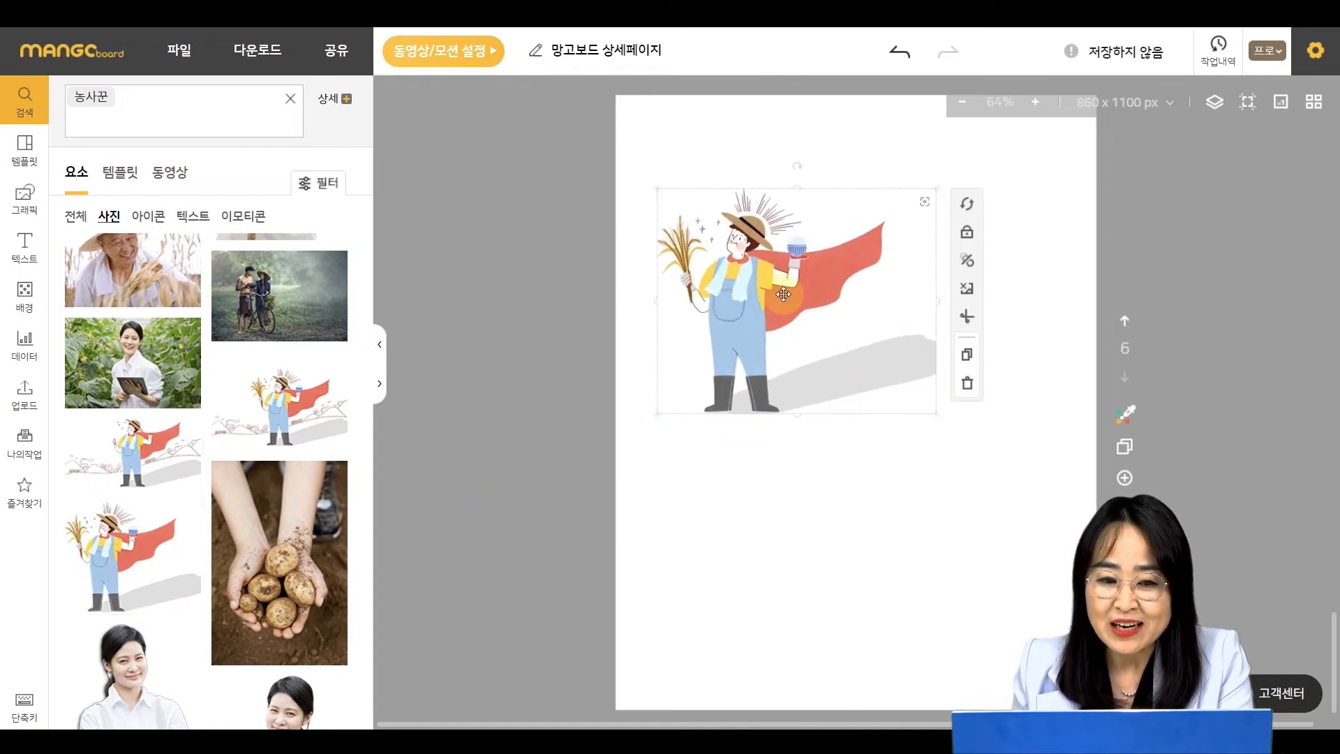
left_click_drag(937, 414, 831, 377)
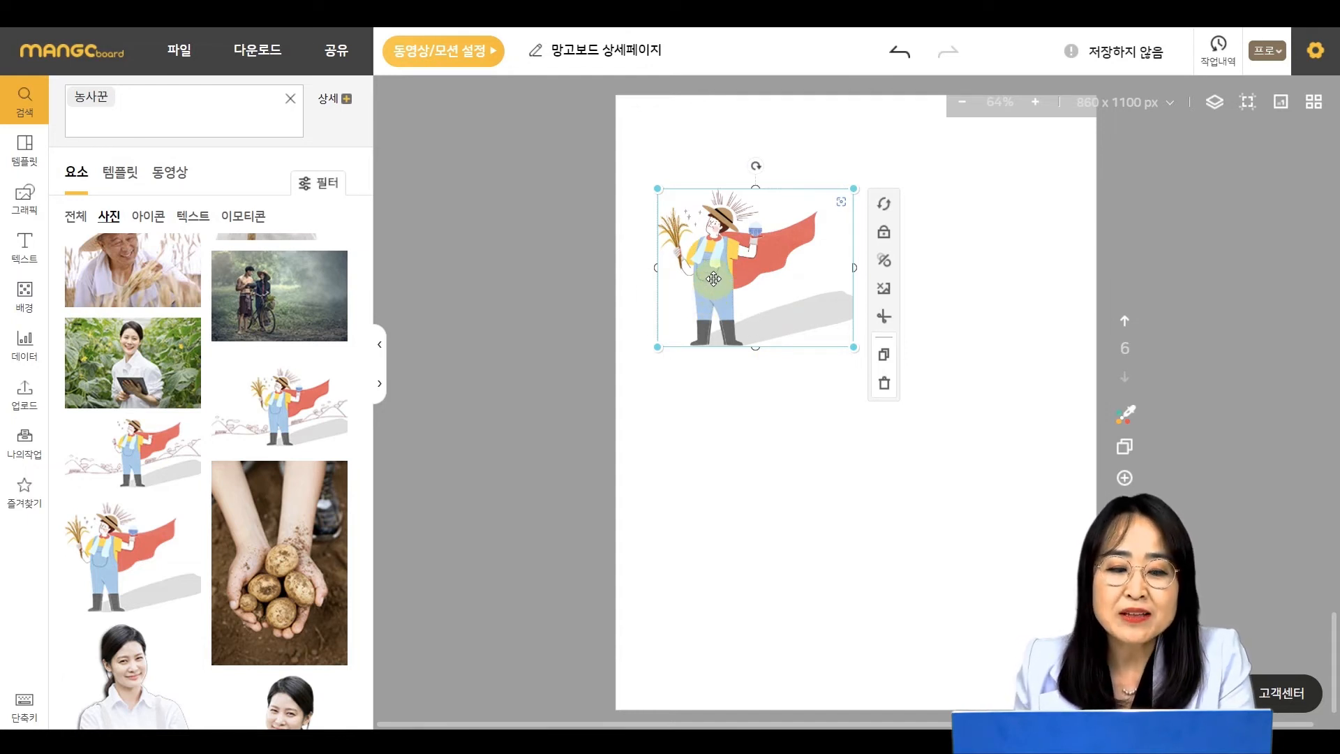
- Switch to icon results, insert the apron-wearing woman farmer icon, and place it smaller at the upper right of the page
left_click(159, 225)
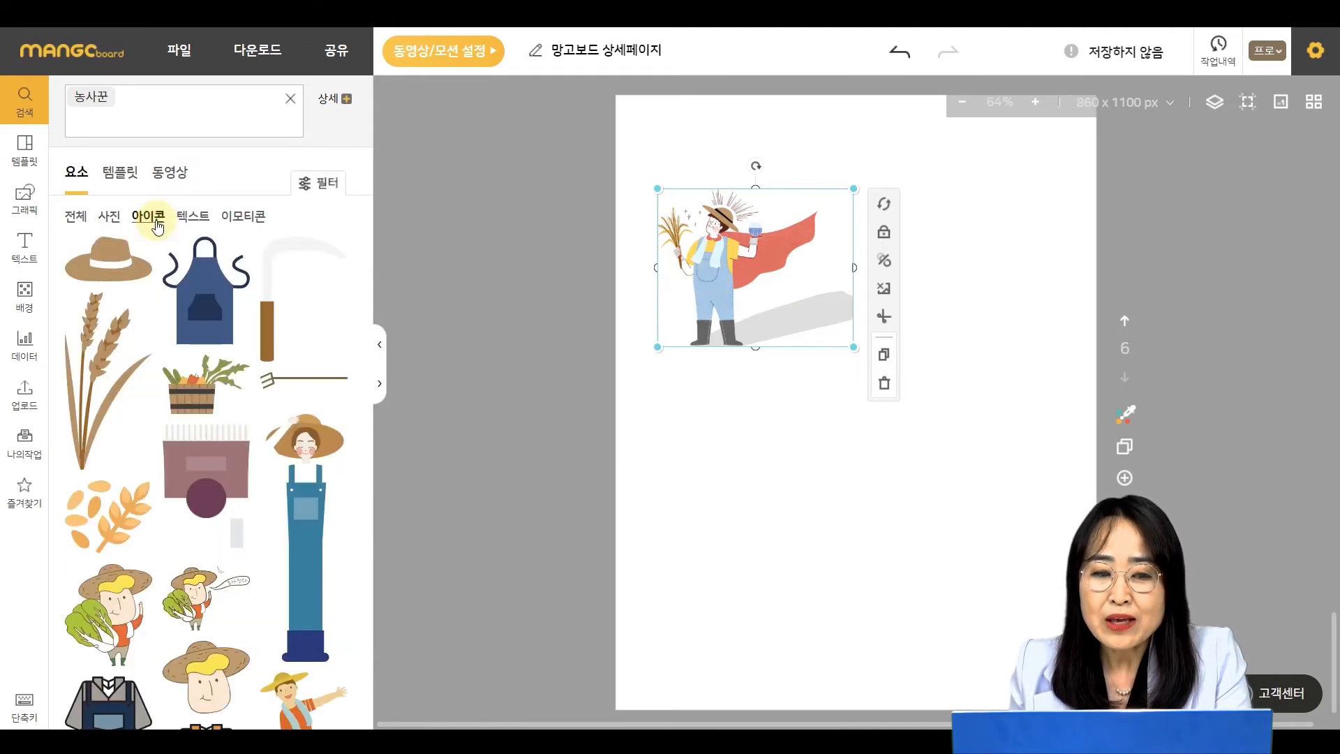
scroll(171, 486, "down", 5)
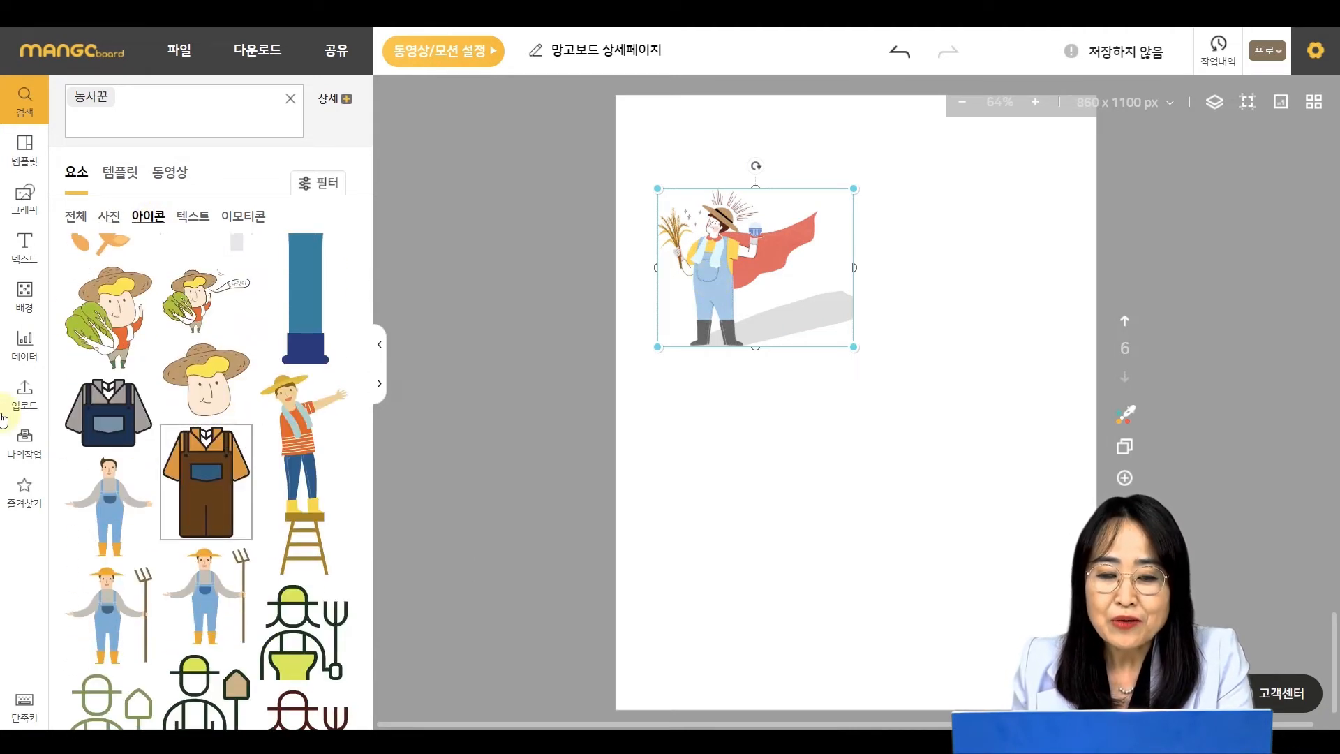
scroll(157, 430, "down", 1)
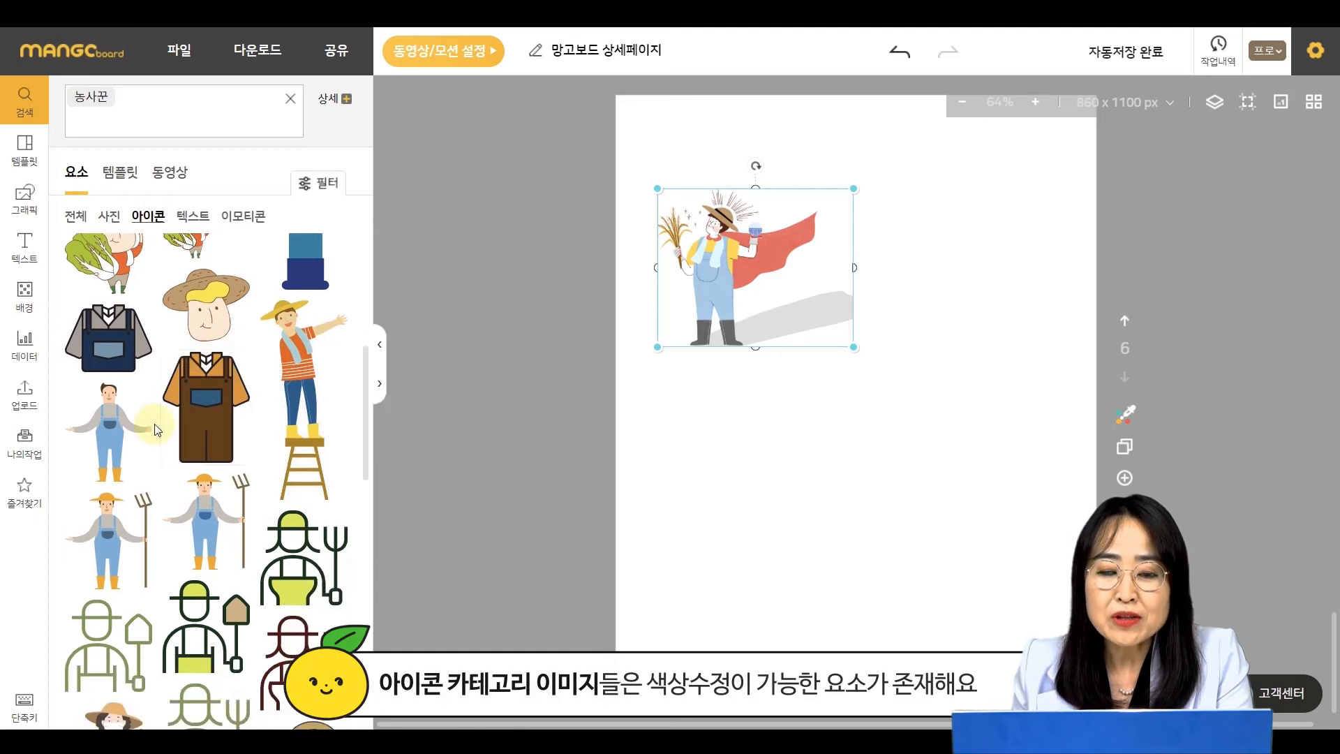
scroll(157, 429, "down", 5)
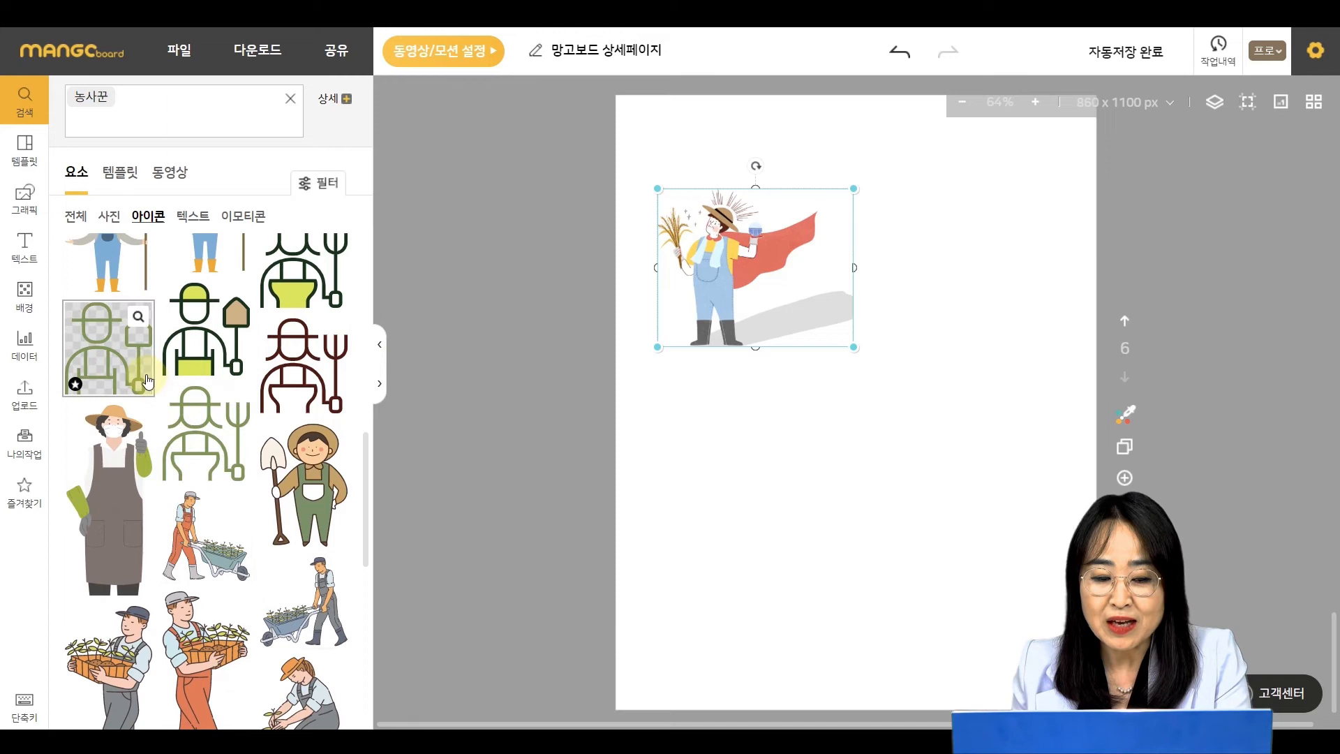
scroll(148, 381, "down", 1)
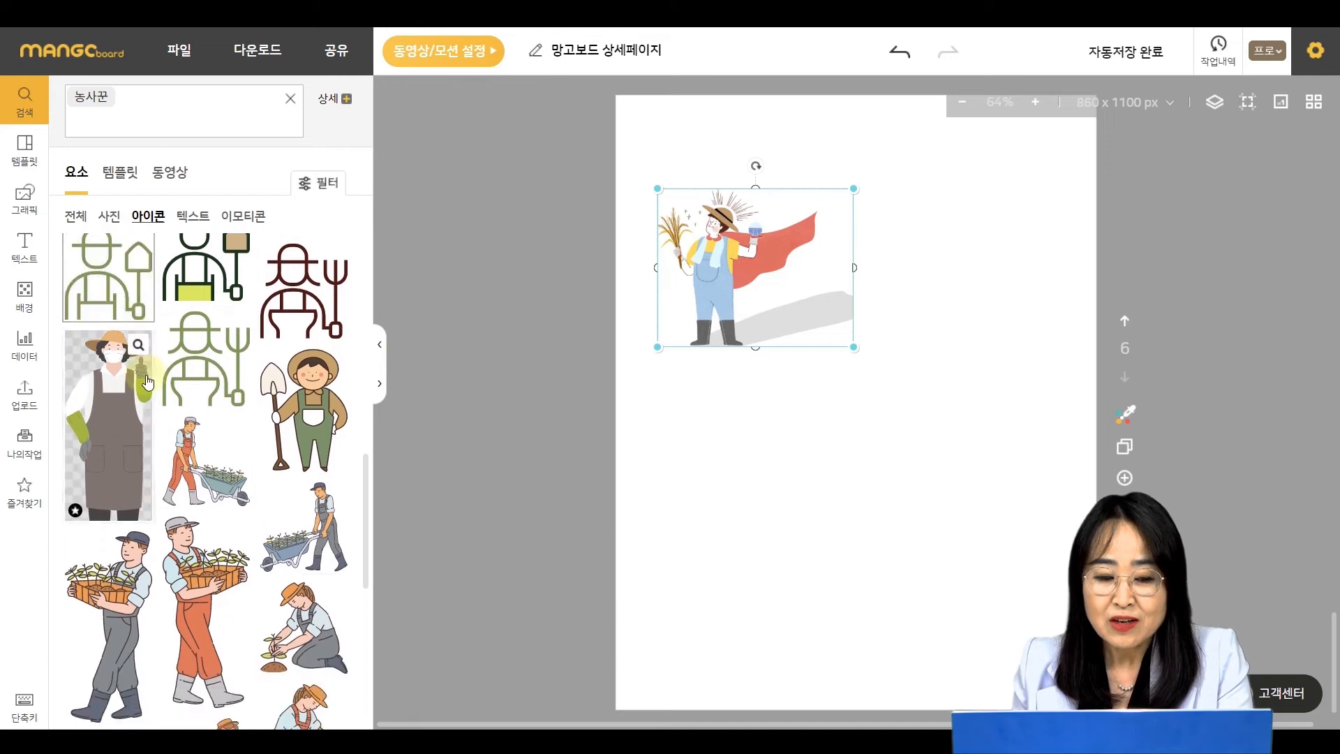
left_click(129, 454)
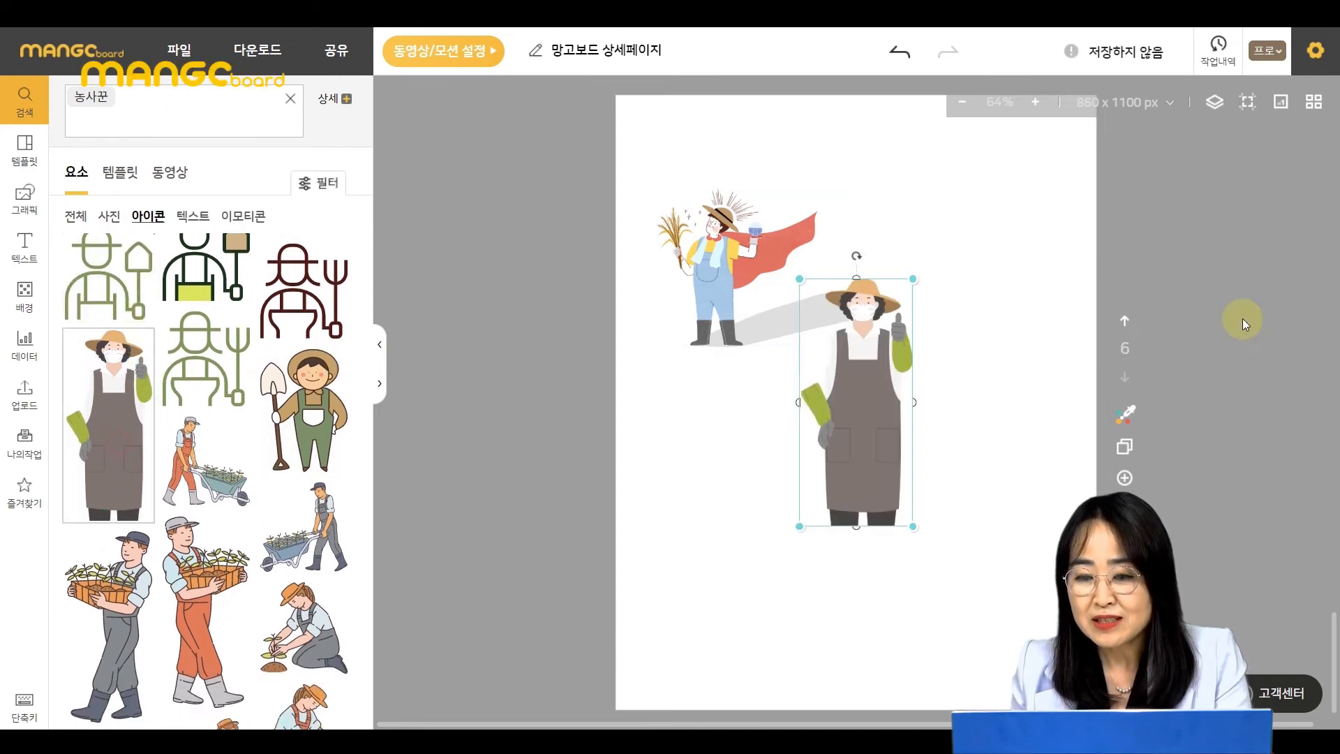
left_click_drag(844, 427, 943, 301)
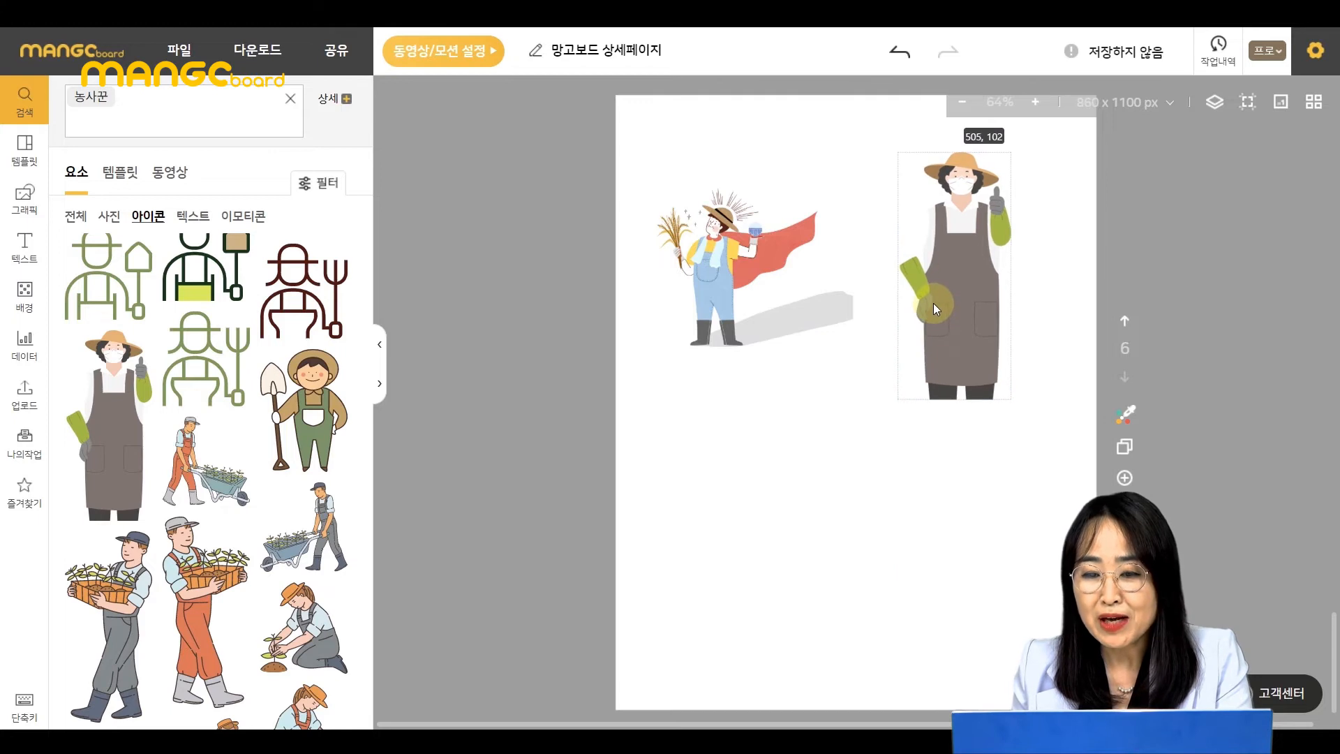
left_click_drag(1011, 400, 1002, 365)
left_click(826, 491)
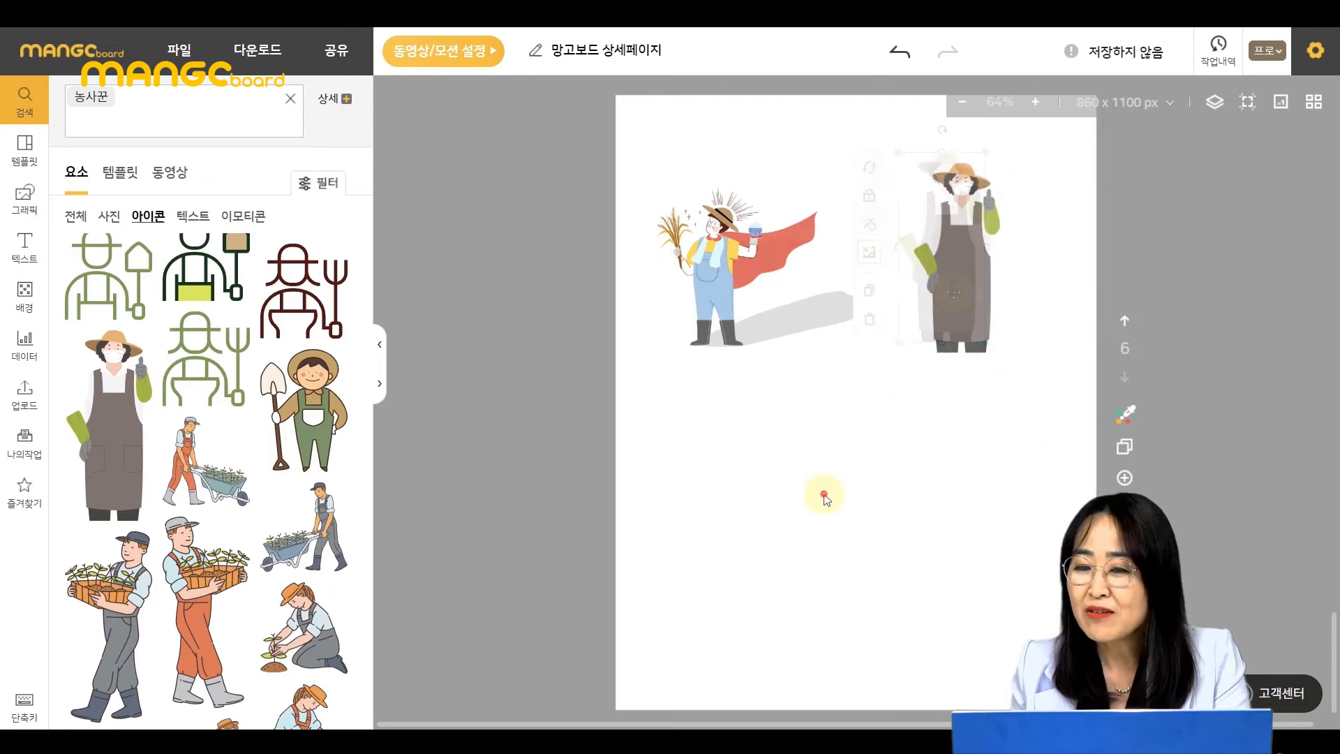
- Recolour the woman farmer icon's #F4F4F4 area to #ffb808 and its white area to #fff3c8
key("ctrl")
key("ctrl")
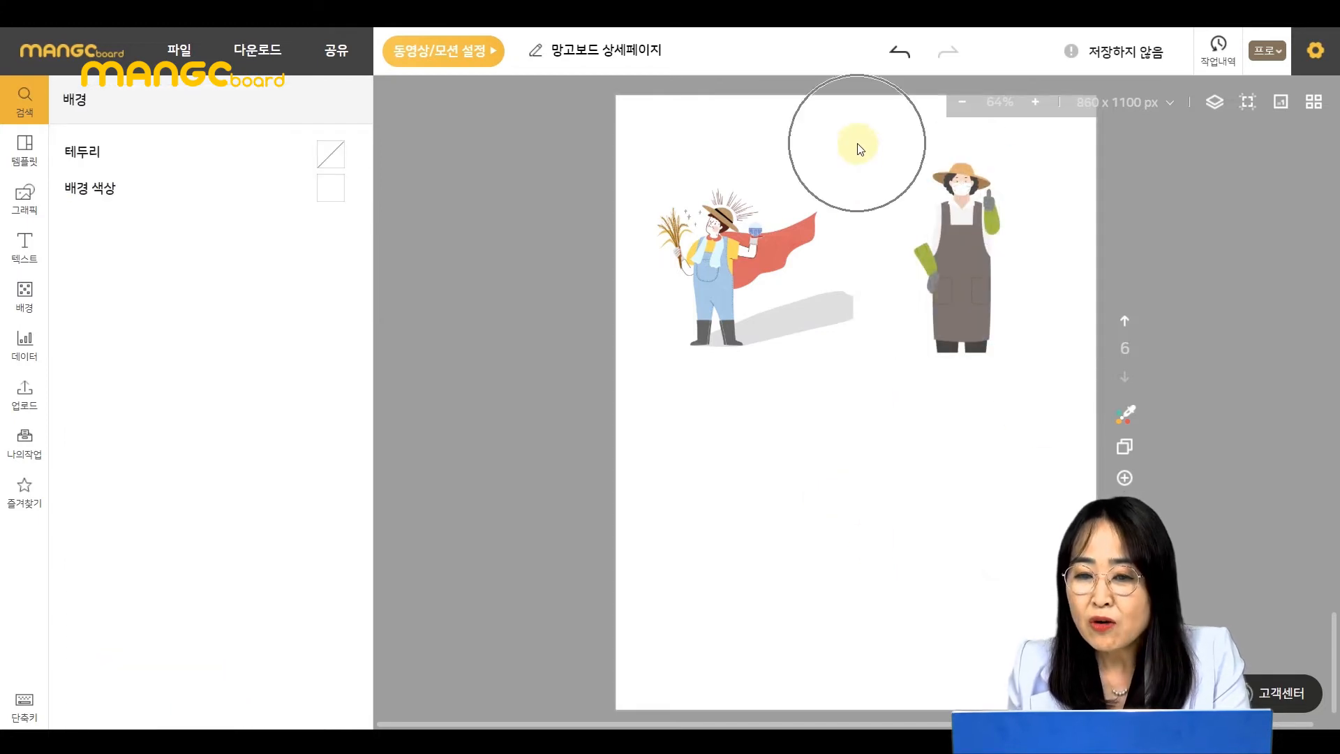
left_click(979, 241)
key("ctrl")
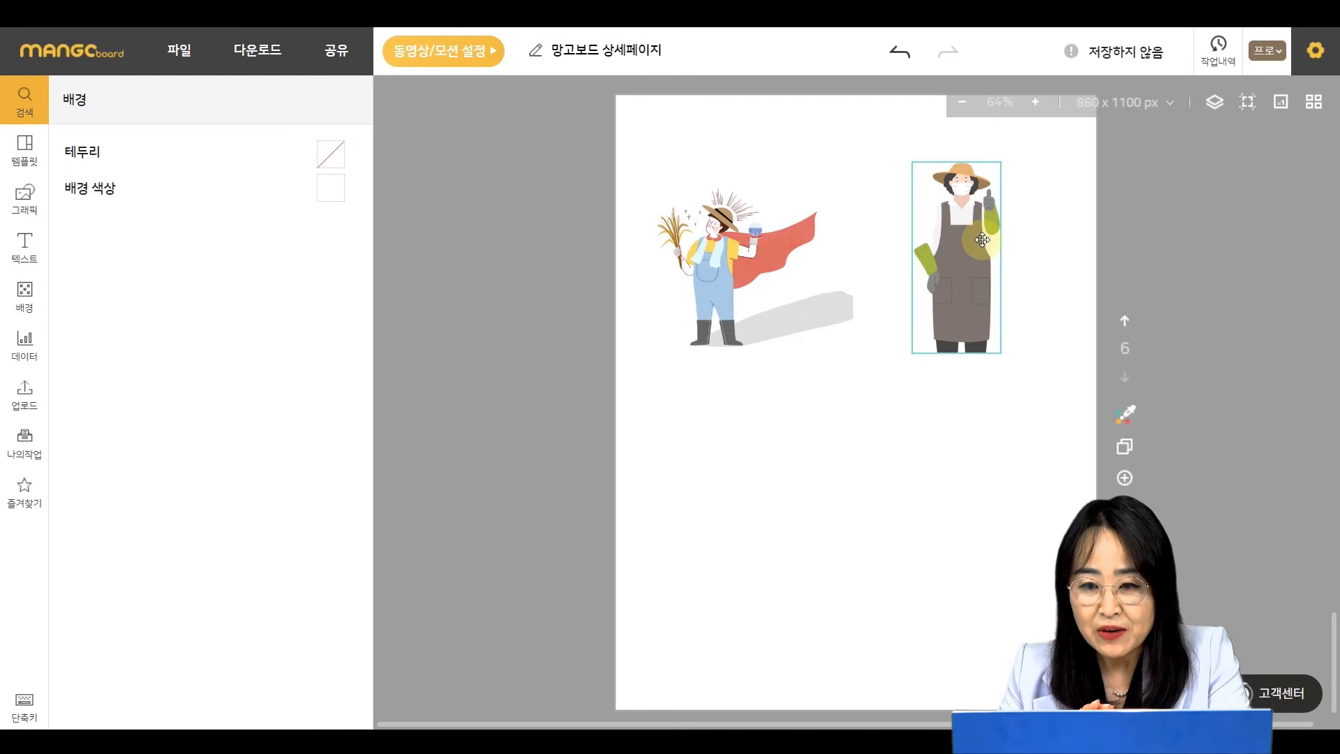
left_click(982, 239)
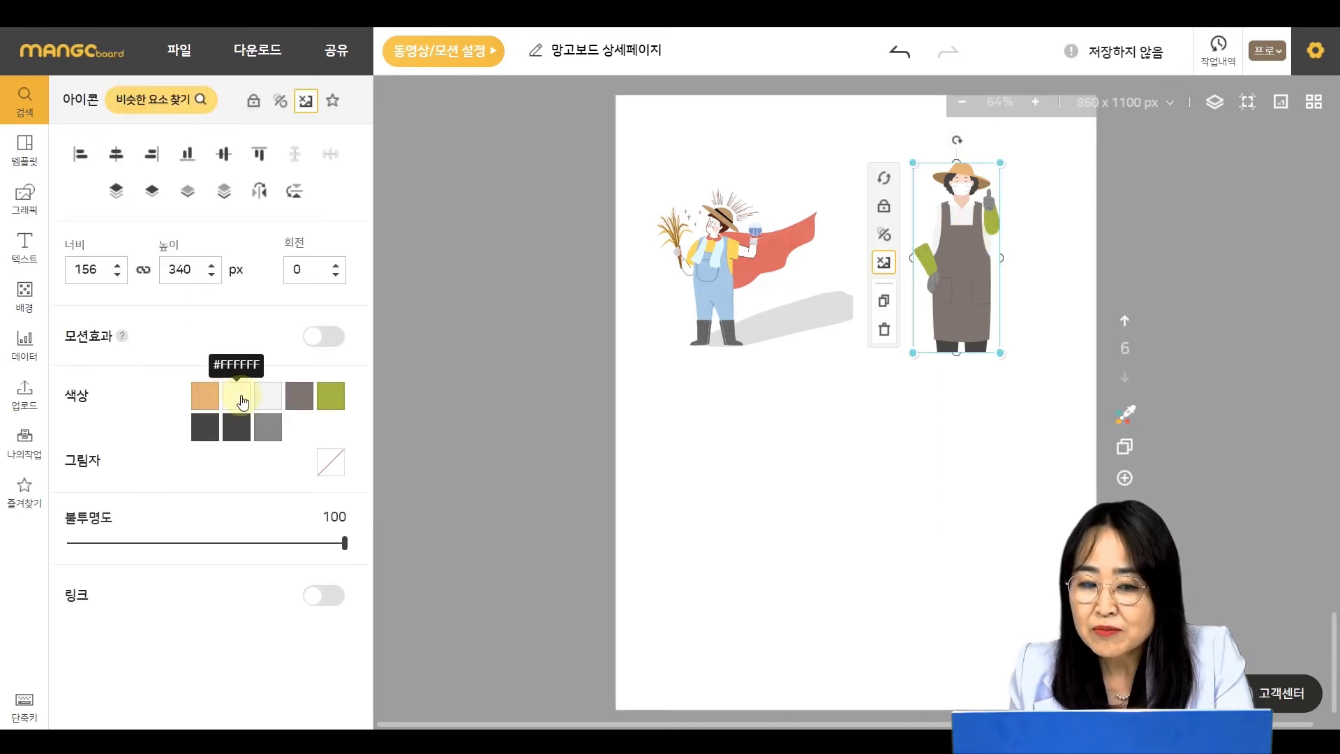
left_click(269, 404)
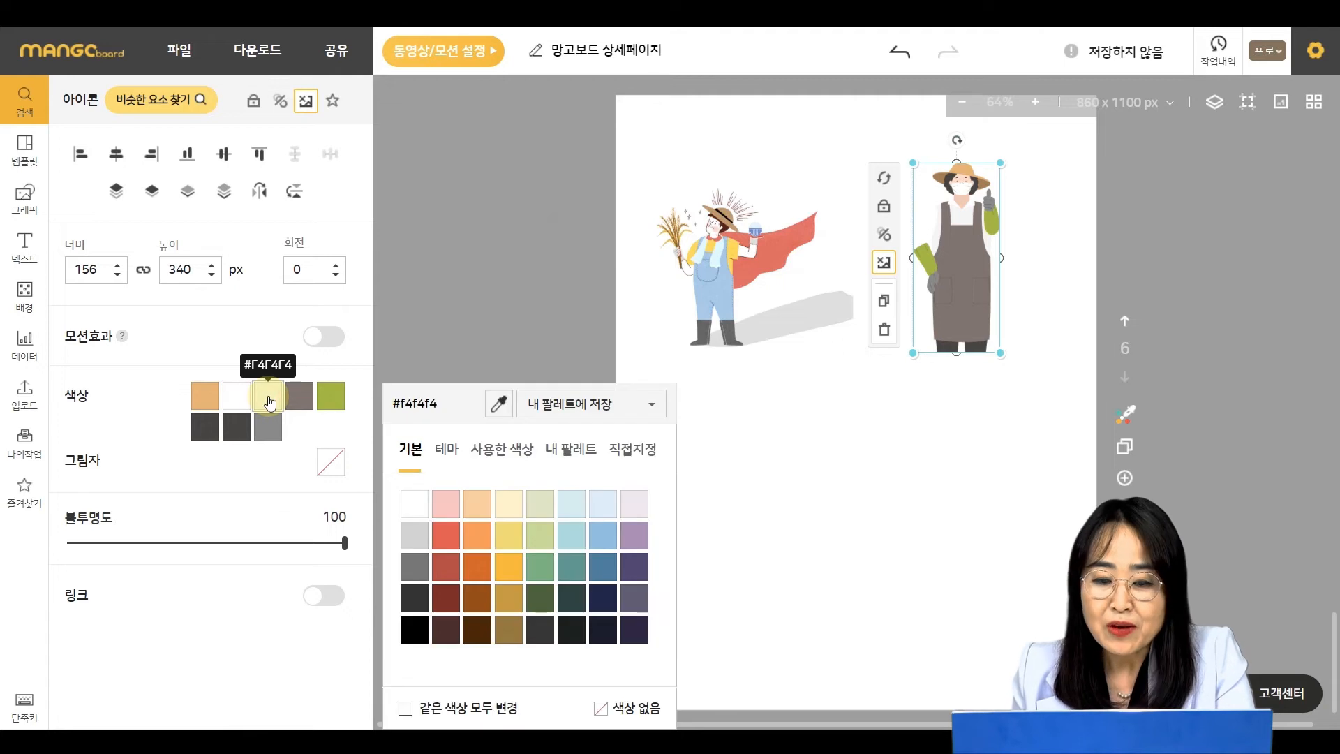
left_click(515, 576)
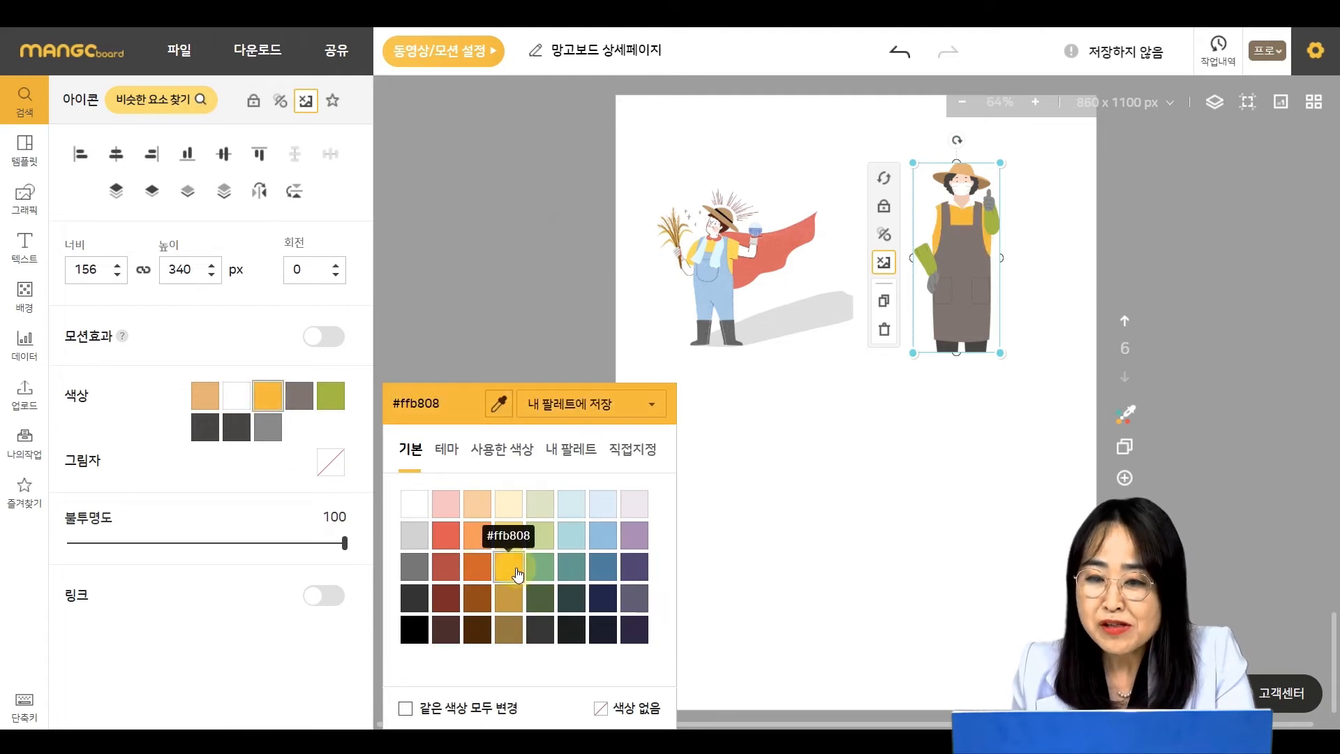
left_click(237, 396)
left_click(501, 511)
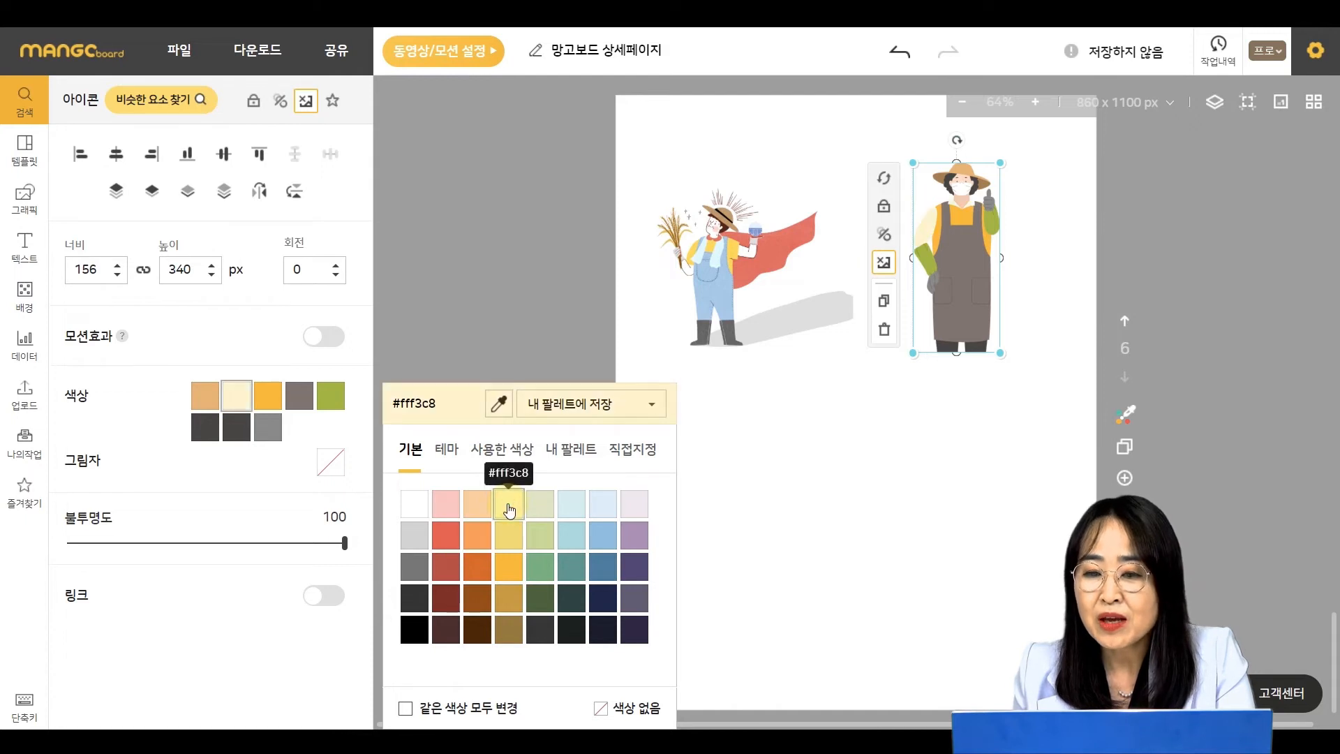
left_click(964, 438)
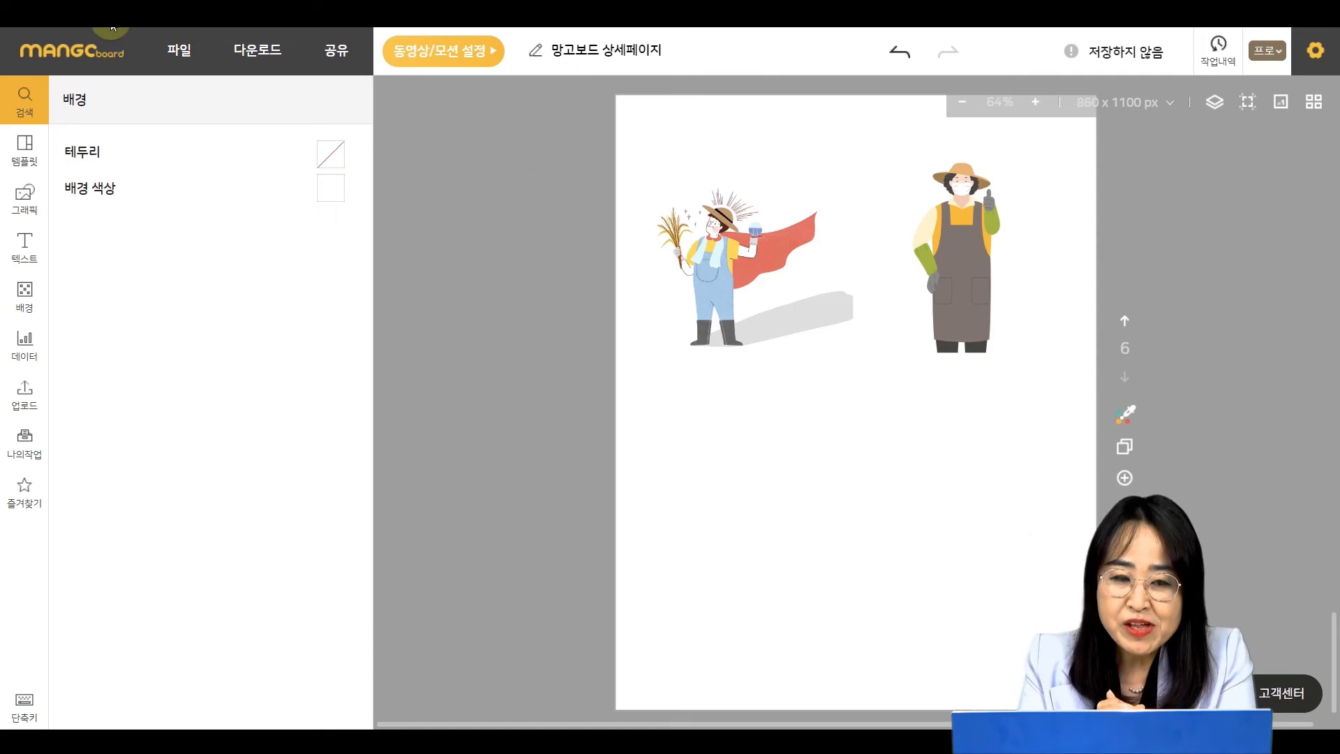
- Search the elements for 온도계 and browse the results
left_click(25, 99)
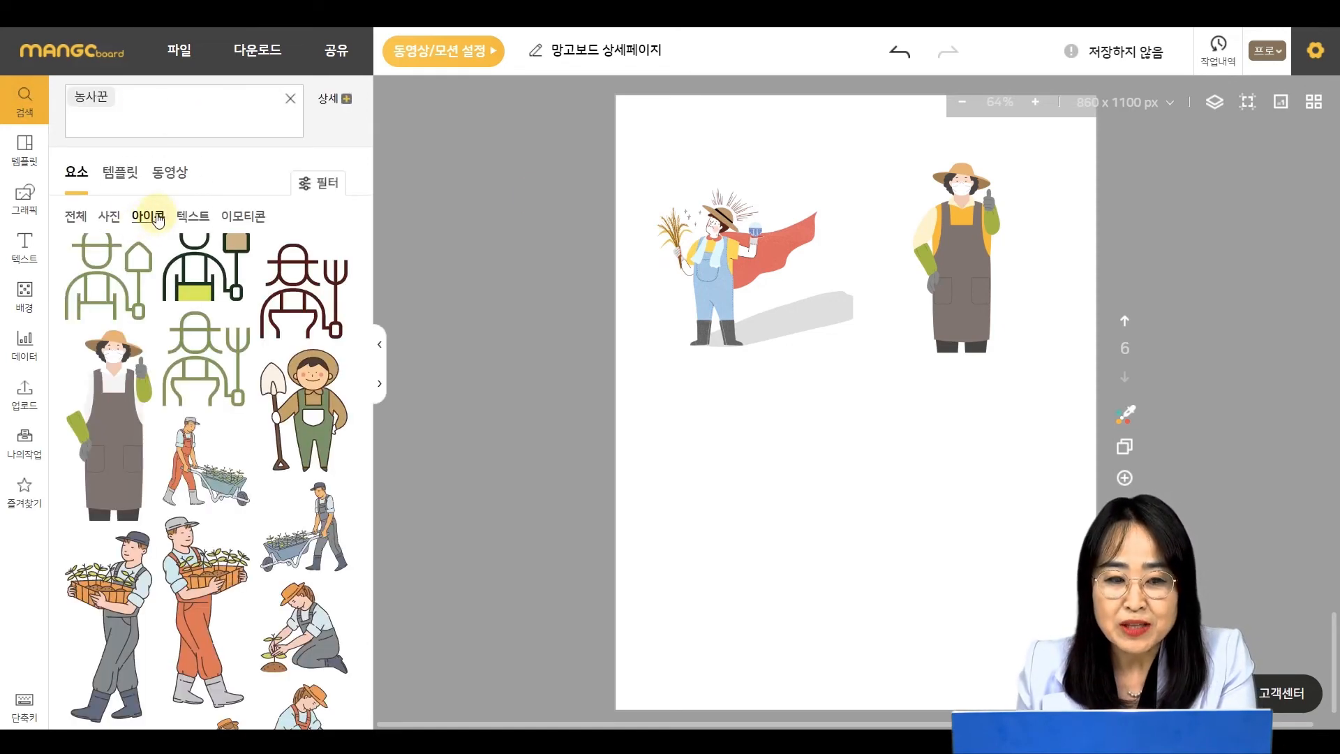
left_click(108, 222)
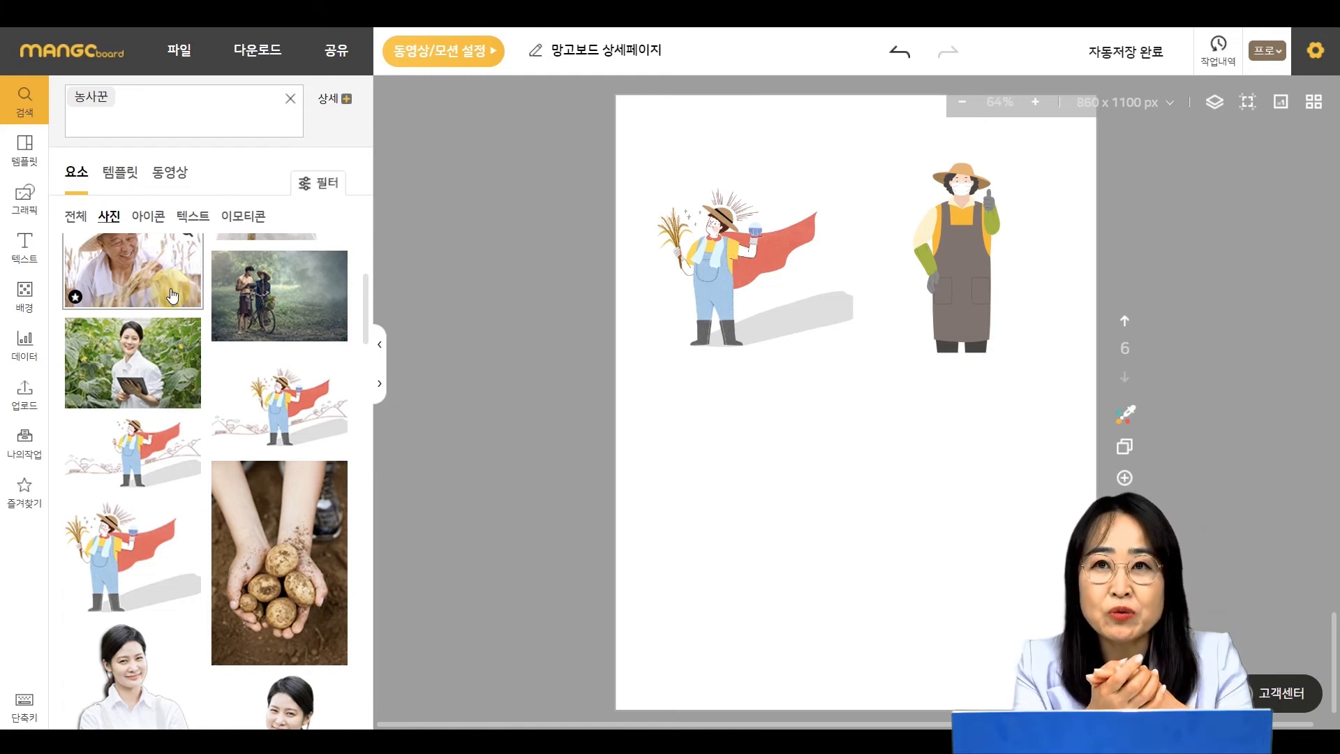
left_click(25, 248)
left_click(129, 100)
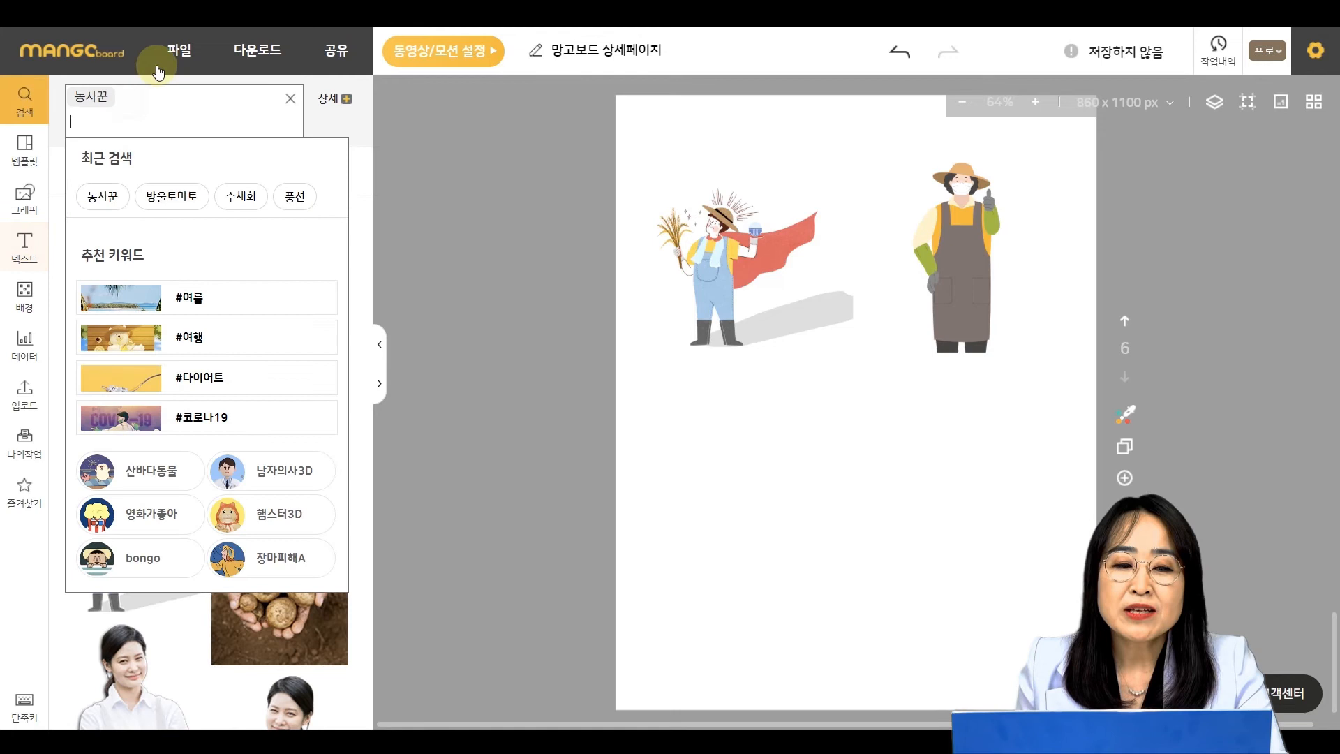
key("BackSpace")
type("온돌")
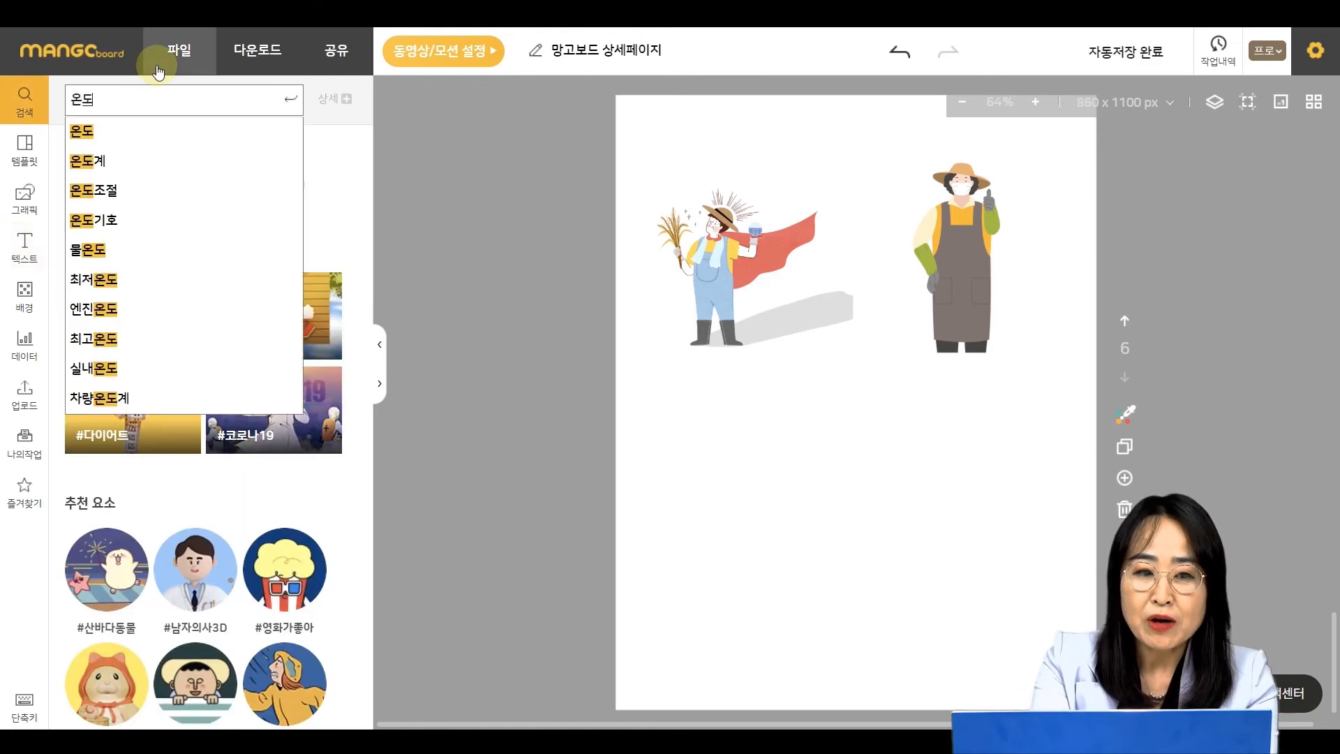
type("계")
key("Return")
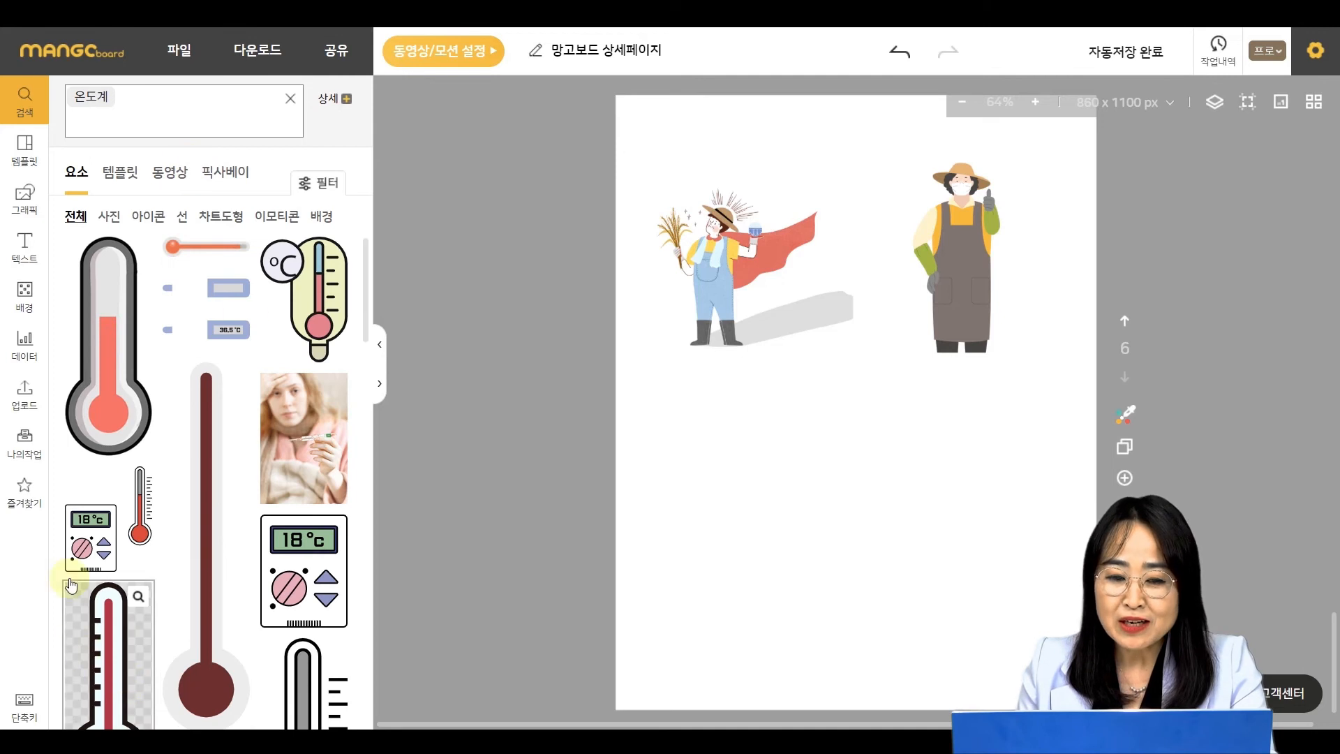
scroll(183, 441, "down", 8)
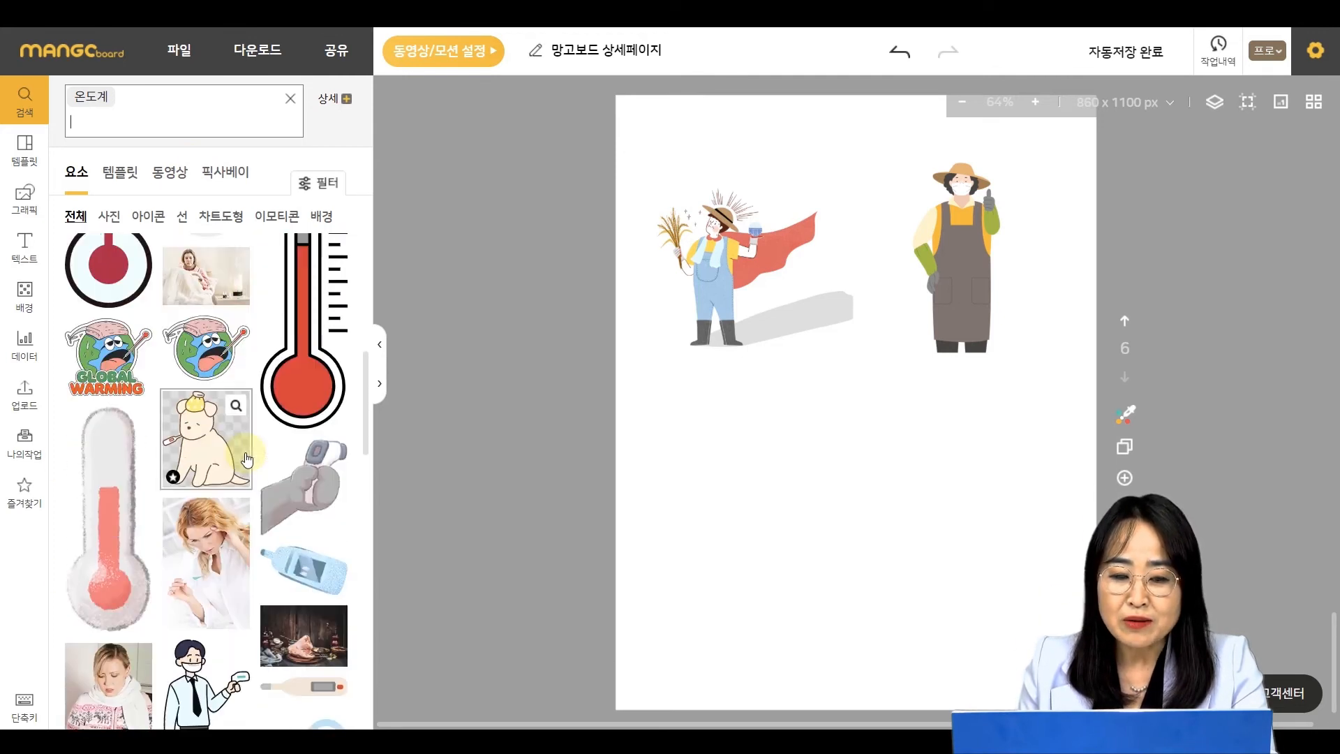
scroll(199, 462, "down", 1)
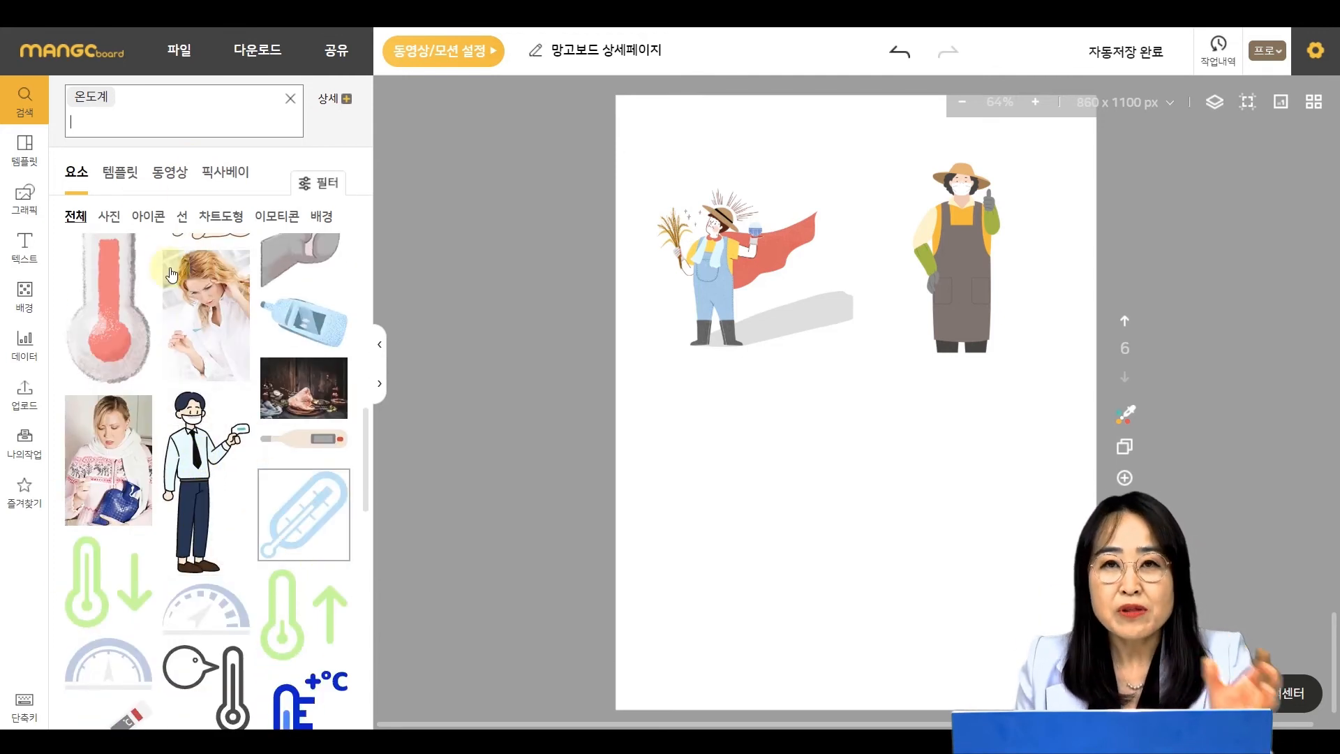
- Insert the light blue thermometer icon from the icon results and place it below the caped farmer
left_click(153, 222)
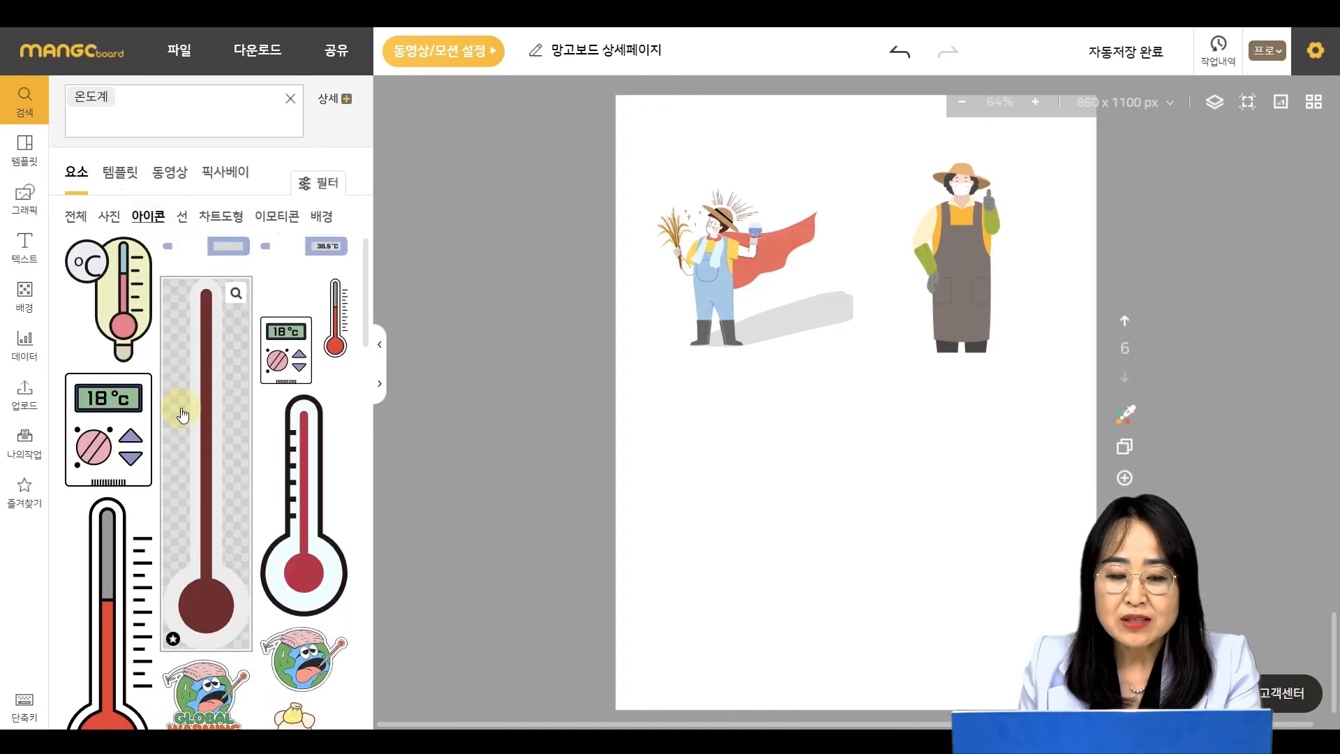
scroll(182, 415, "down", 5)
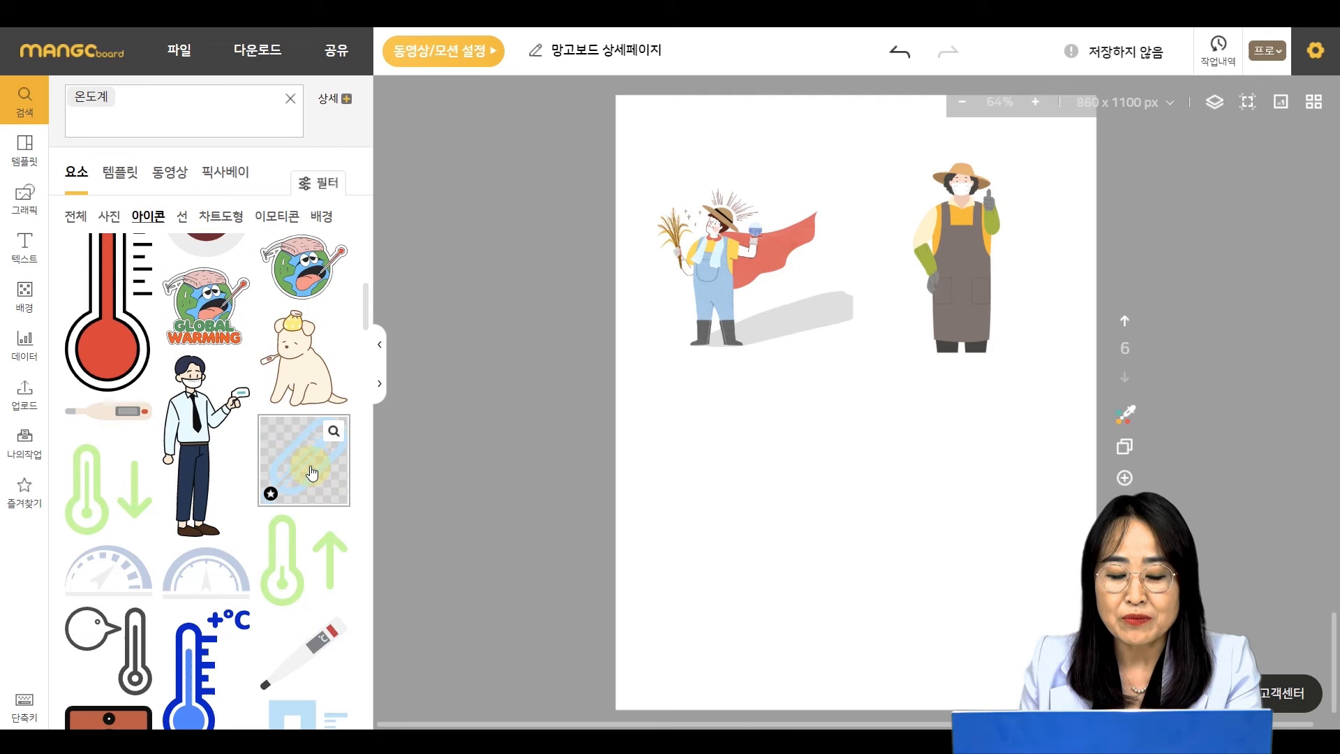
left_click(312, 474)
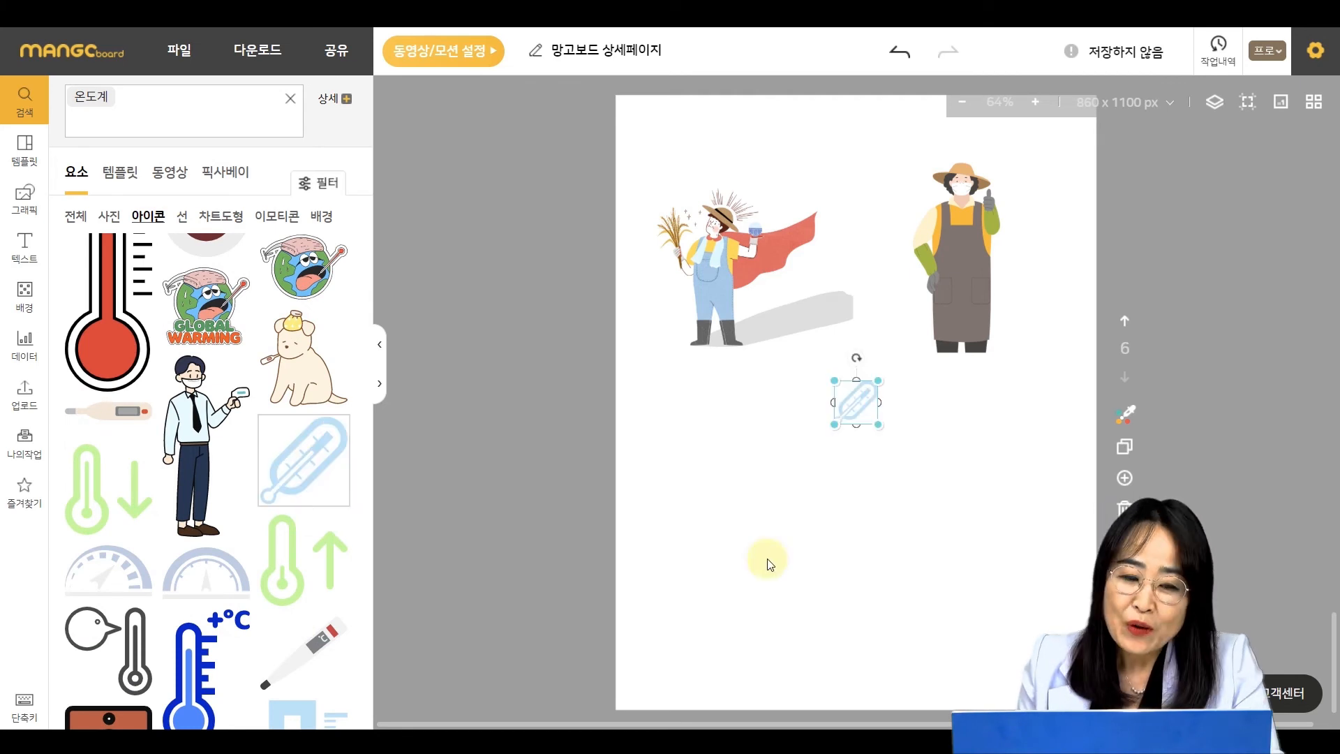
left_click_drag(856, 400, 803, 508)
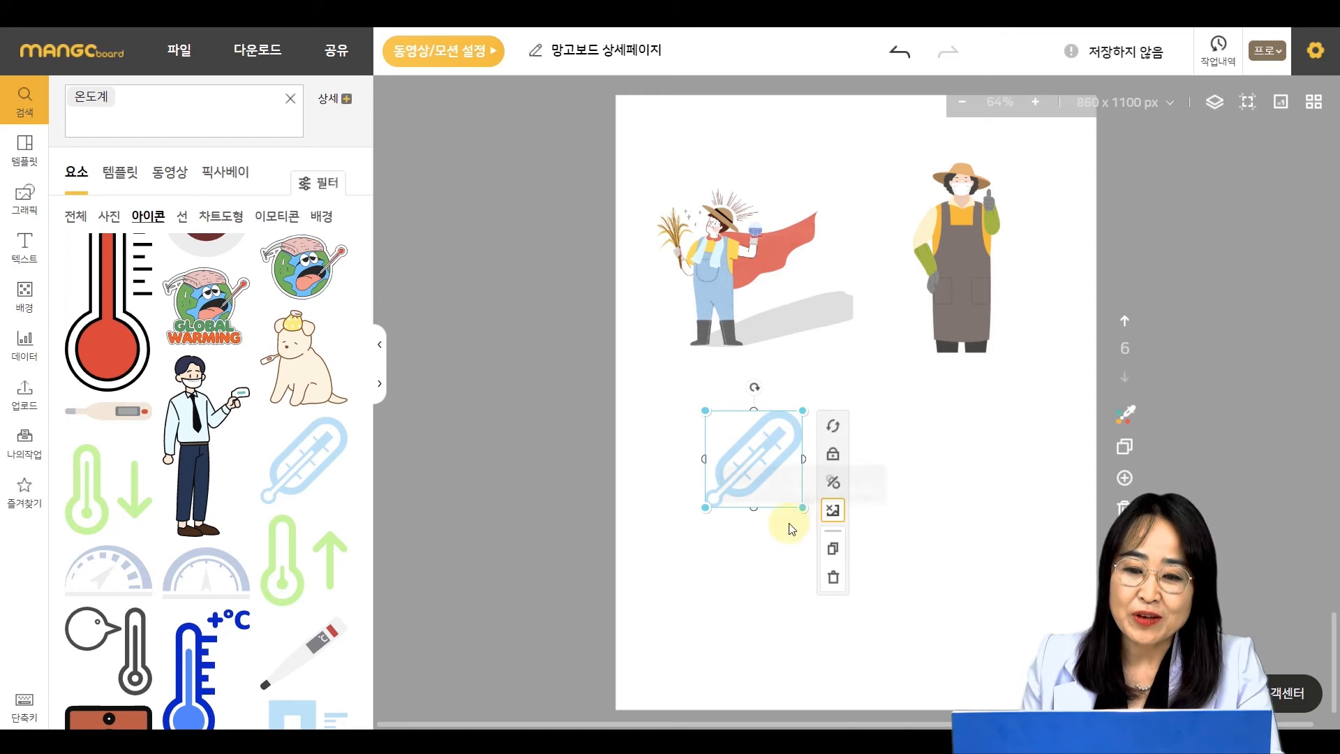
left_click(719, 548)
left_click(480, 352)
- Search the elements for 트럭 and show the icon results
left_click(152, 130)
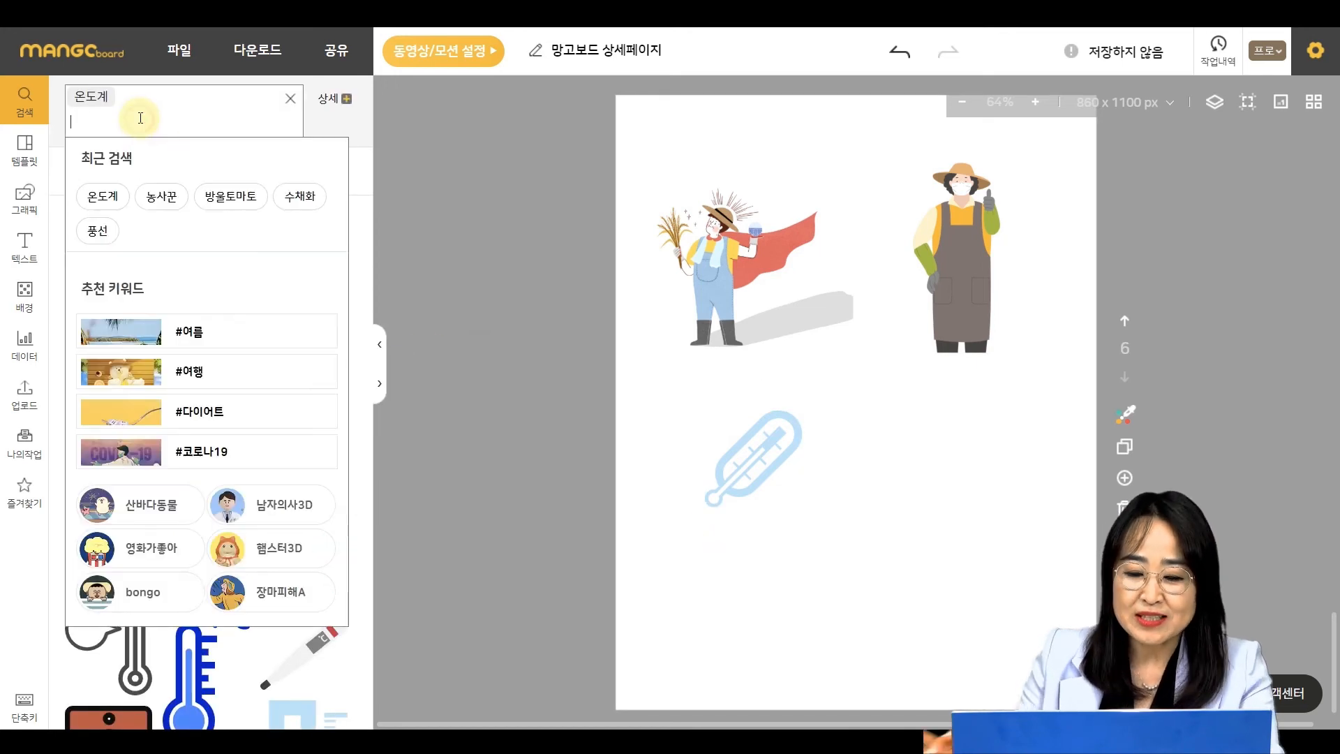
key("BackSpace")
type("풍럭")
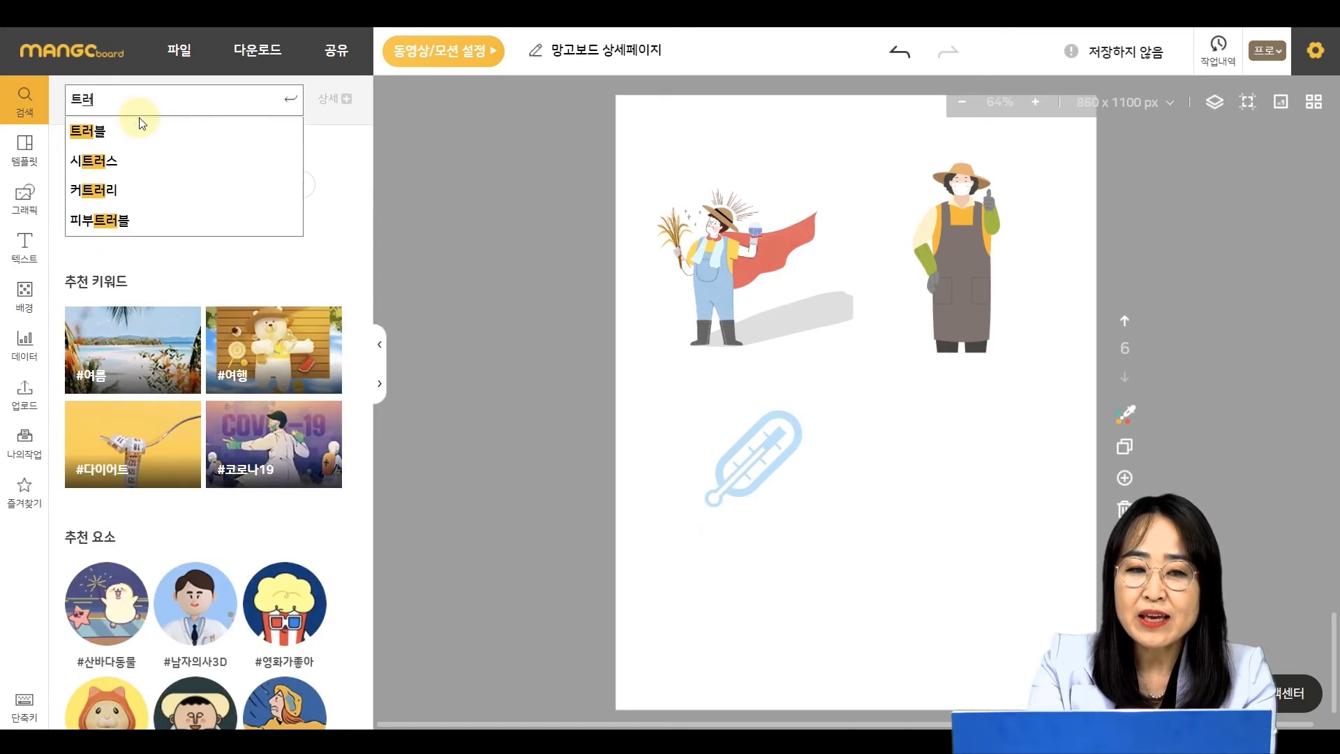
left_click(142, 124)
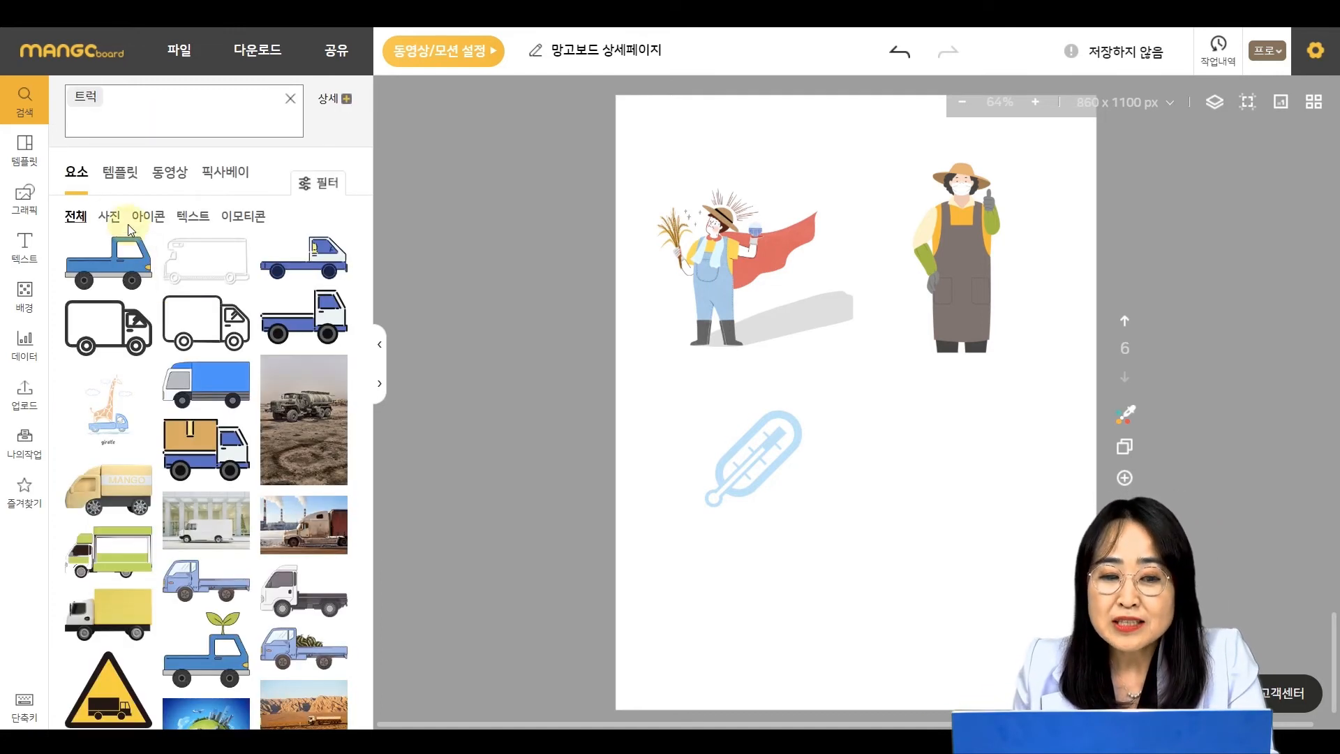
left_click(144, 217)
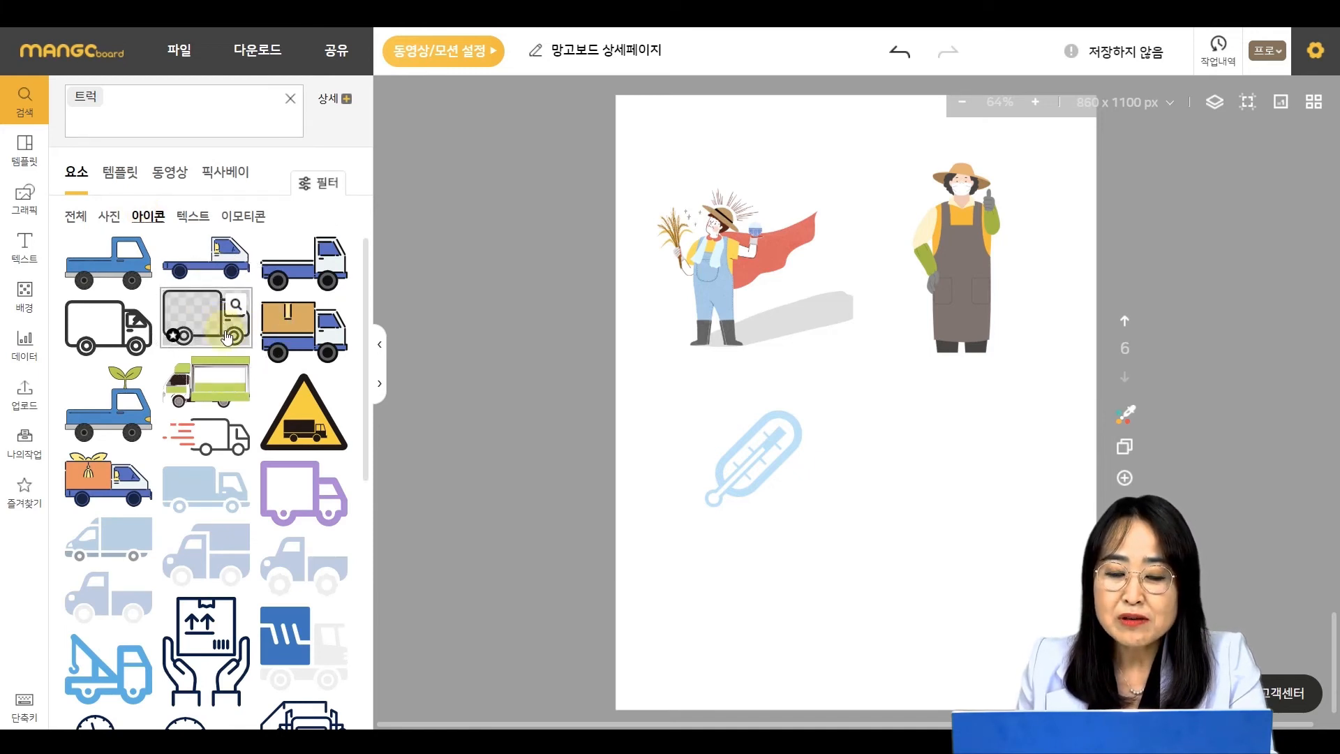
- Insert the outlined delivery truck icon and place it to the right of the thermometer
left_click(108, 336)
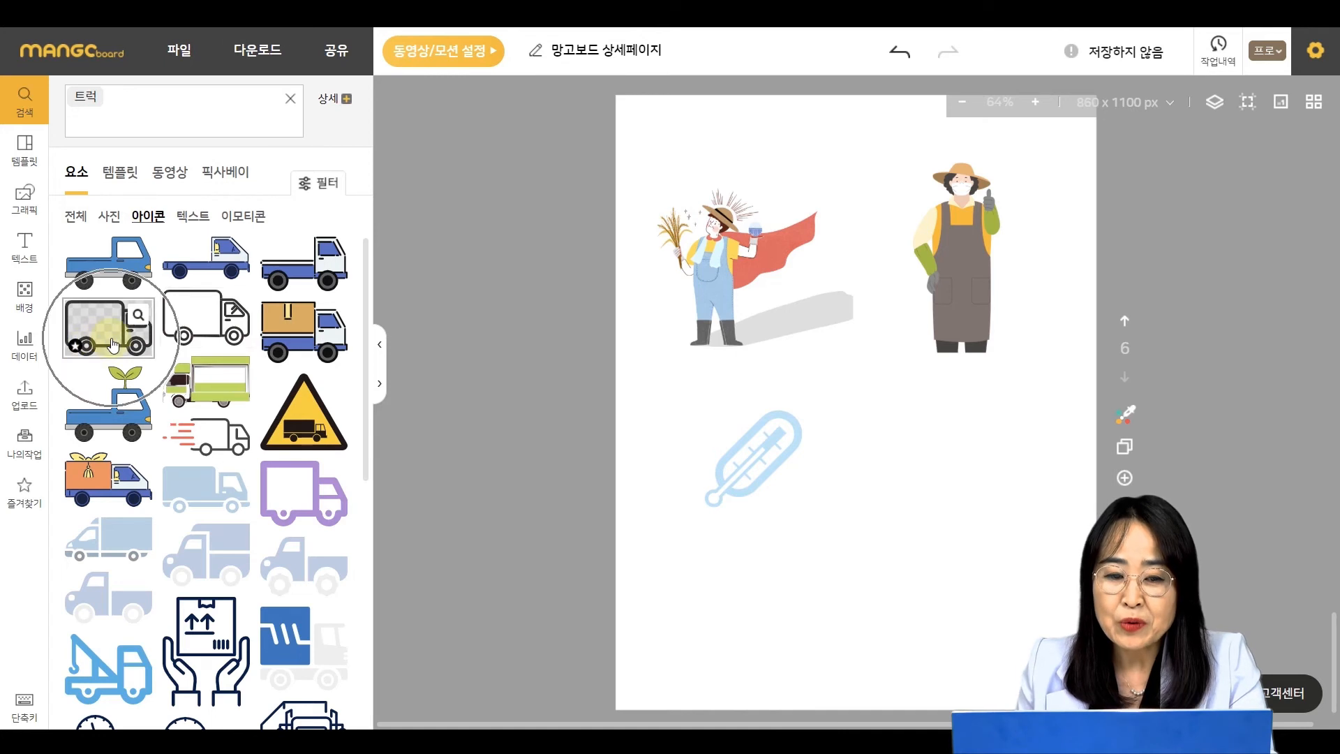
left_click_drag(900, 411, 973, 468)
left_click(1015, 537)
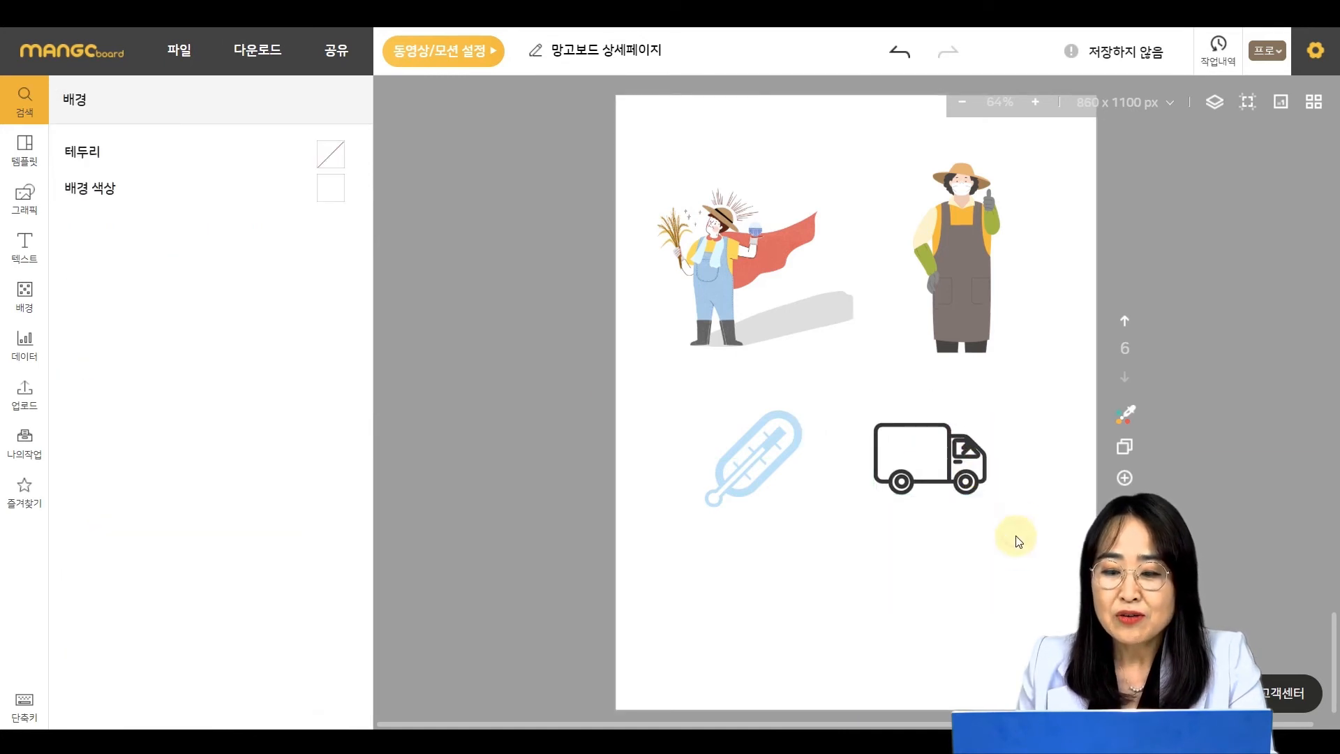
- Select the thermometer and truck icons together and try several palette colours on both at once
left_click(751, 454)
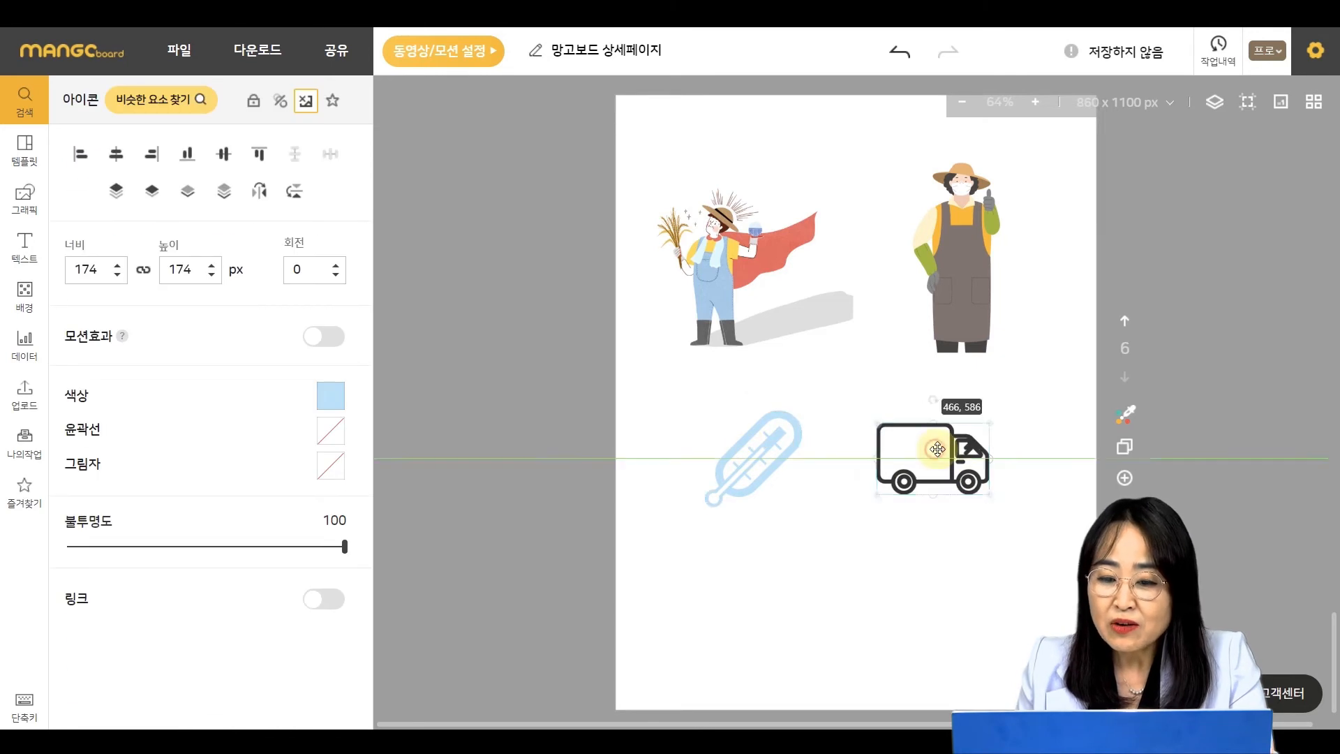
left_click(935, 450)
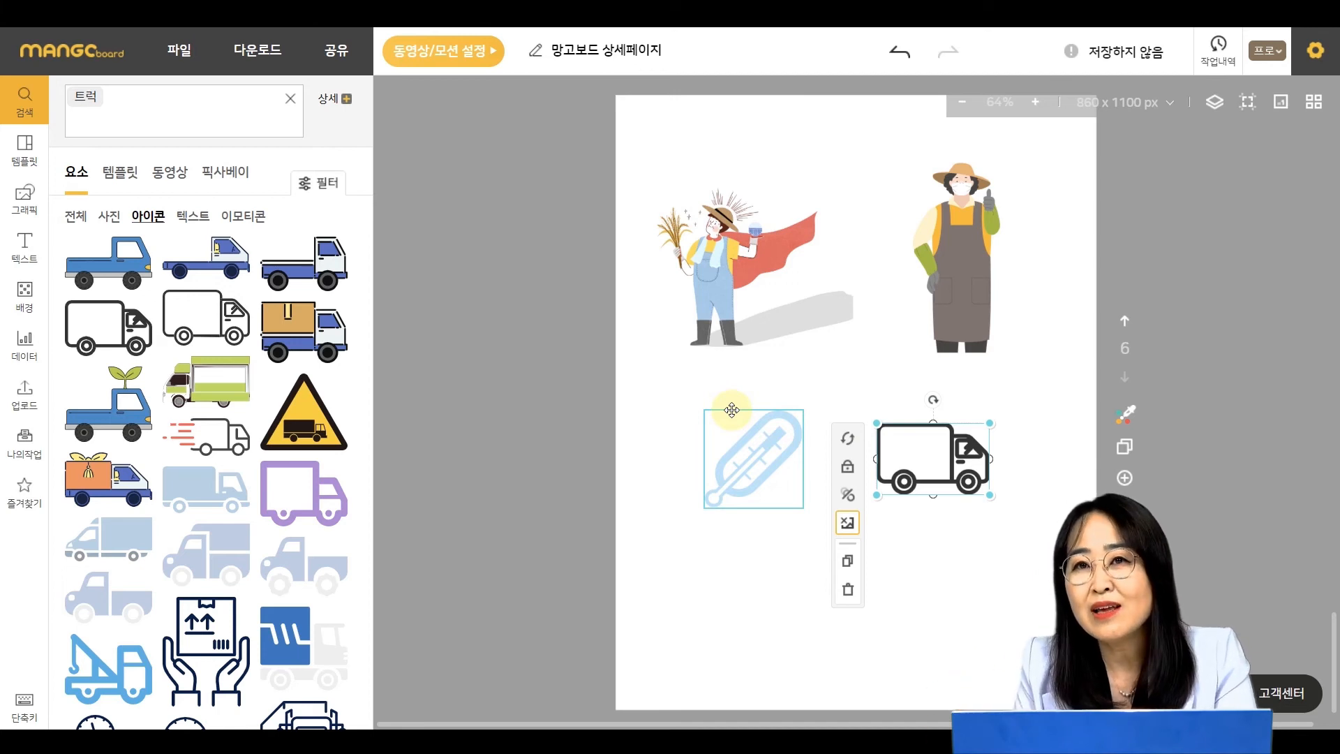
left_click(988, 584)
left_click_drag(998, 568, 694, 469)
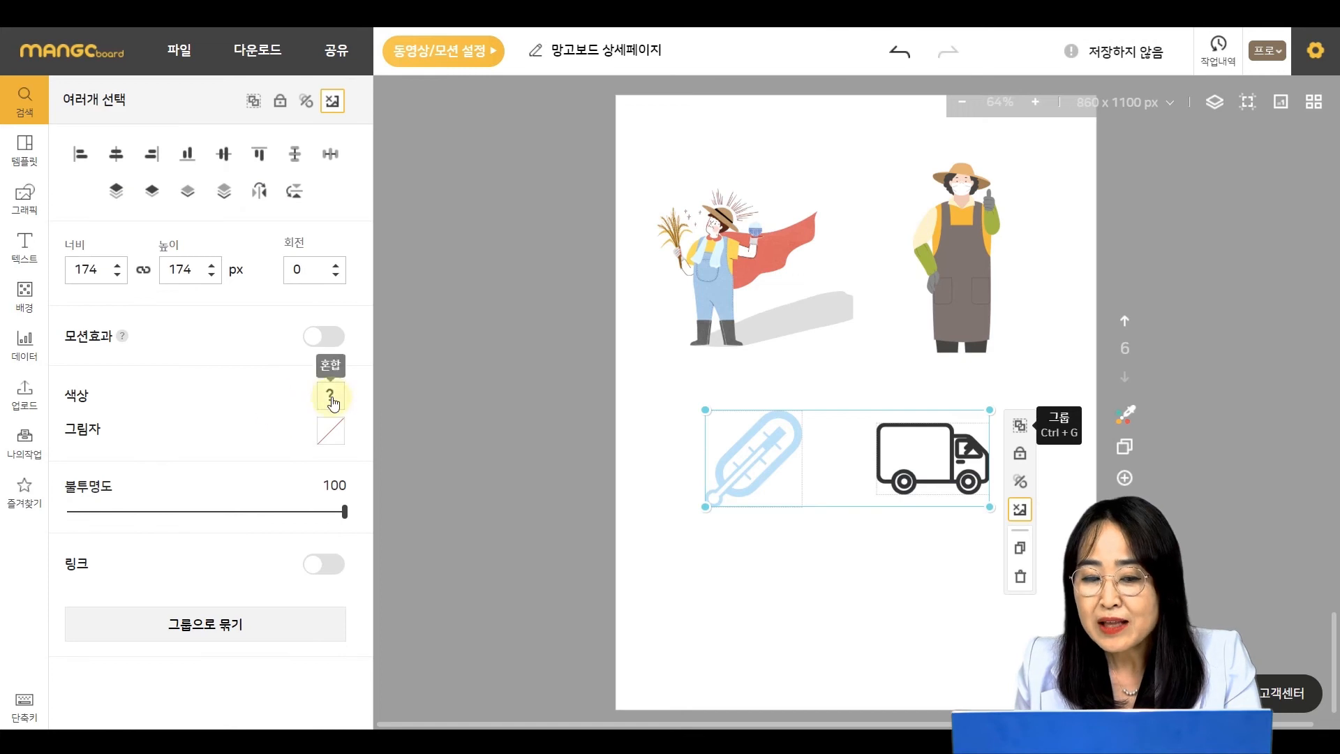
left_click(330, 395)
left_click(451, 539)
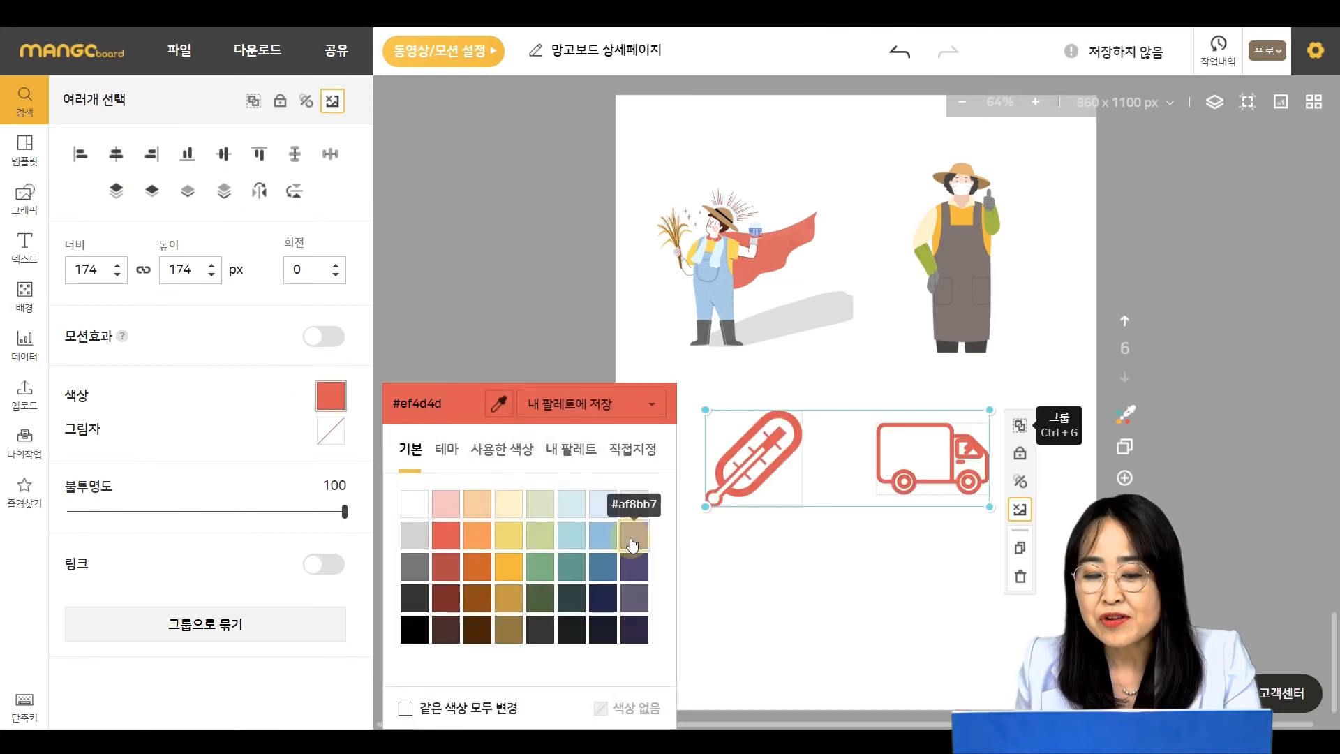
left_click(614, 541)
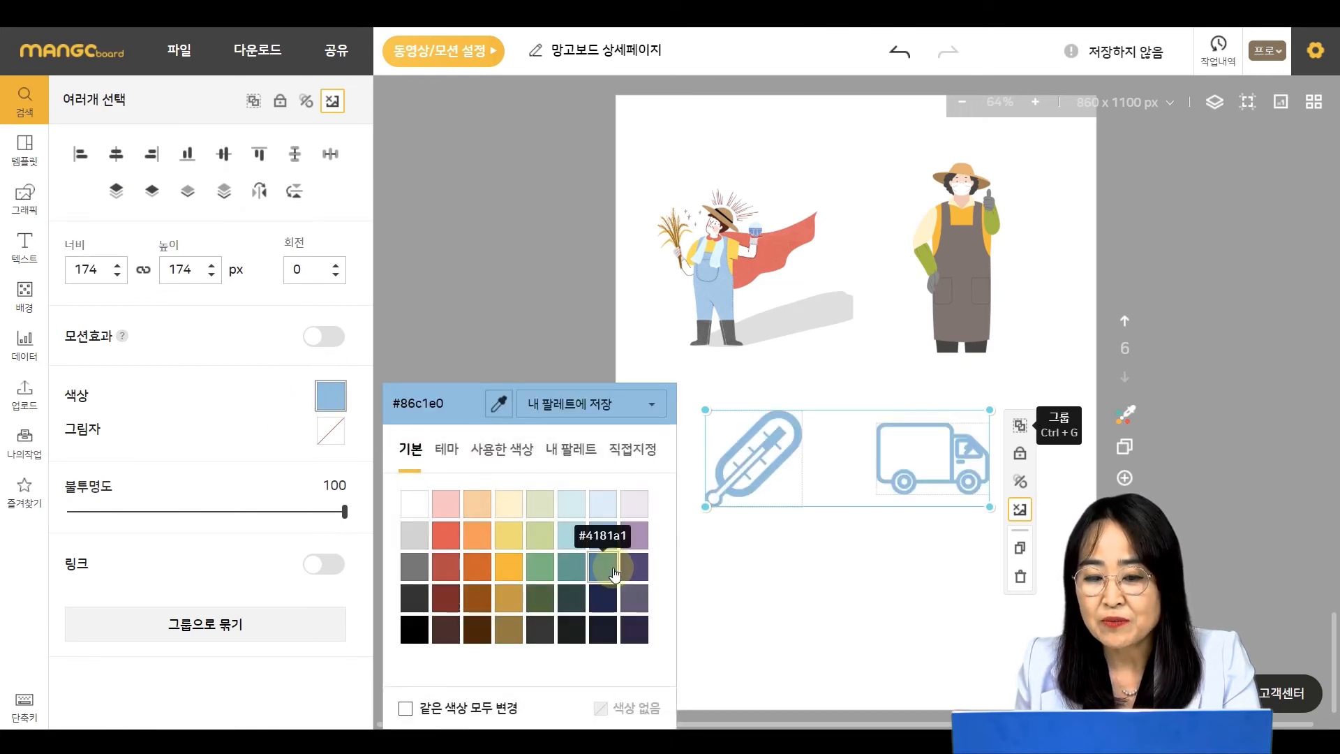
left_click(603, 567)
left_click(889, 610)
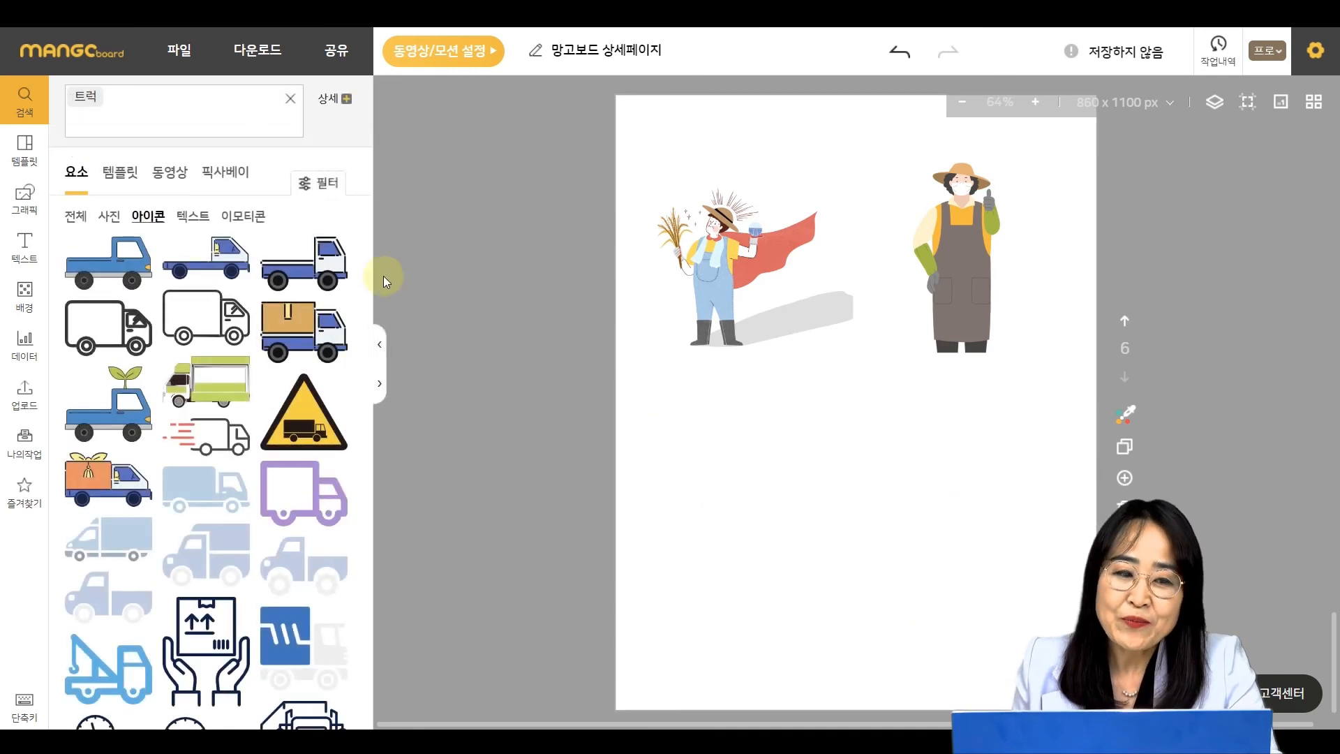
- Insert a circular 1:1 frame from the graphics frames and move it below the caped farmer
left_click(25, 196)
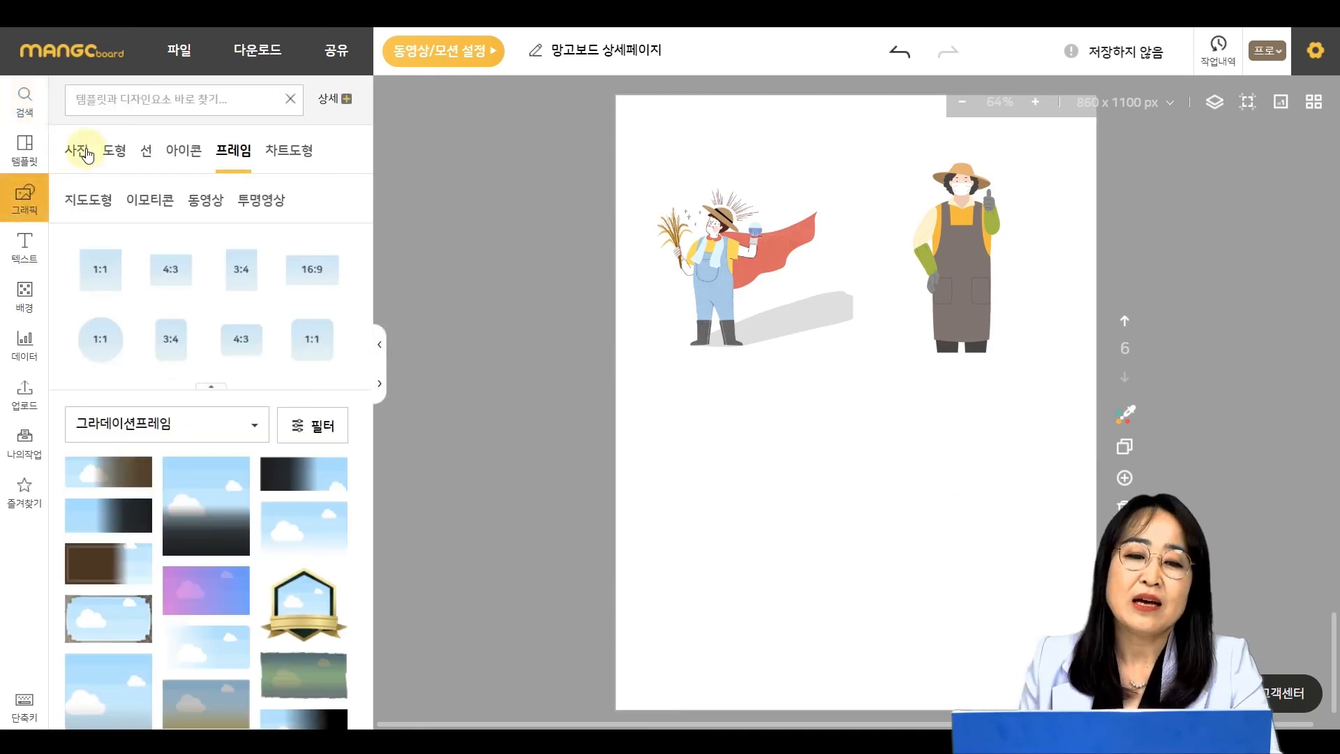
left_click(103, 339)
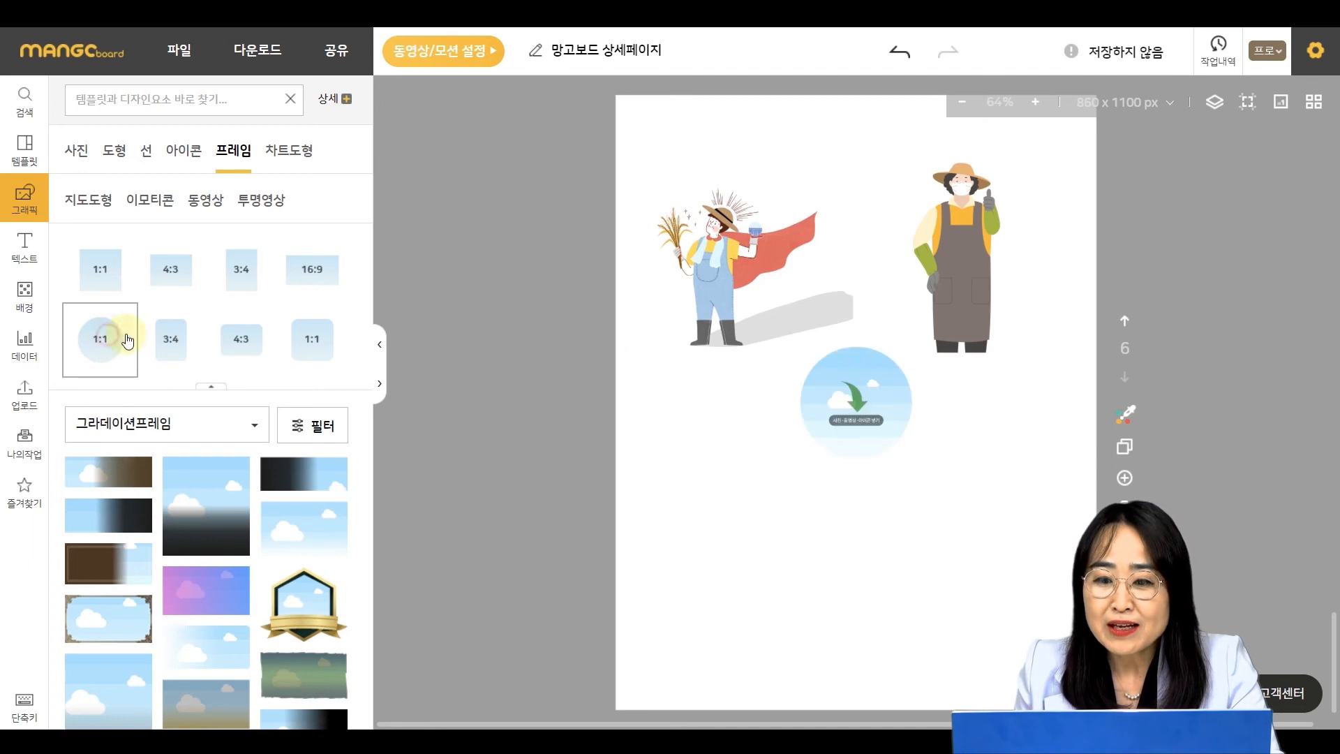
left_click_drag(870, 399, 788, 457)
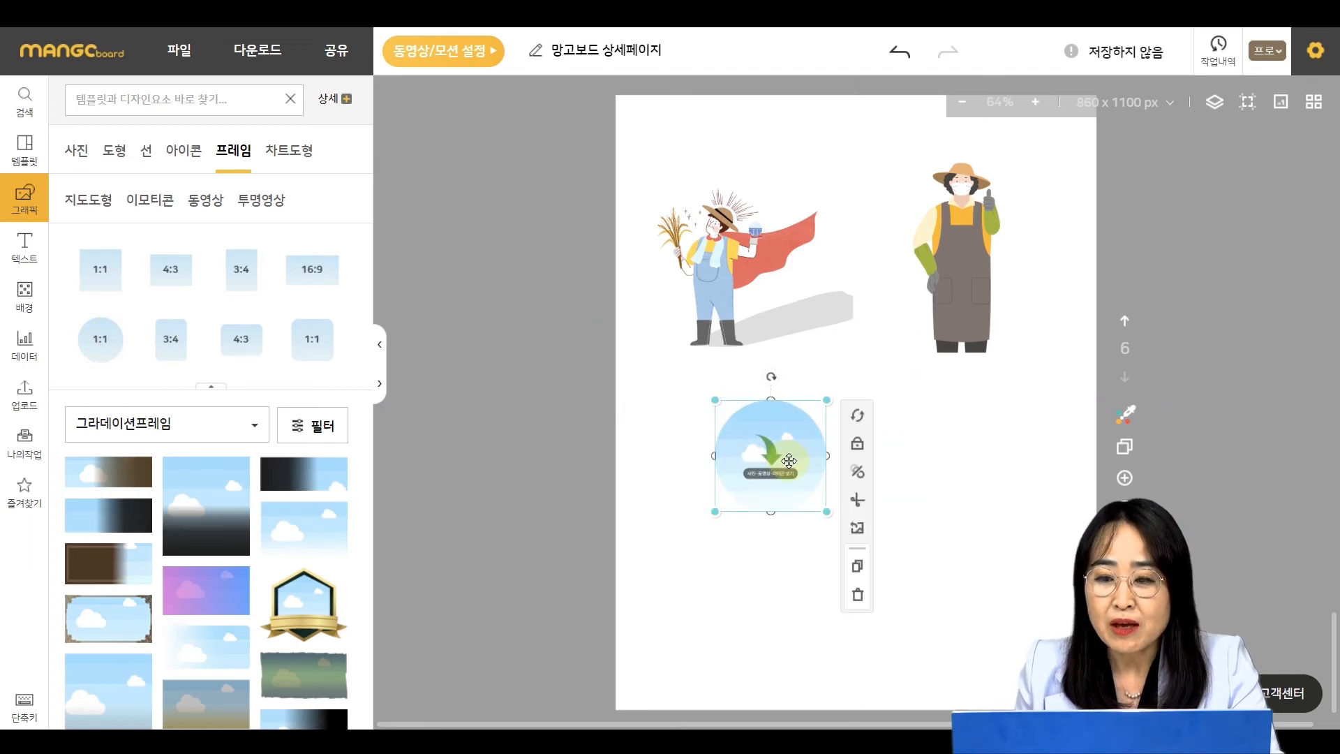
- Turn off frame-insertion prevention on the standing farmer illustration and drop it into the circular frame
left_click(963, 262)
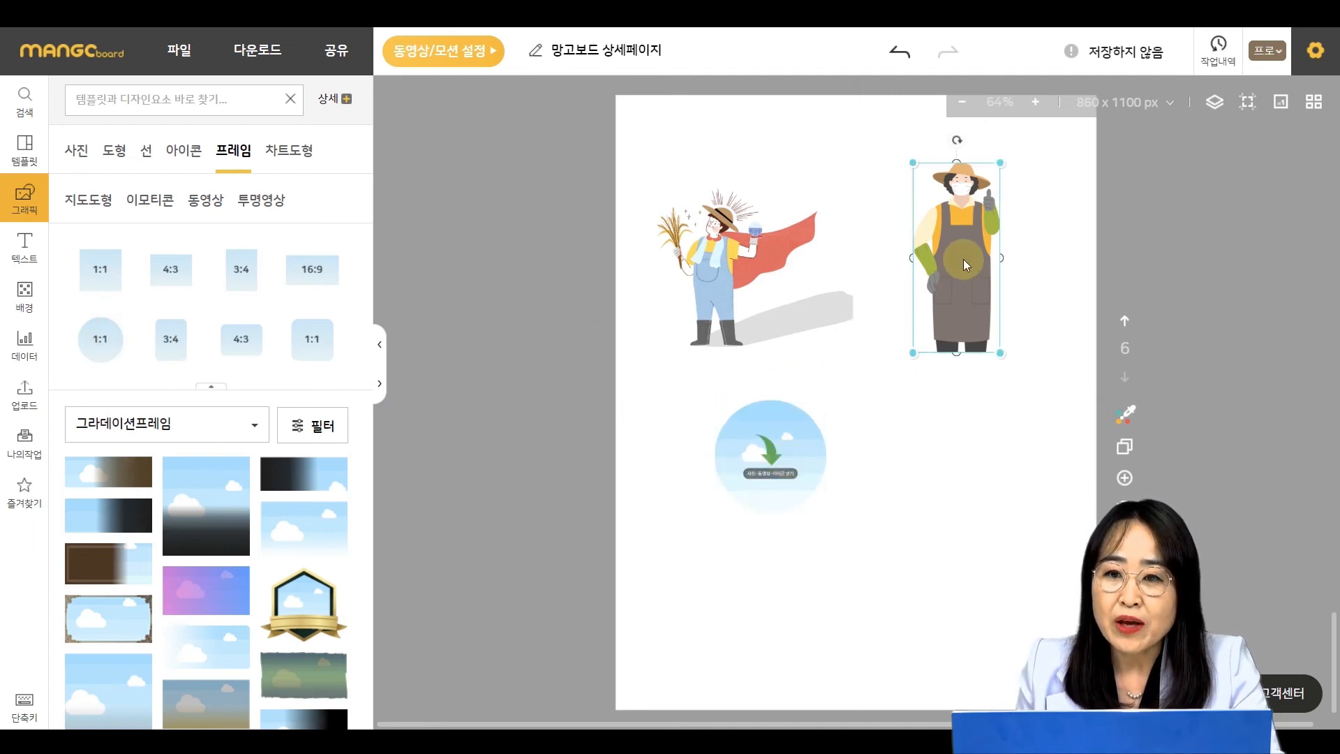
left_click_drag(964, 264, 996, 404)
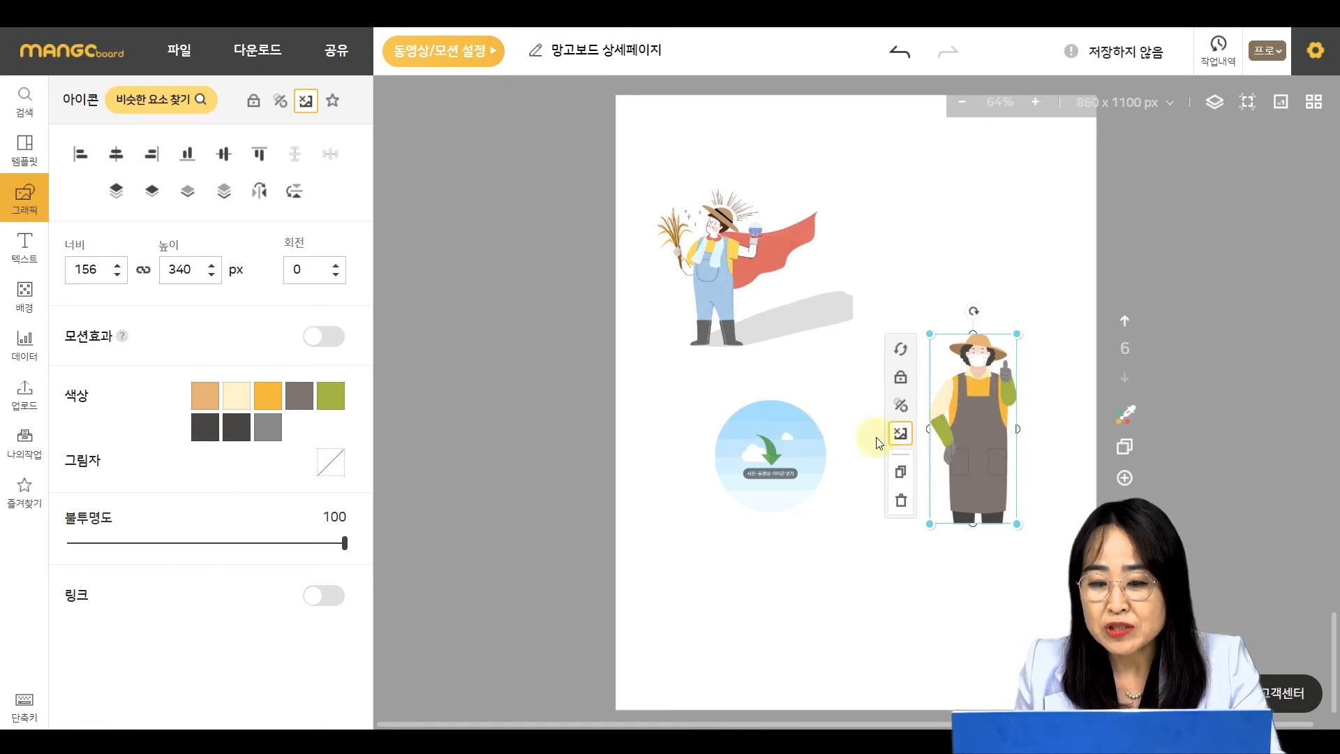
key("ctrl")
key("ctrl")
key("ctrl")
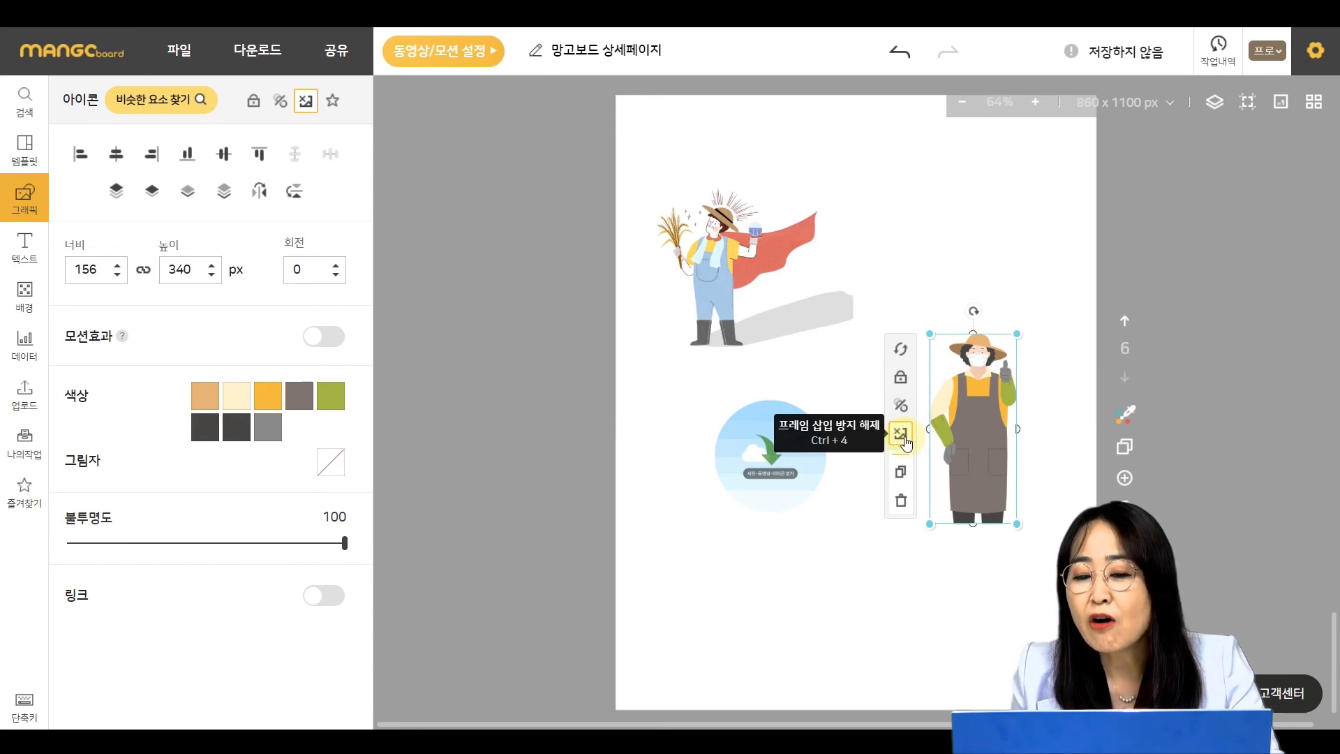
left_click(905, 443)
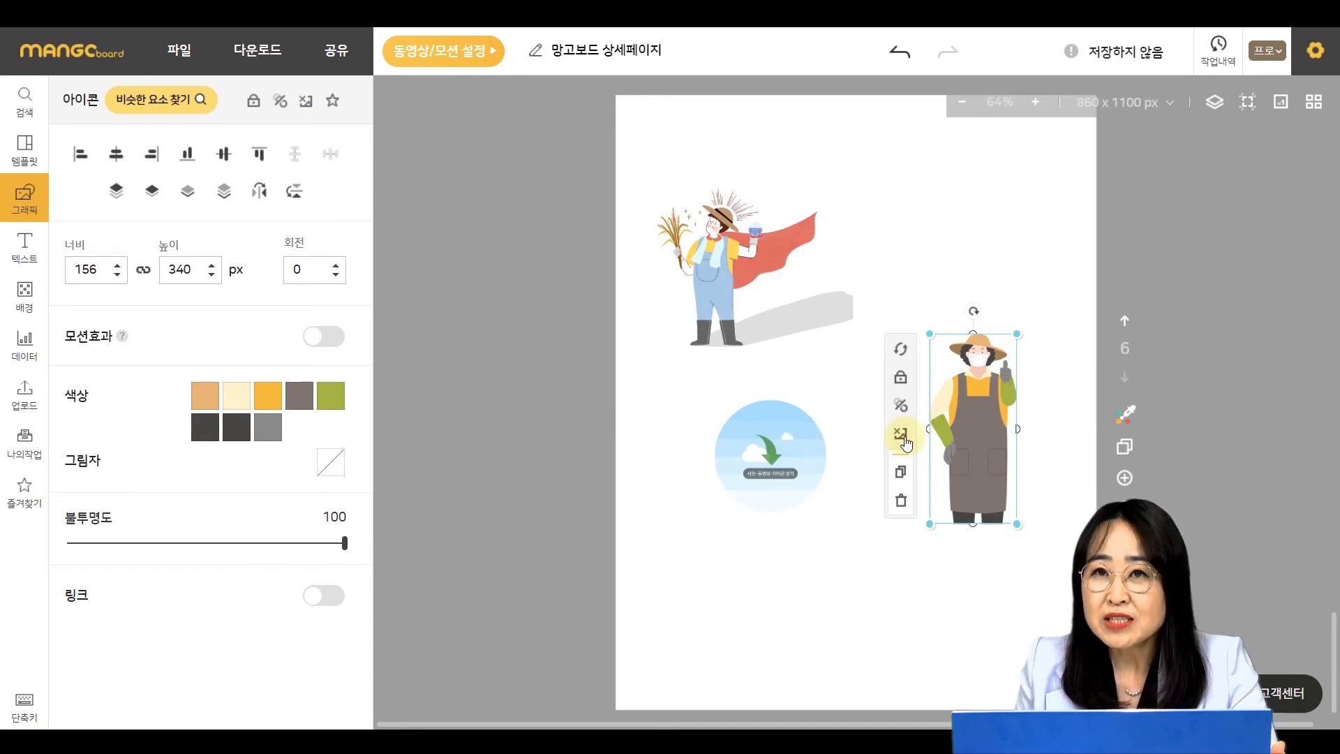
left_click_drag(739, 444, 725, 427)
left_click(968, 426)
left_click_drag(968, 426, 761, 443)
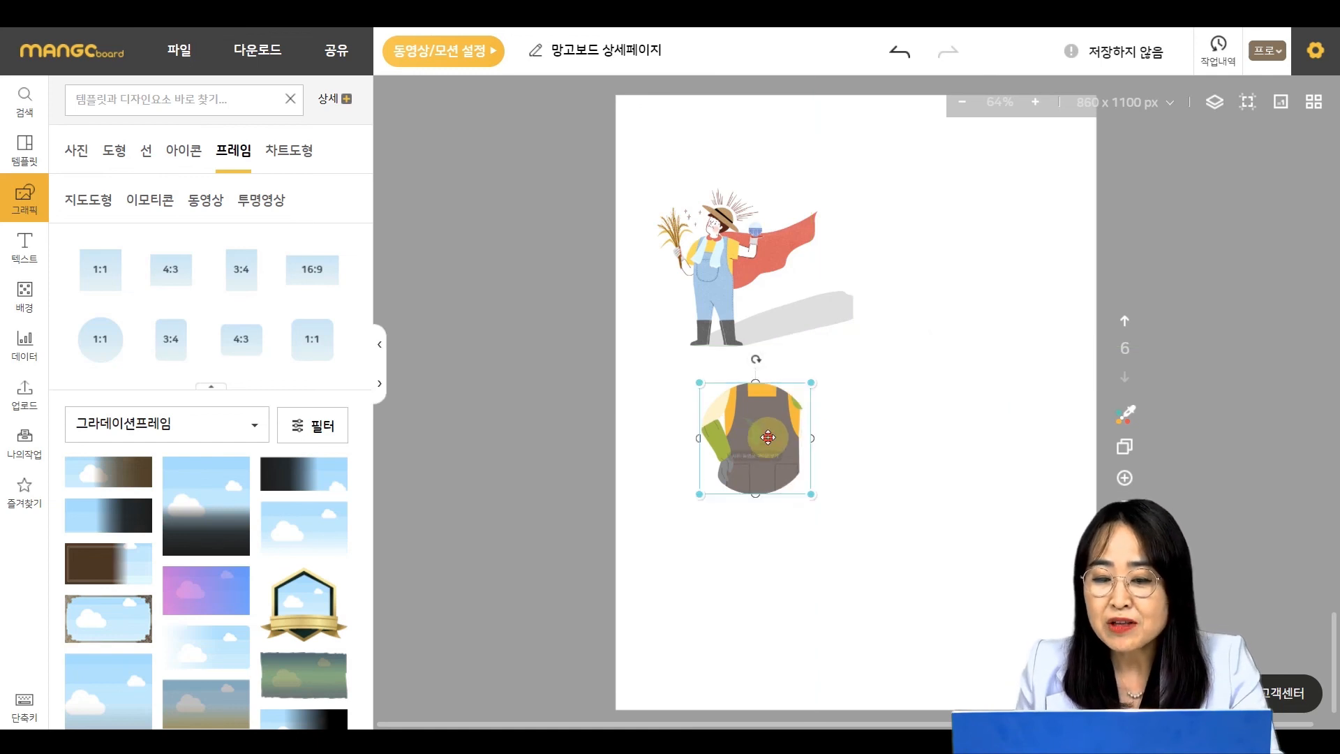
- Resize the farmer inside the frame so the figure fits within the circle, then confirm
left_click(843, 480)
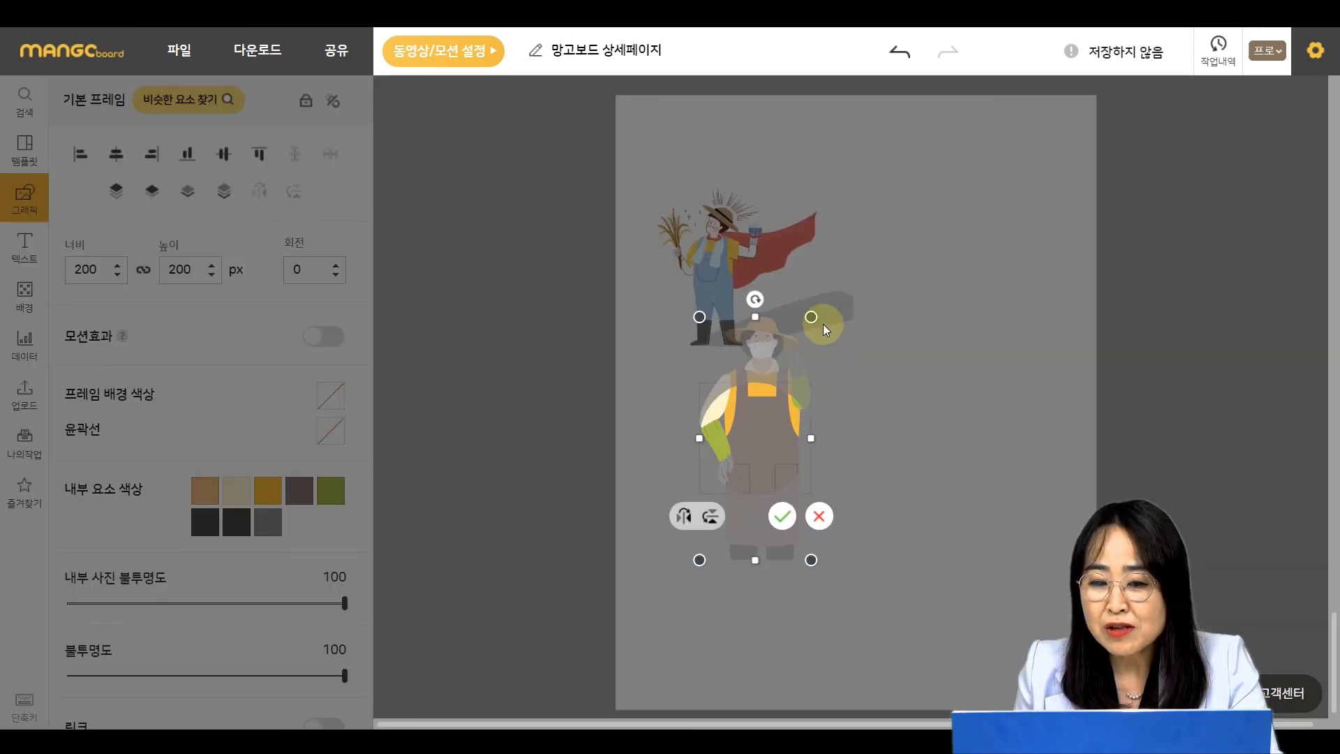
left_click_drag(812, 318, 758, 436)
left_click(782, 516)
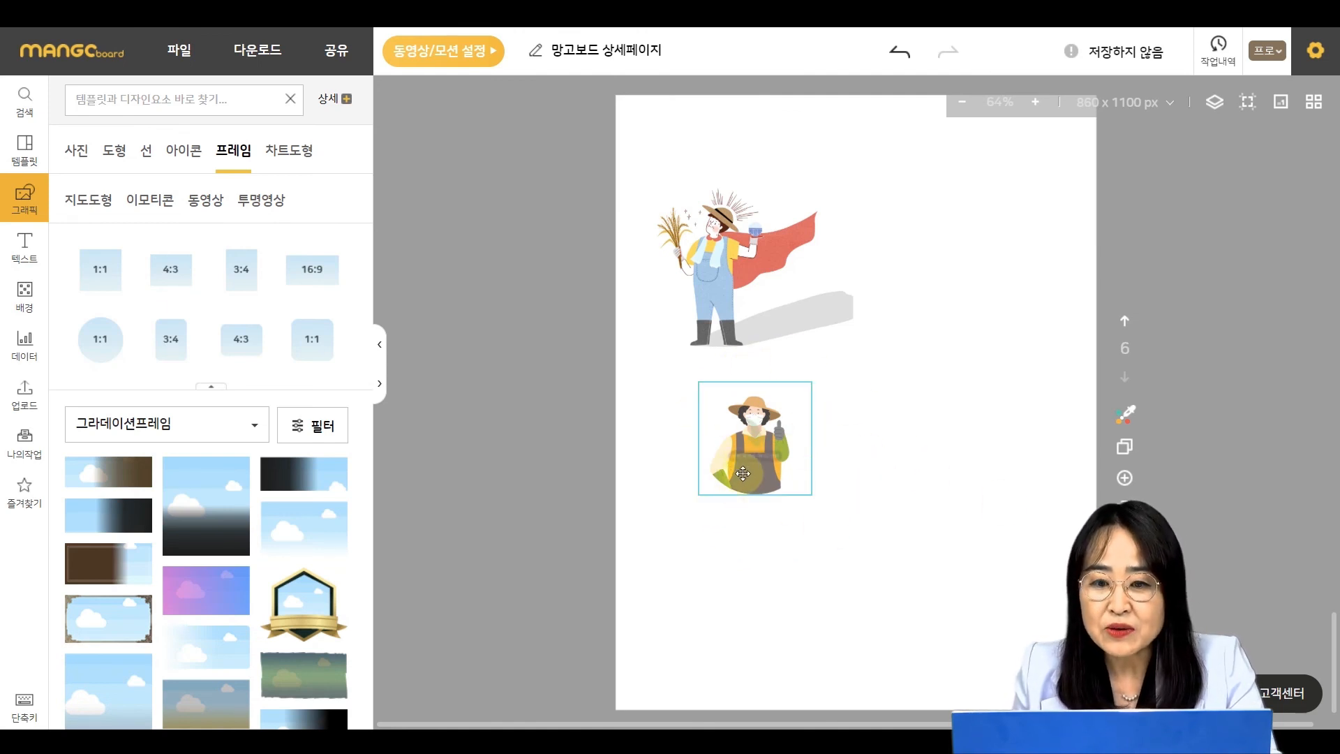
- Set the frame's background colour to red #ef4d4d after trying green, blue and yellow
left_click(763, 423)
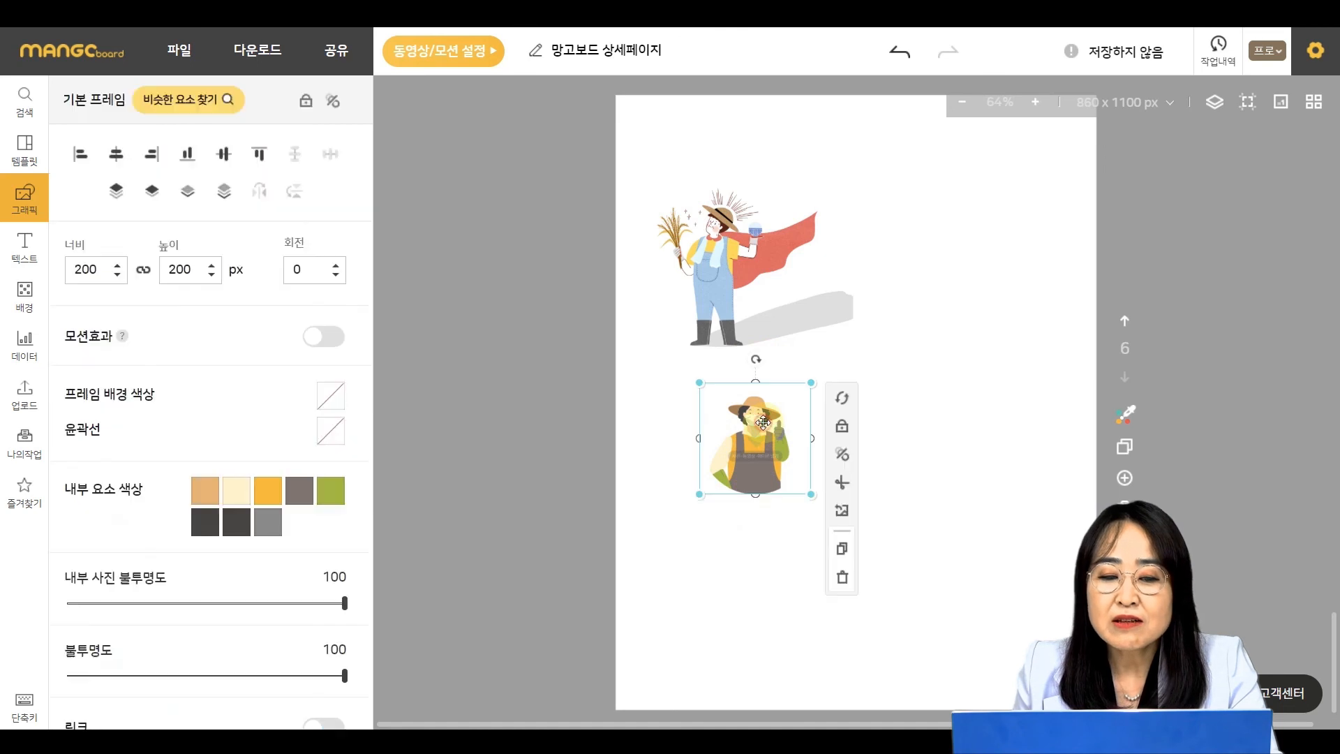
left_click(334, 399)
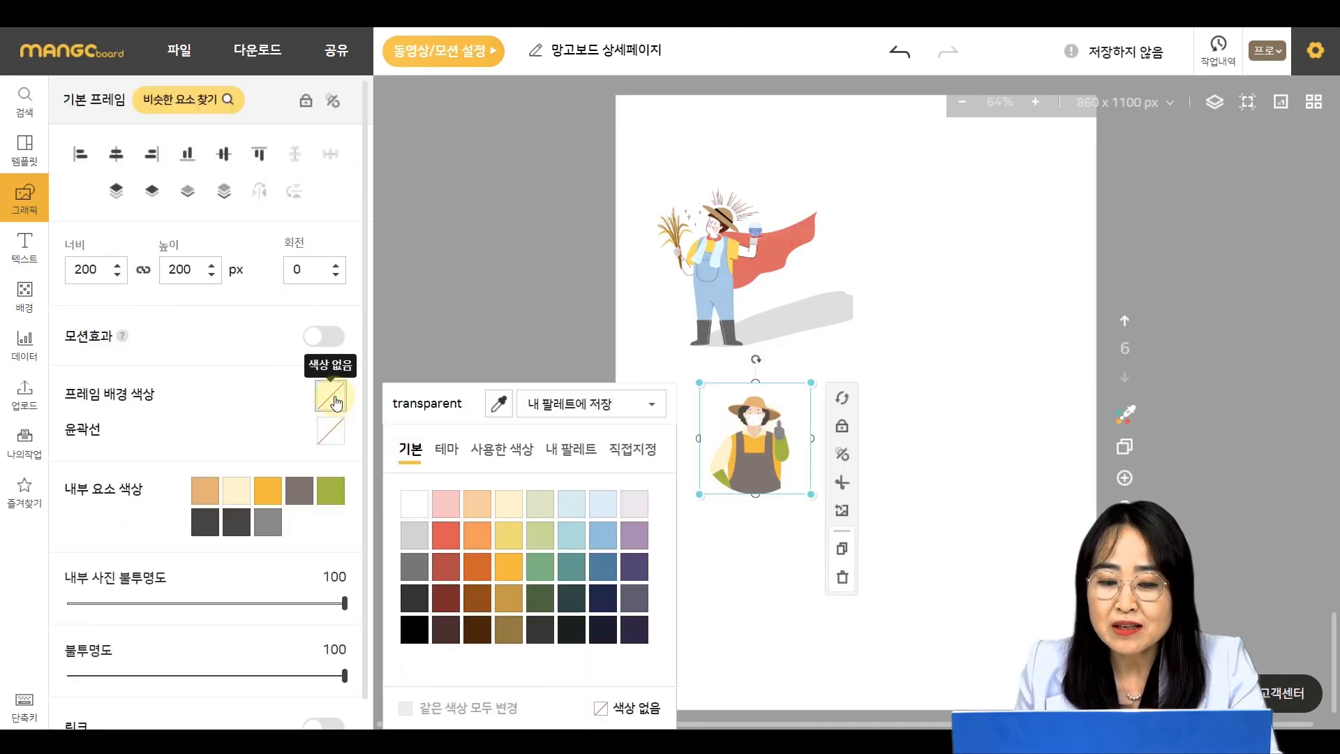
left_click(549, 566)
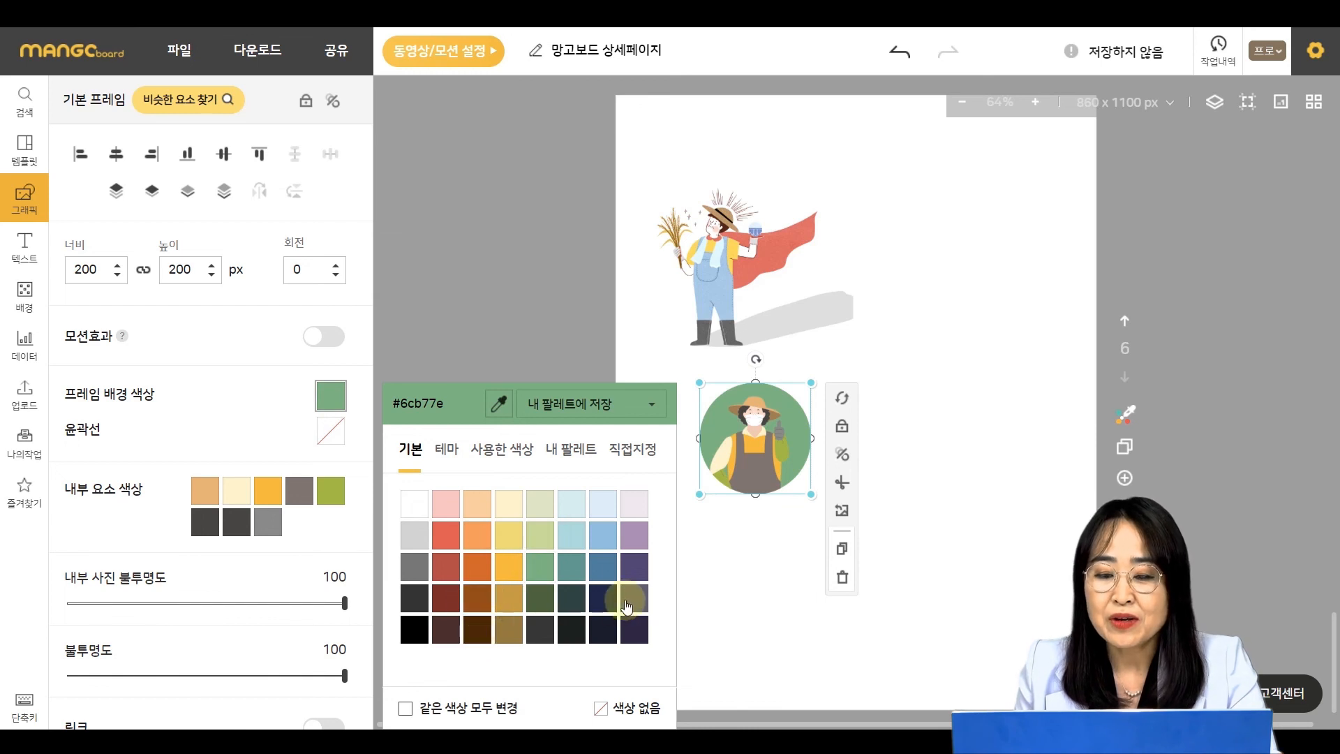
left_click(609, 575)
left_click(603, 535)
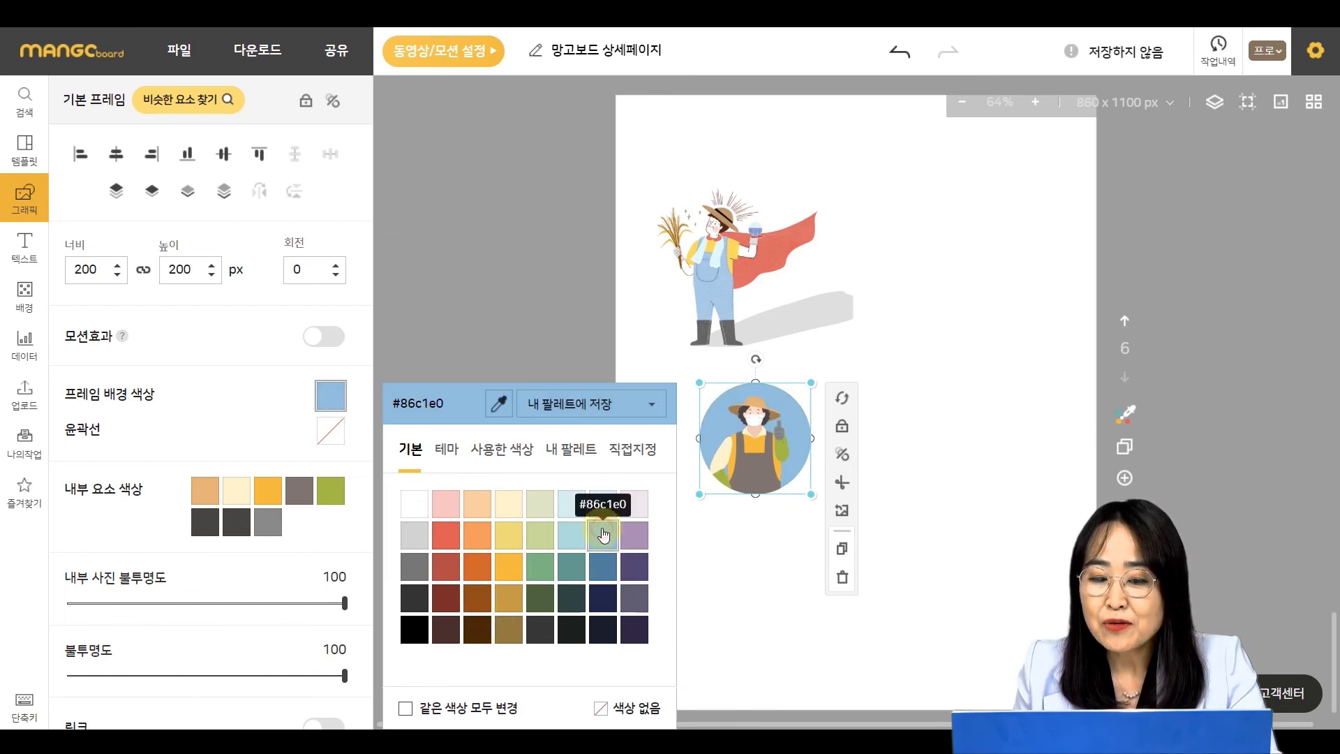
left_click(510, 572)
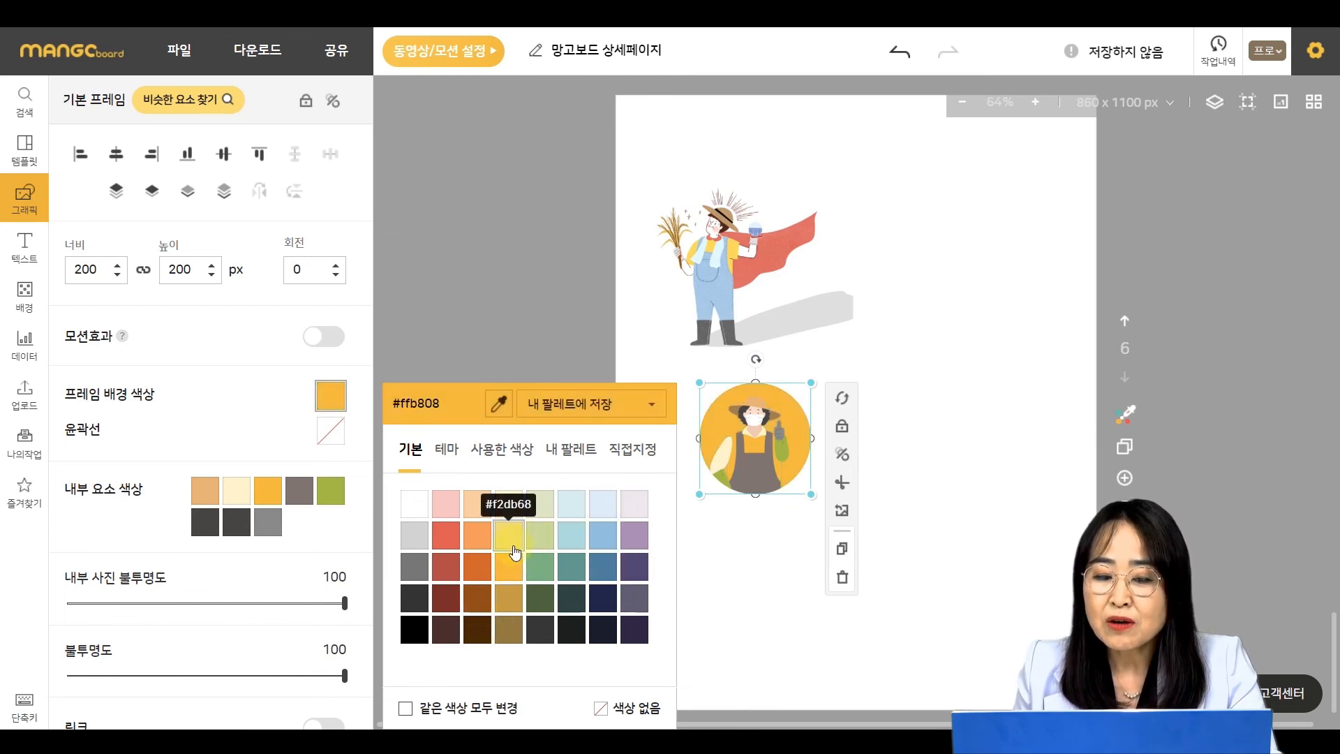
left_click(440, 538)
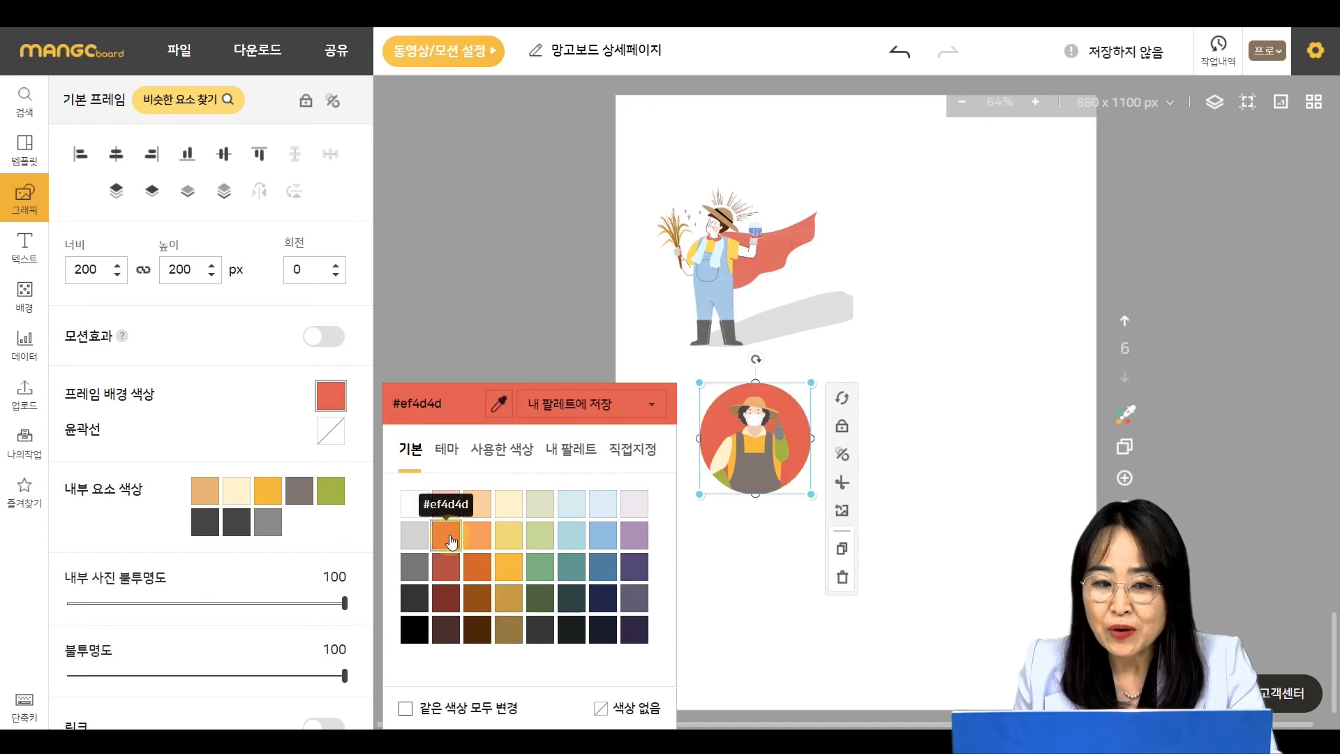
- Give the frame a black #000000 outline with a thickness of 10
left_click(330, 430)
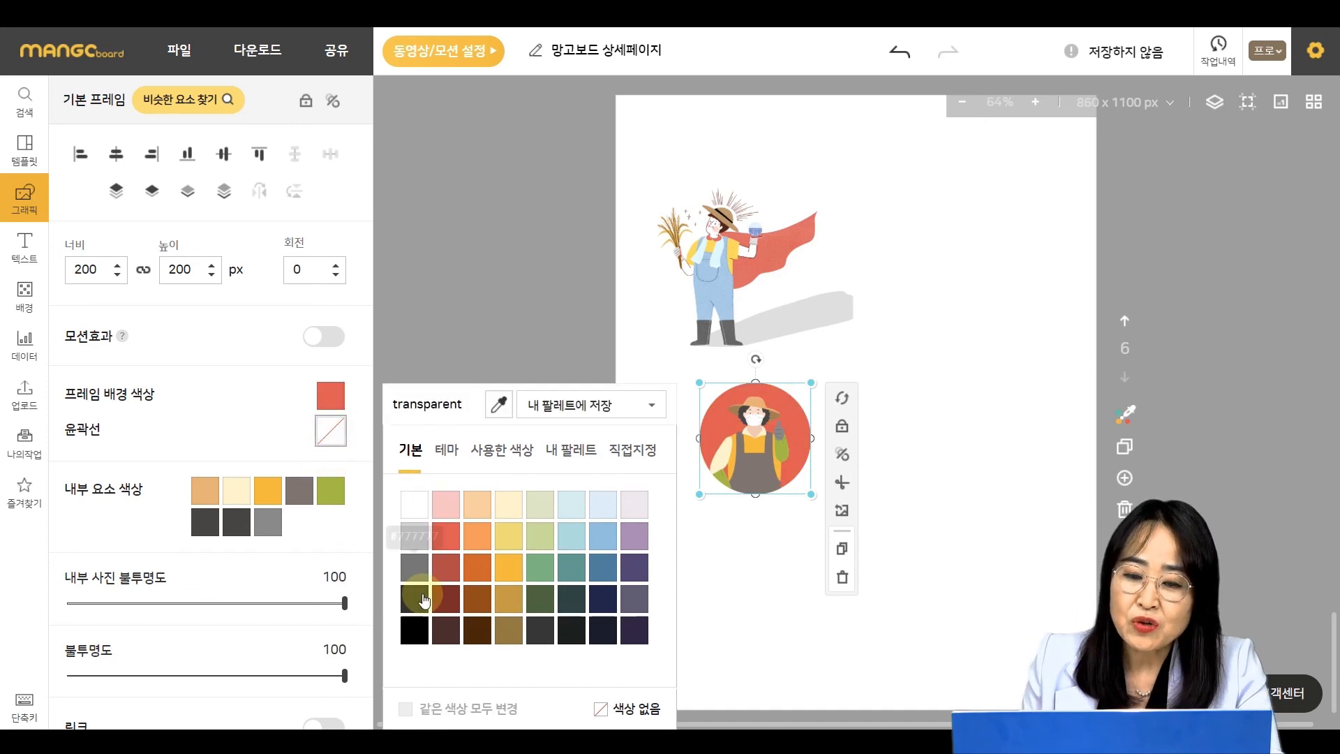
left_click(414, 630)
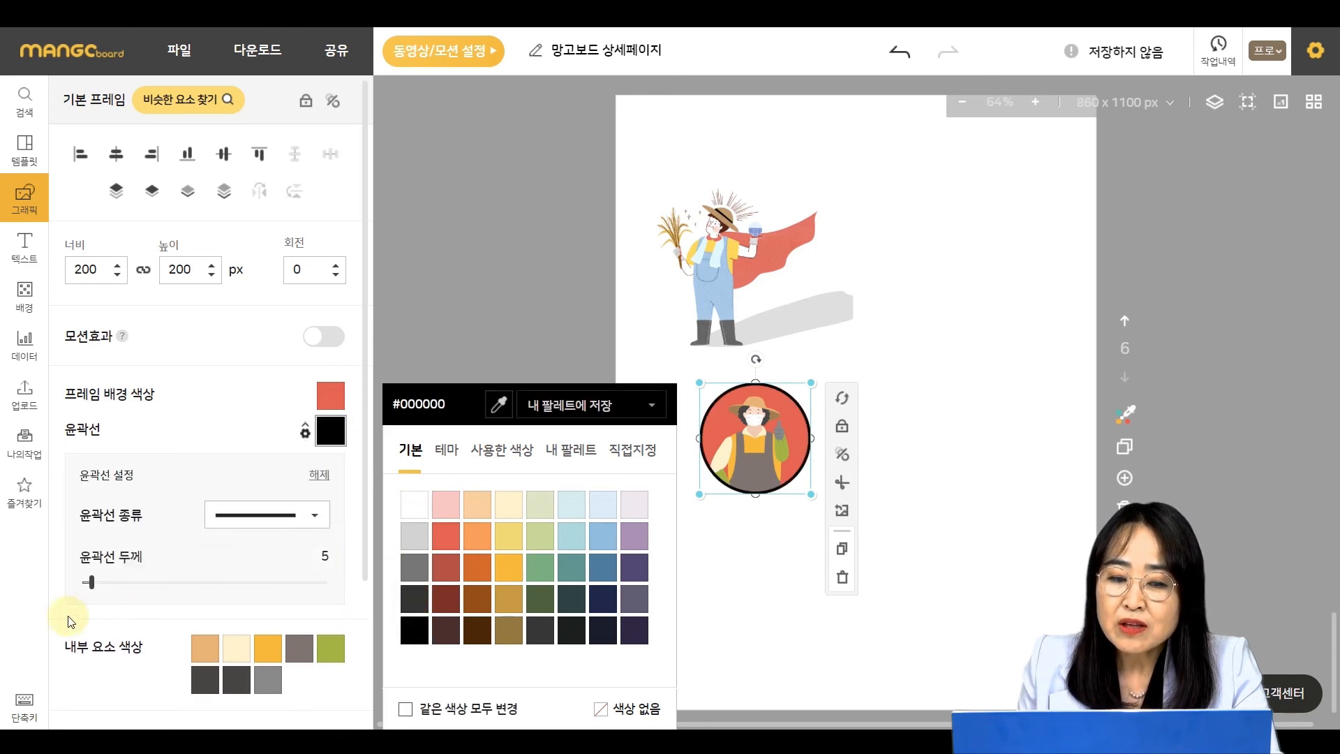
left_click_drag(92, 585, 99, 584)
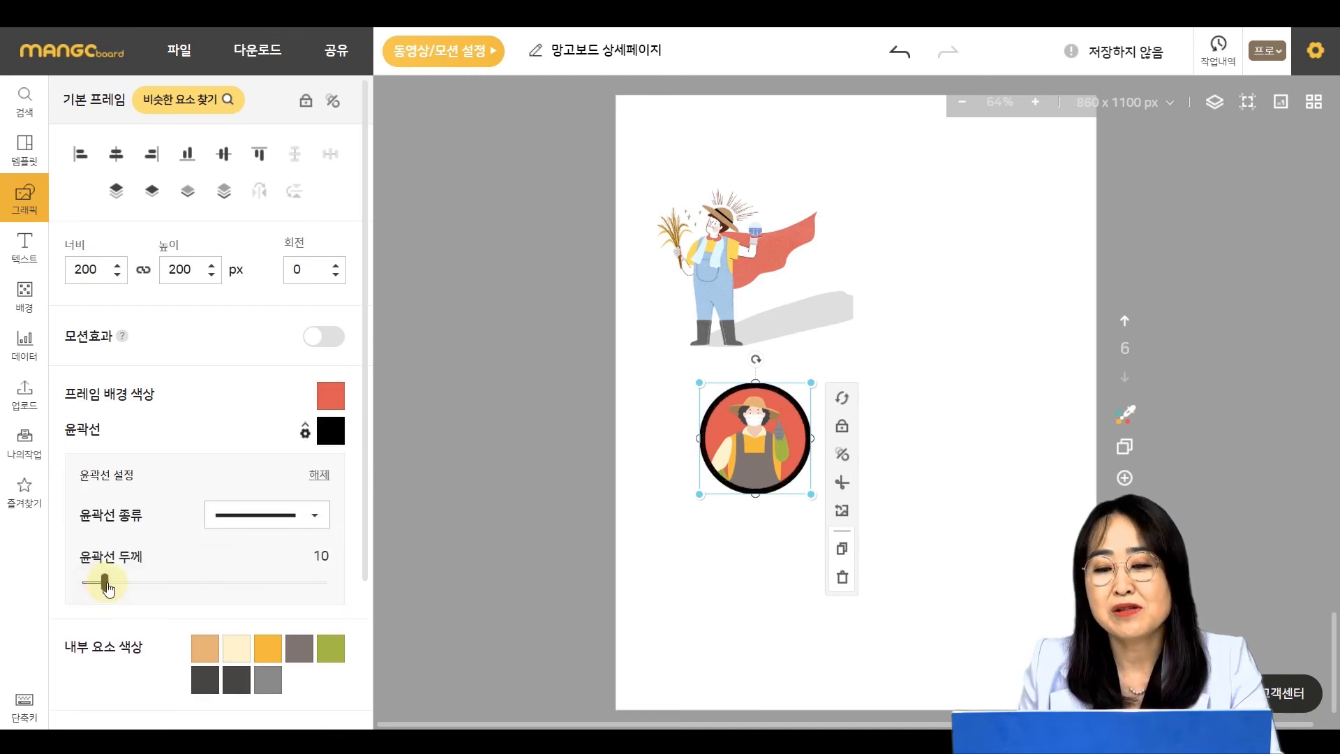
left_click(988, 472)
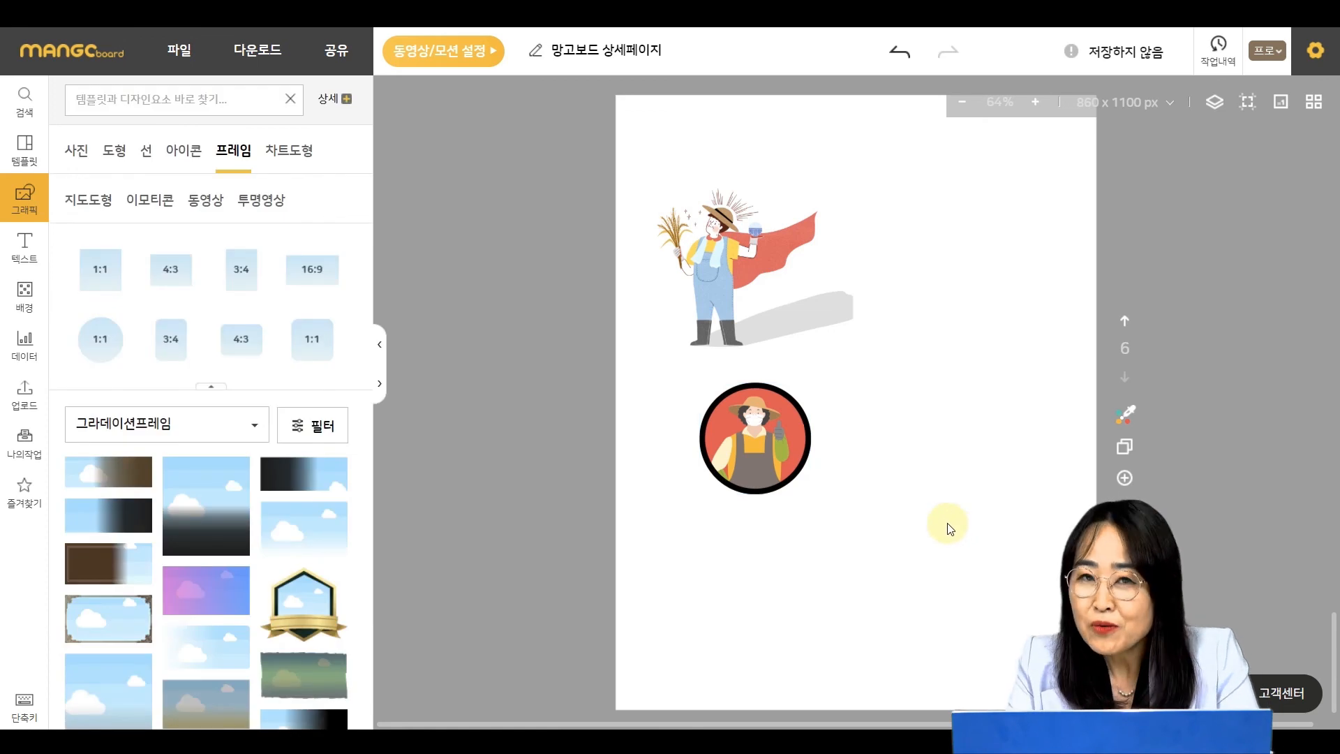